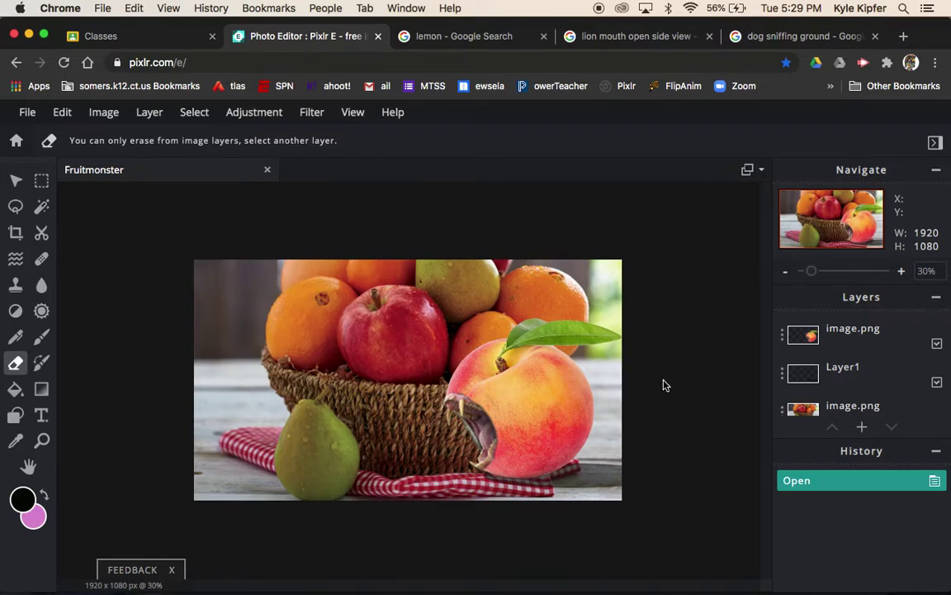
- Create a new blank Full HD 1920×1080 canvas named Fruitmonster from the home screen
{"action": "left_click", "coordinate": [14, 144]}
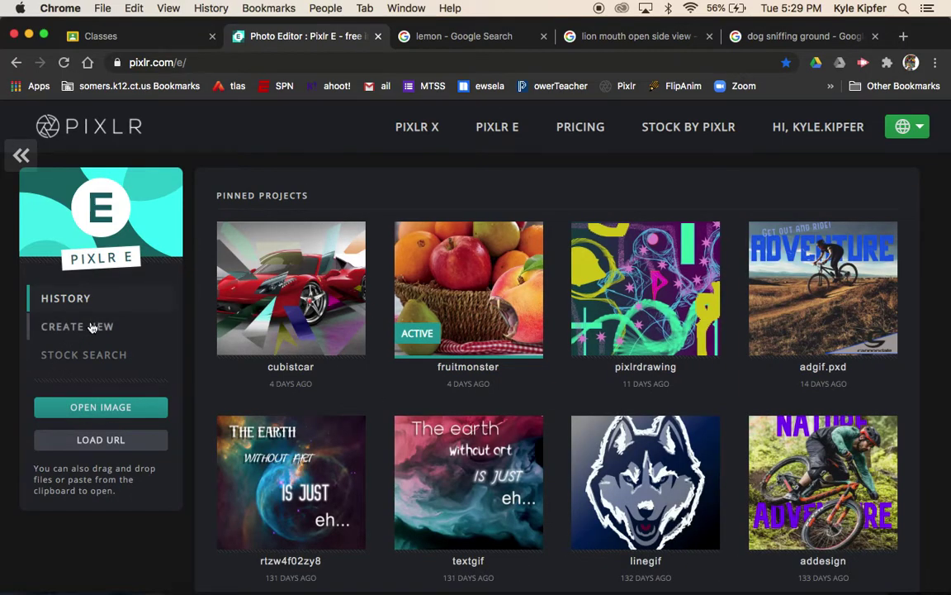
{"action": "left_click", "coordinate": [92, 328]}
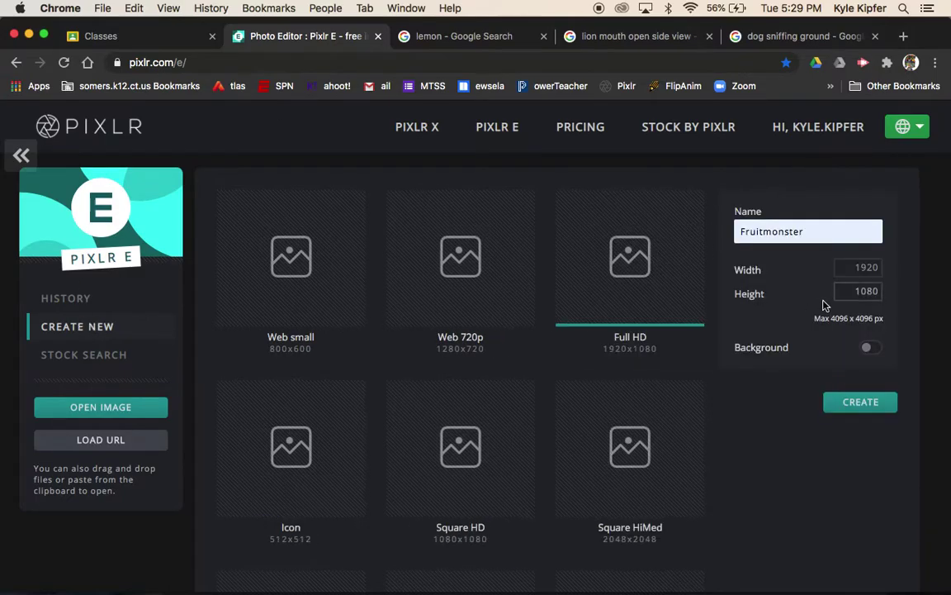
{"action": "left_click", "coordinate": [812, 233]}
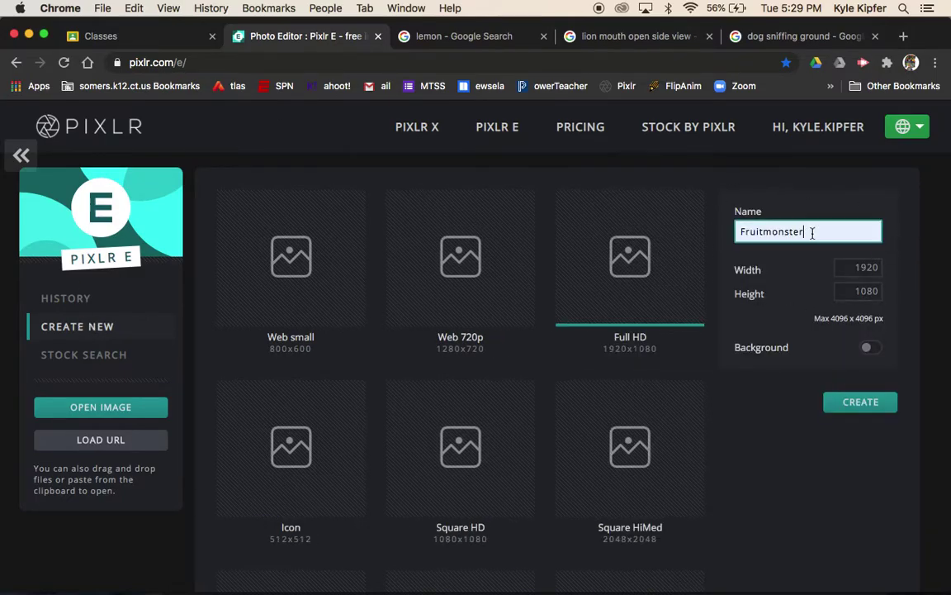
{"action": "left_click", "coordinate": [875, 413]}
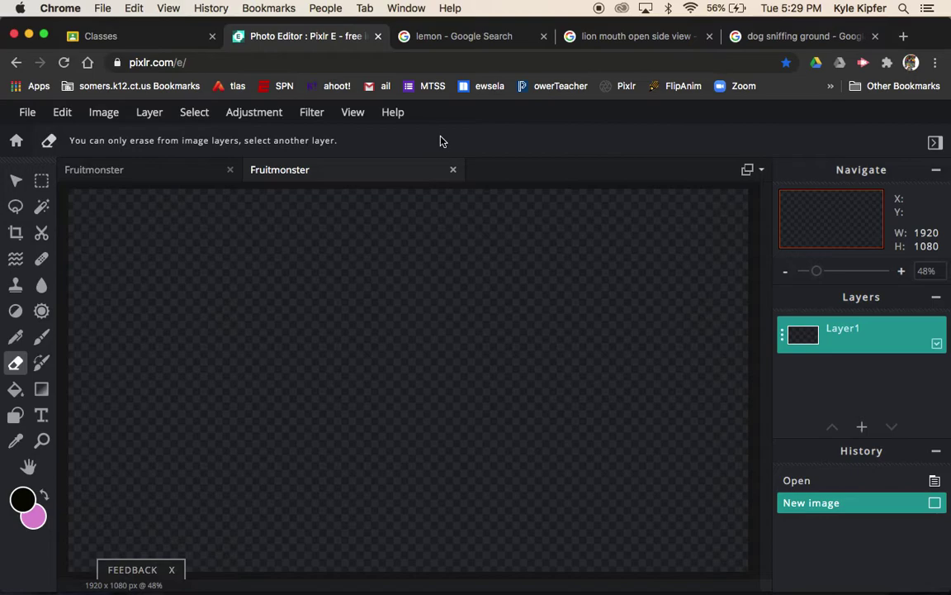
{"action": "left_click", "coordinate": [479, 39]}
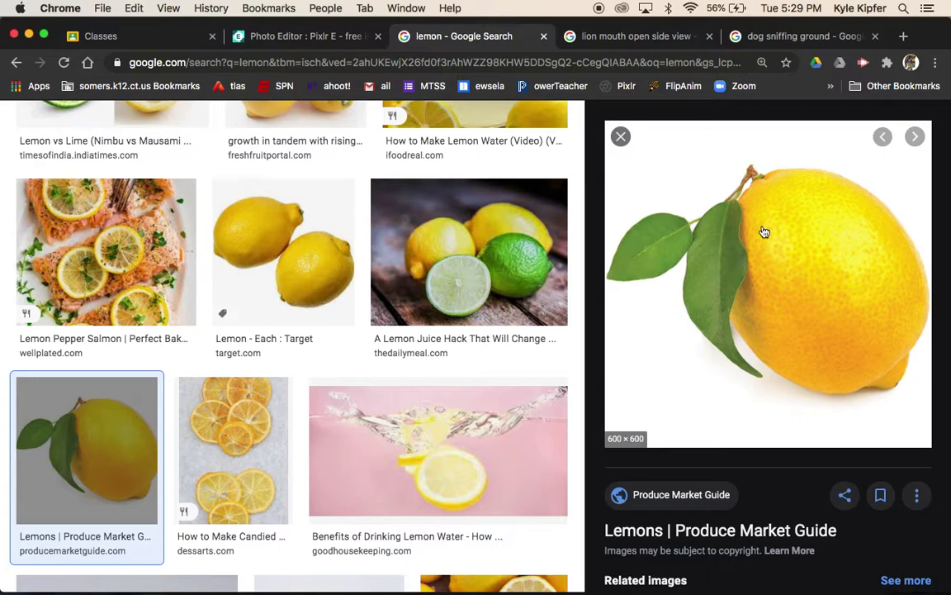
- Copy the 600×600 lemon photo from Google Images and return to the Pixlr tab
{"action": "right_click", "coordinate": [791, 290]}
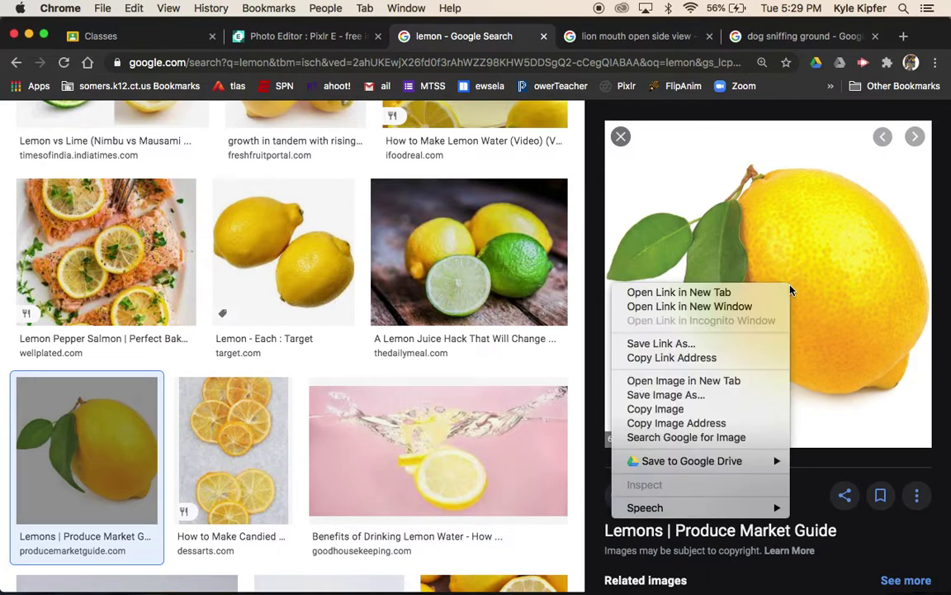
{"action": "left_click", "coordinate": [675, 411]}
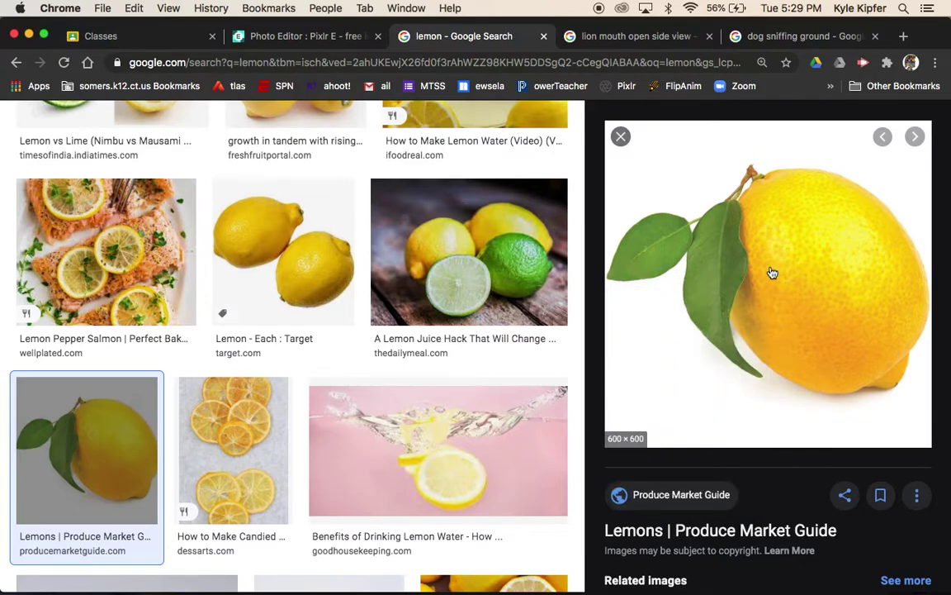
{"action": "left_click", "coordinate": [305, 36]}
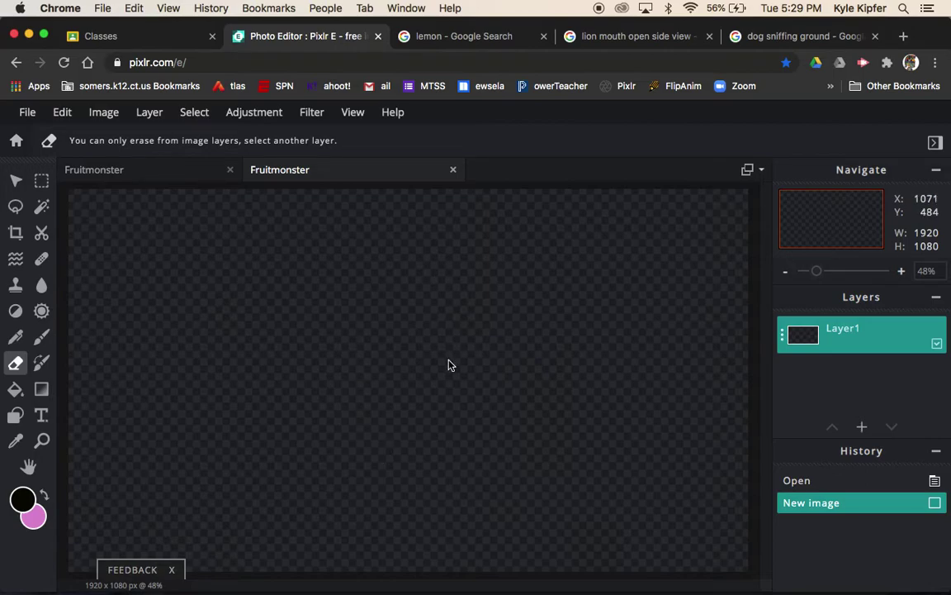
- Paste the lemon as its own layer and enlarge it to roughly 711×711 pixels
{"action": "key", "text": "super+v"}
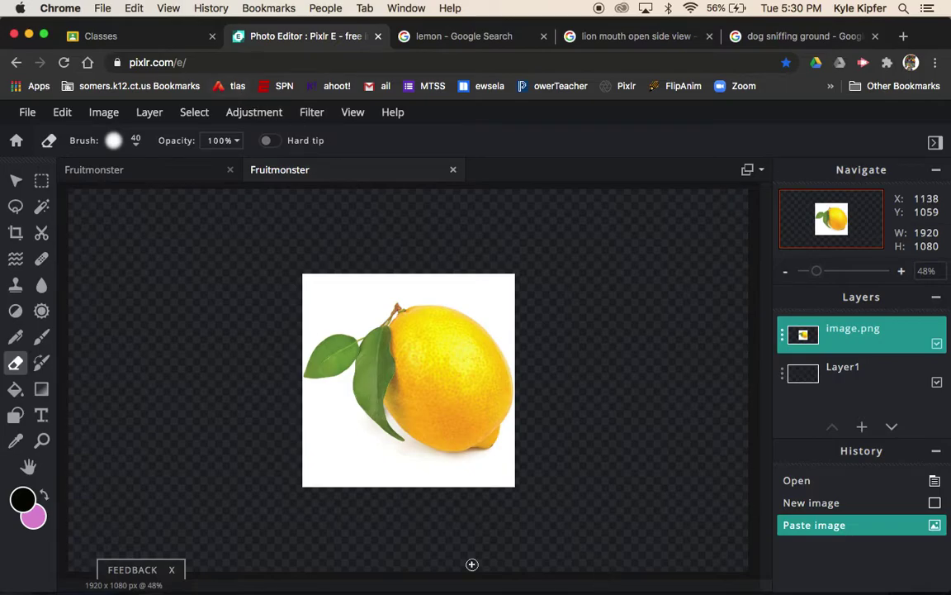
{"action": "left_click", "coordinate": [17, 181]}
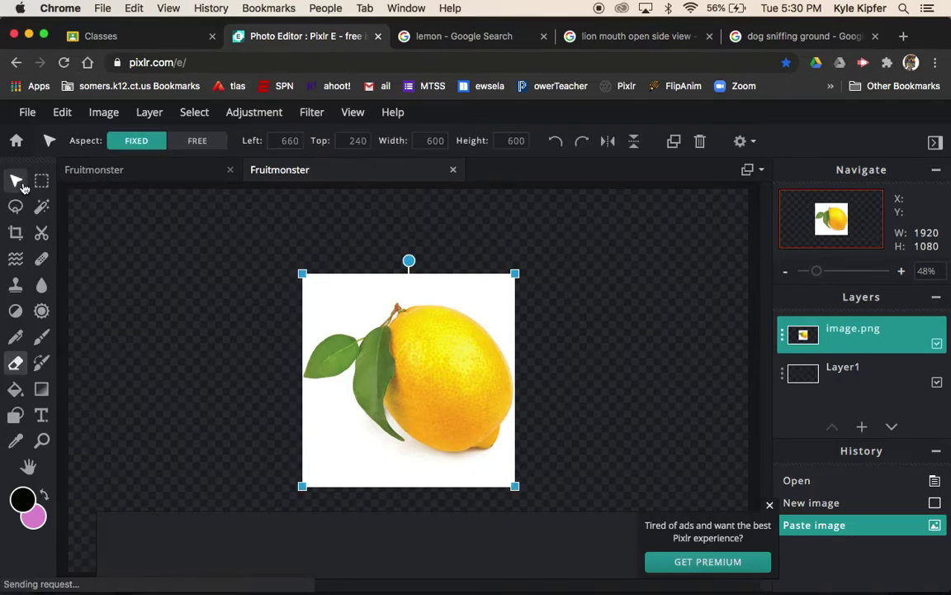
{"action": "left_click", "coordinate": [770, 505]}
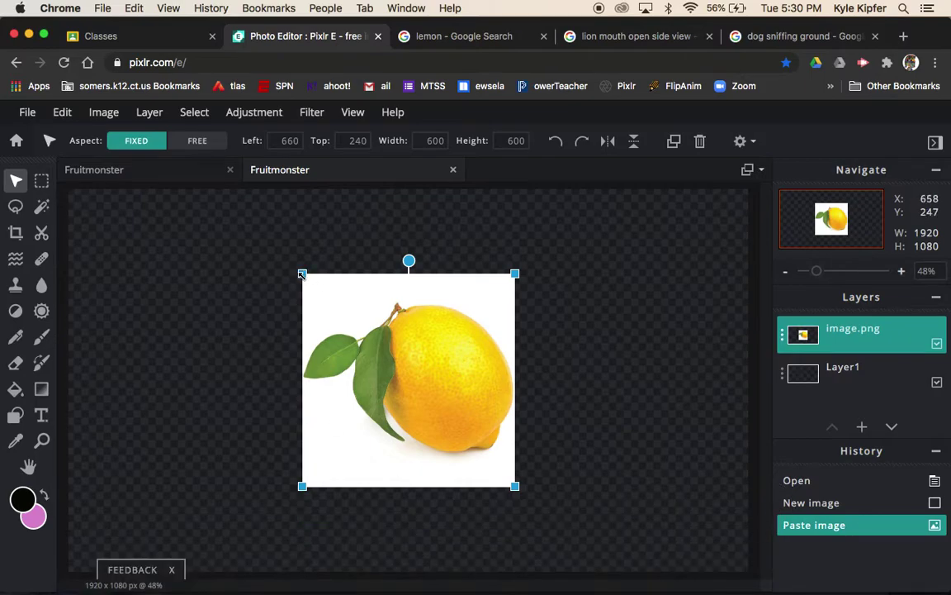
{"action": "left_click_drag", "start_coordinate": [302, 274], "coordinate": [262, 236]}
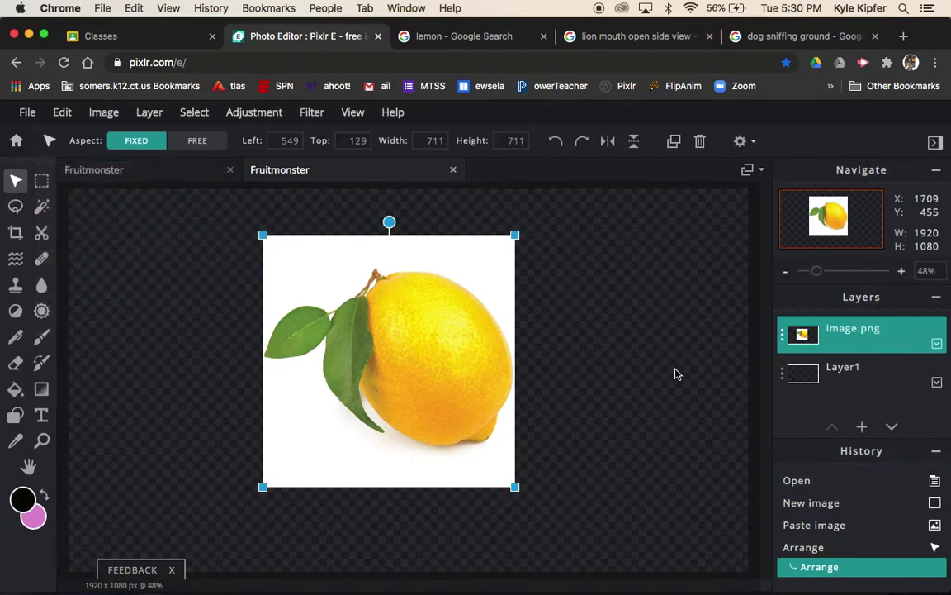
{"action": "left_click", "coordinate": [575, 336]}
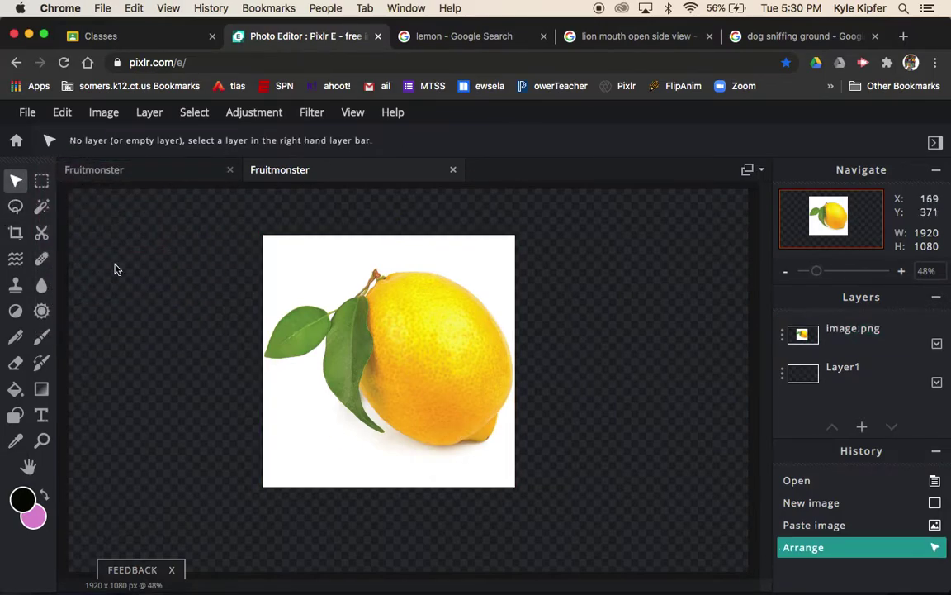
{"action": "left_click", "coordinate": [41, 207]}
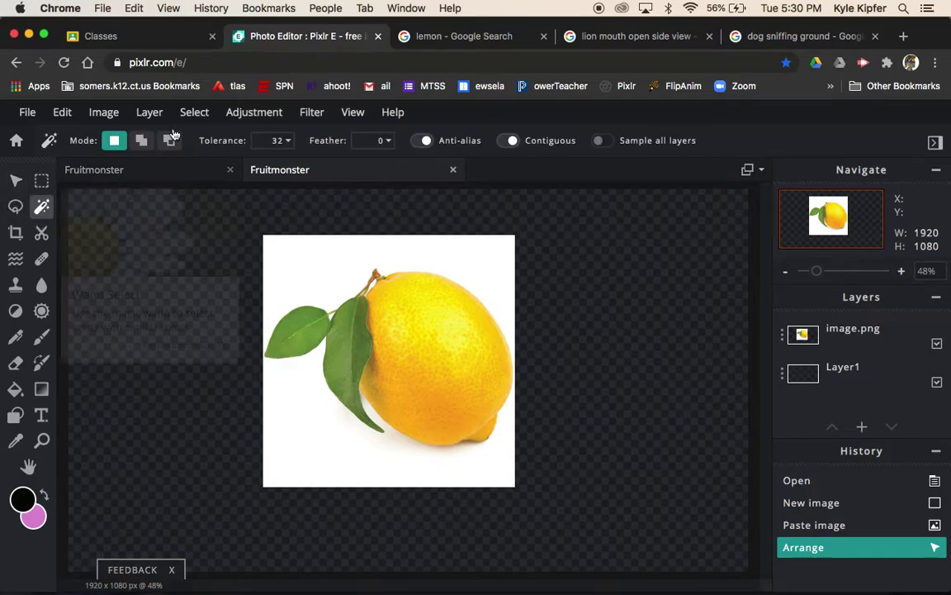
- Magic-wand the white background around the lemon and delete it from the image.png layer
{"action": "left_click", "coordinate": [496, 264]}
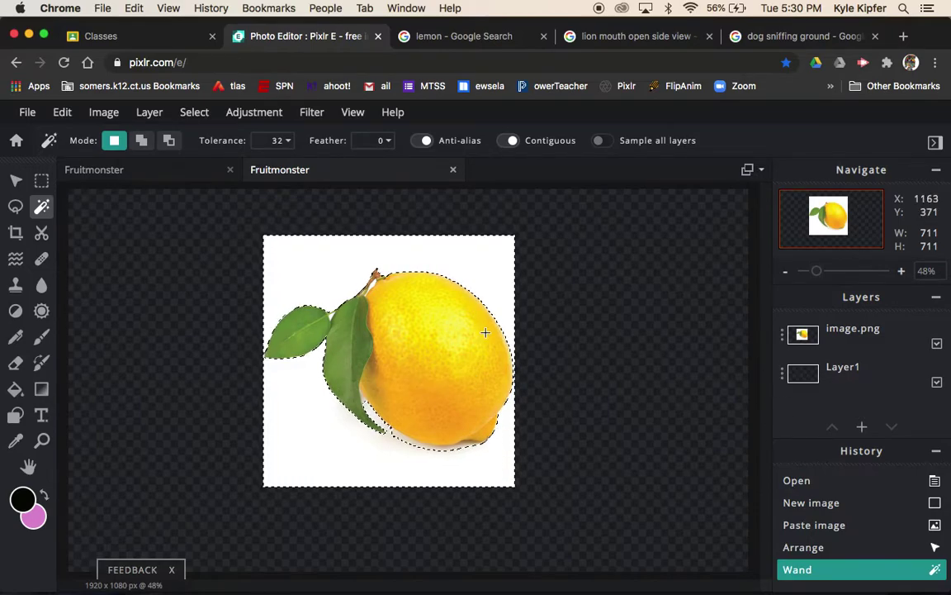
{"action": "left_click", "coordinate": [855, 331]}
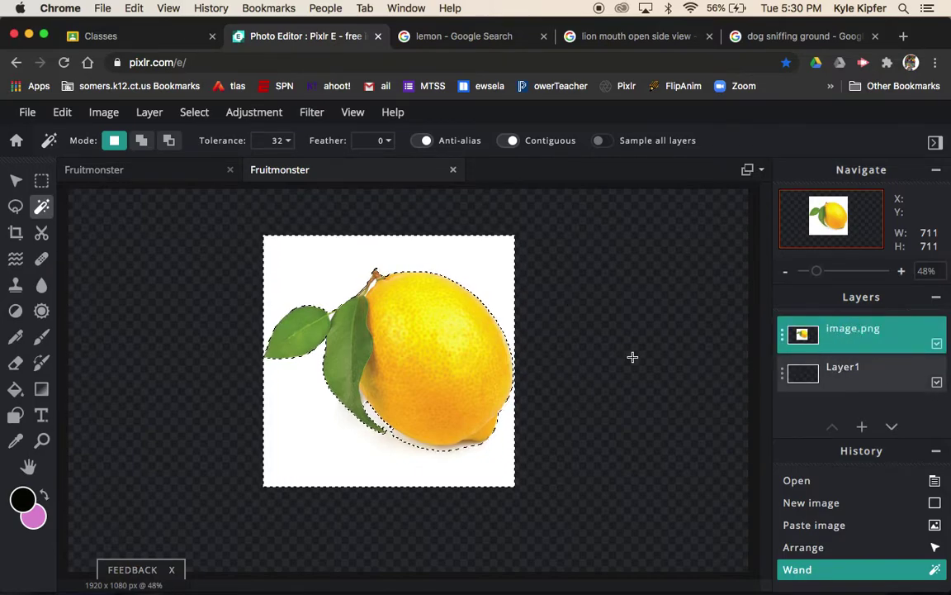
{"action": "key", "text": "Delete"}
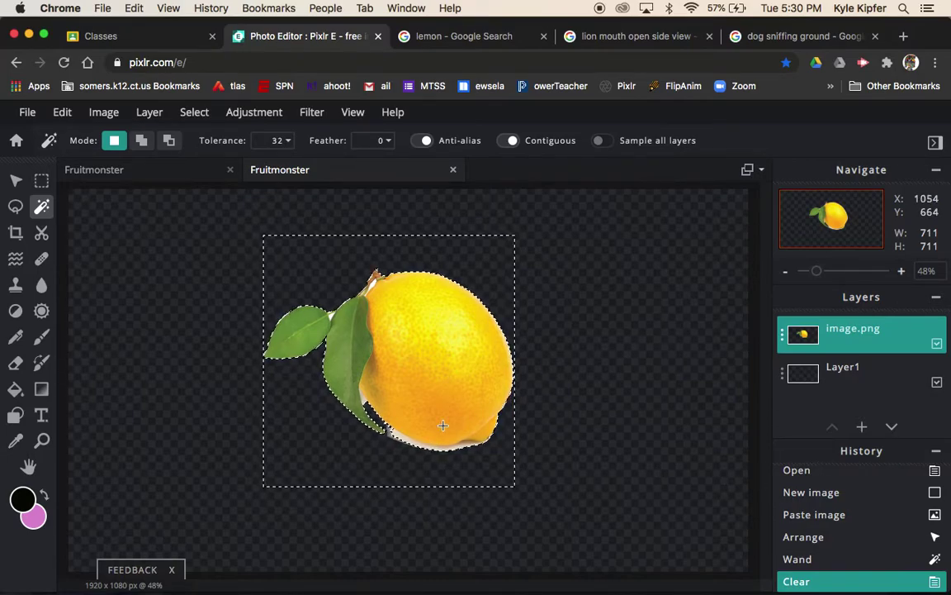
{"action": "key", "text": "super+d"}
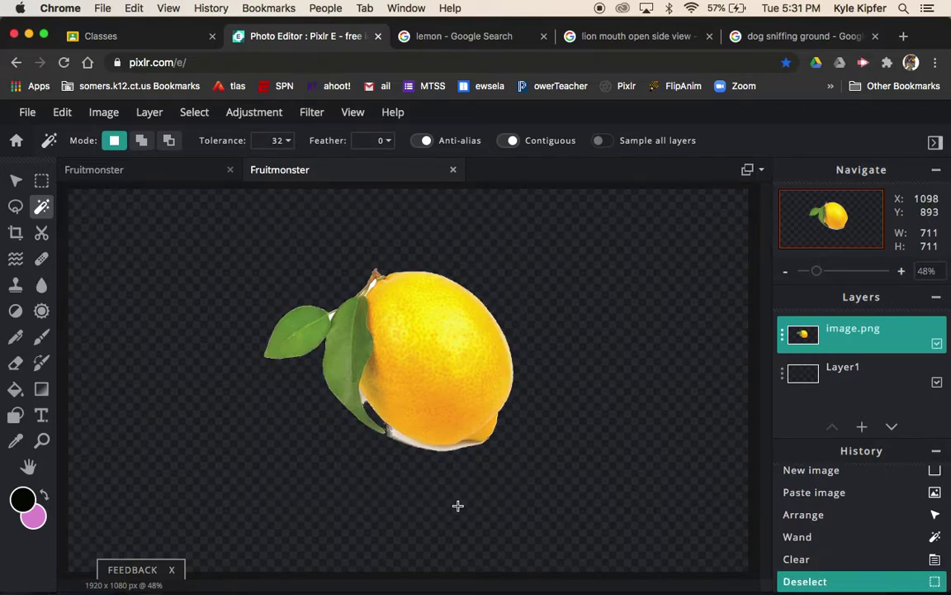
- Delete the white fringe along the lemon's lower edge and erase leftover white under the leaf
{"action": "left_click", "coordinate": [407, 442]}
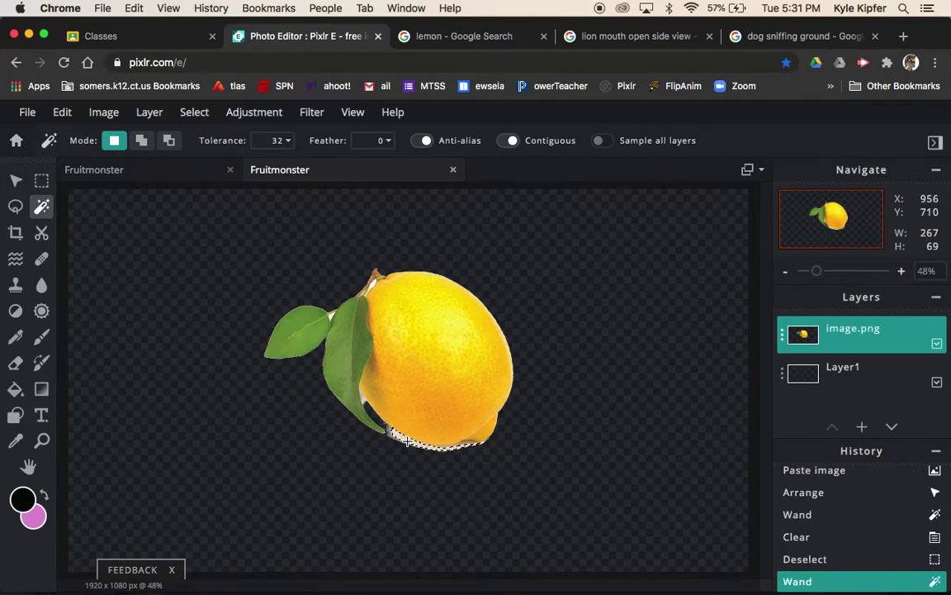
{"action": "key", "text": "BackSpace"}
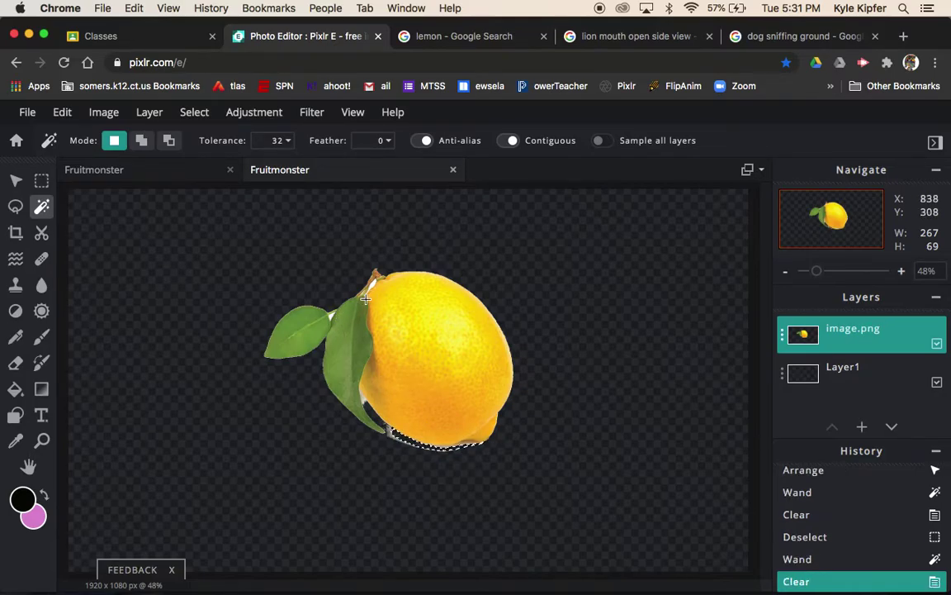
{"action": "key", "text": "super+d"}
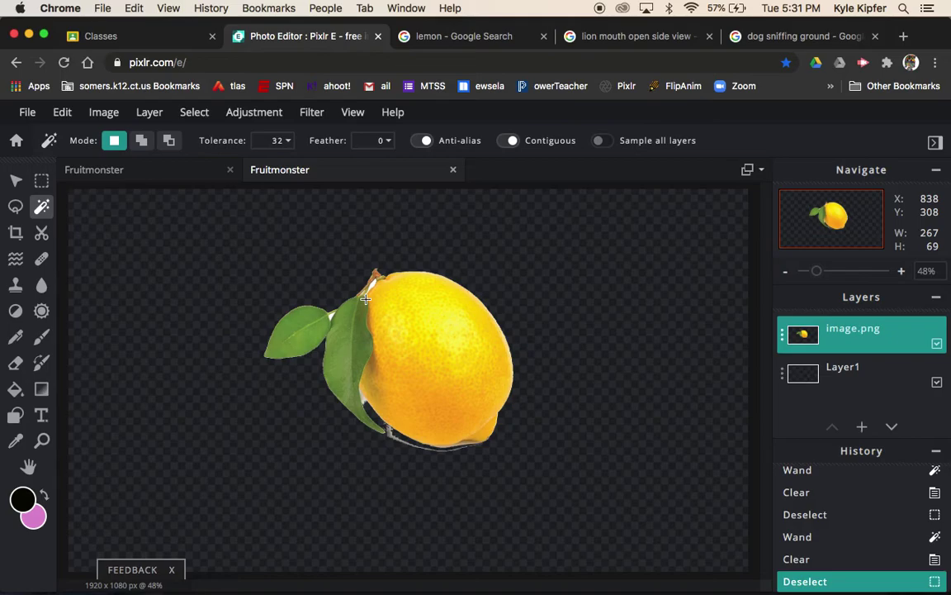
{"action": "left_click", "coordinate": [17, 364]}
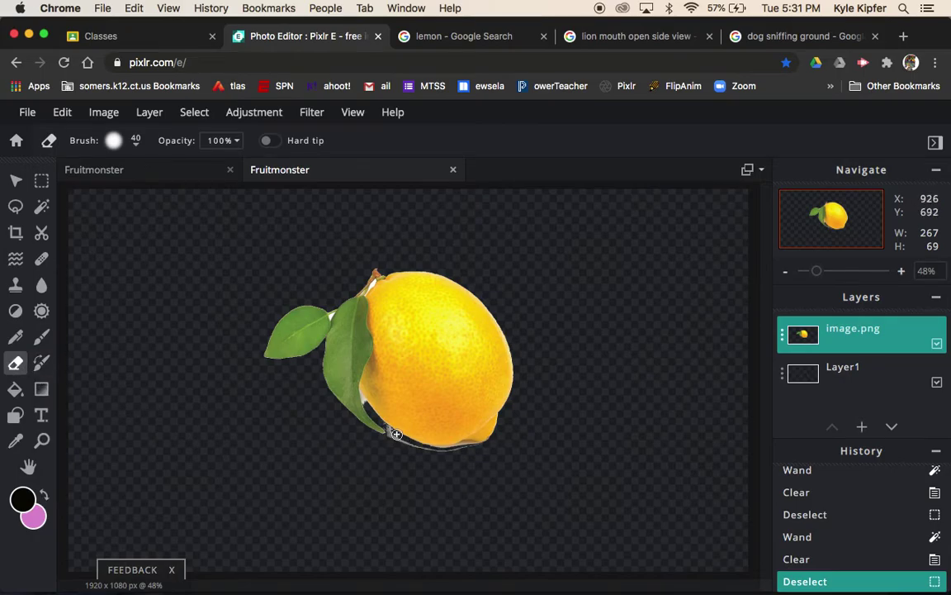
{"action": "mouse_move", "coordinate": [395, 437]}
{"action": "left_mouse_down"}
{"action": "mouse_move", "coordinate": [434, 453]}
{"action": "mouse_move", "coordinate": [475, 449]}
{"action": "left_mouse_up"}
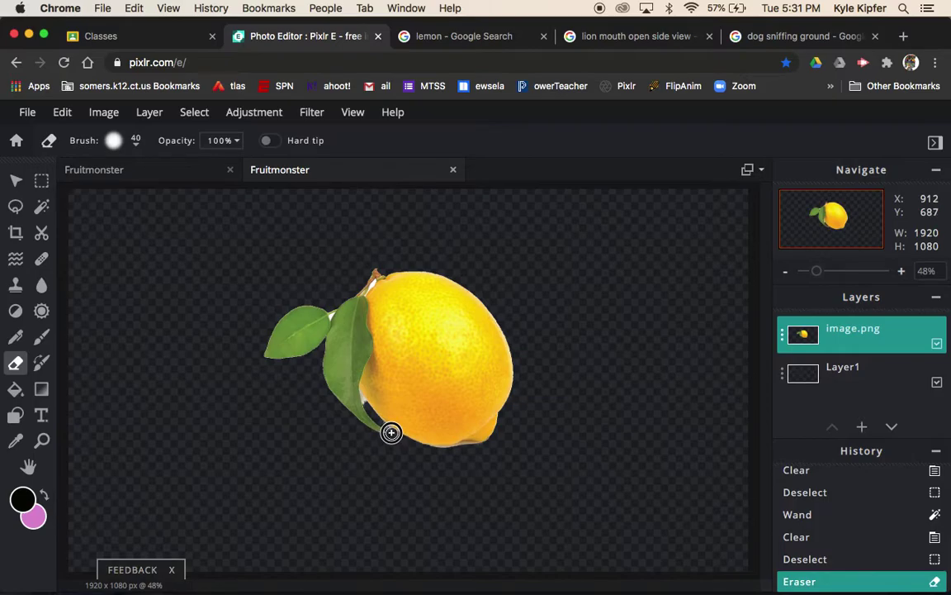
{"action": "left_click_drag", "start_coordinate": [392, 440], "coordinate": [383, 410]}
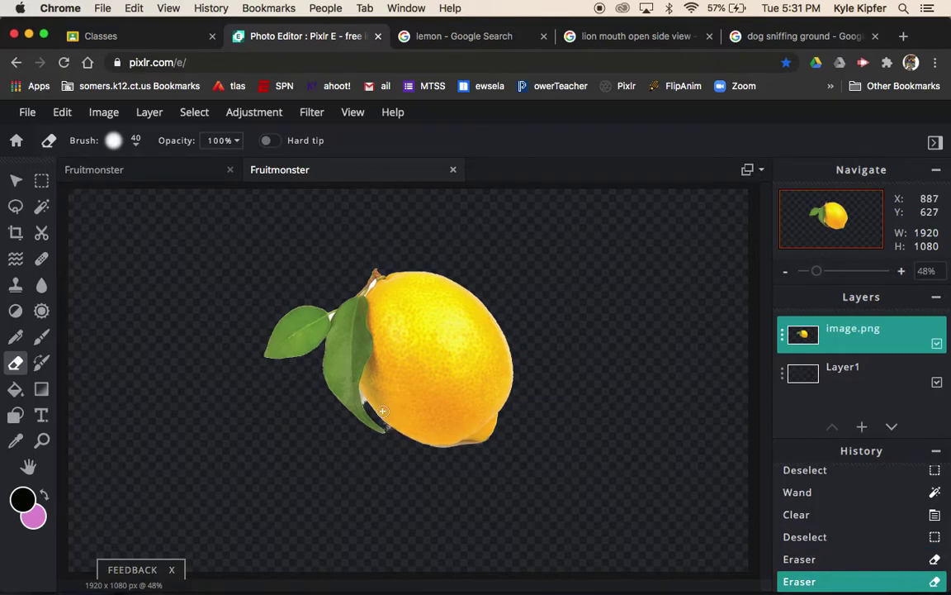
{"action": "left_click", "coordinate": [41, 206]}
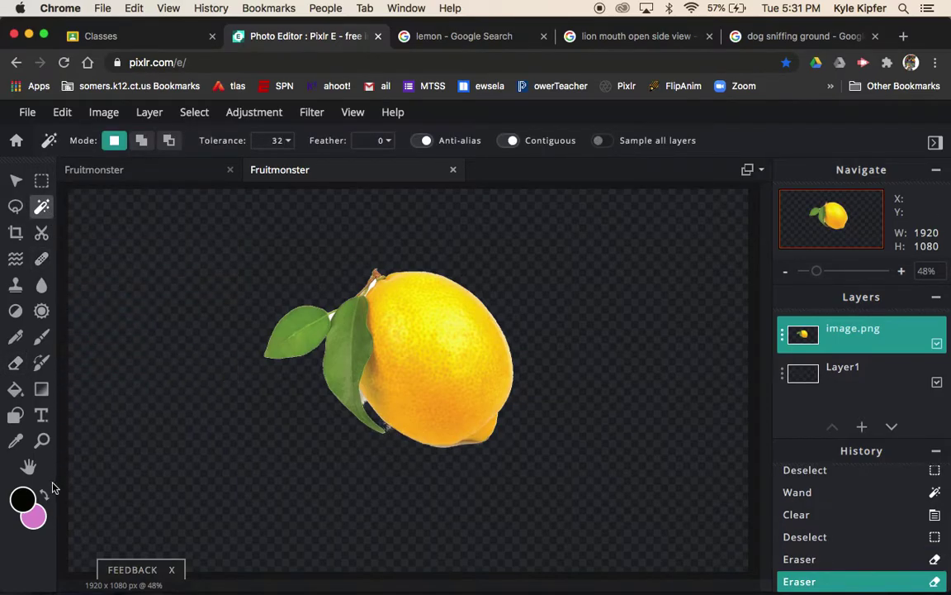
- Zoom in and magic-wand delete the white patches at the stem and between leaf and lemon
{"action": "left_click", "coordinate": [42, 440]}
{"action": "left_click", "coordinate": [350, 333]}
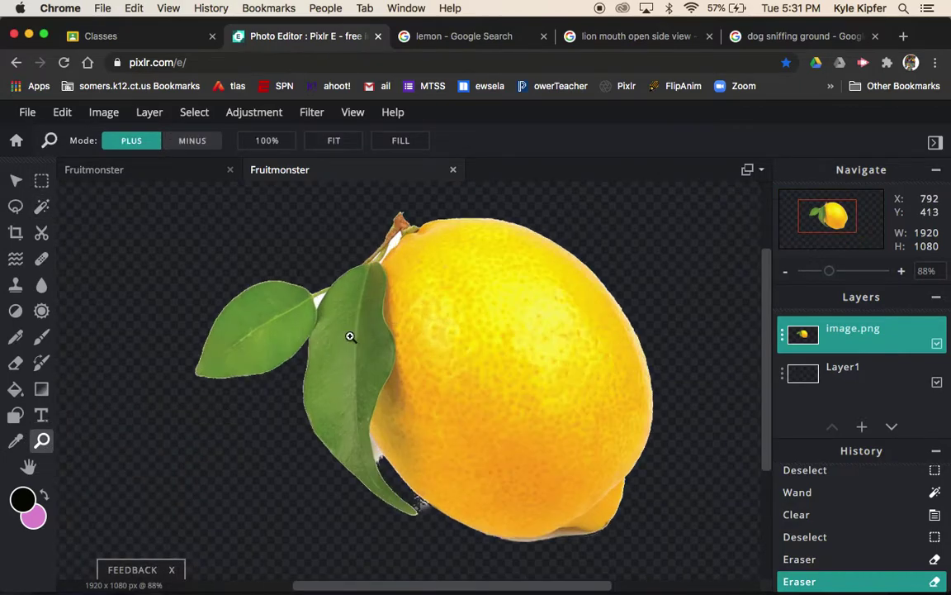
{"action": "left_click", "coordinate": [41, 205]}
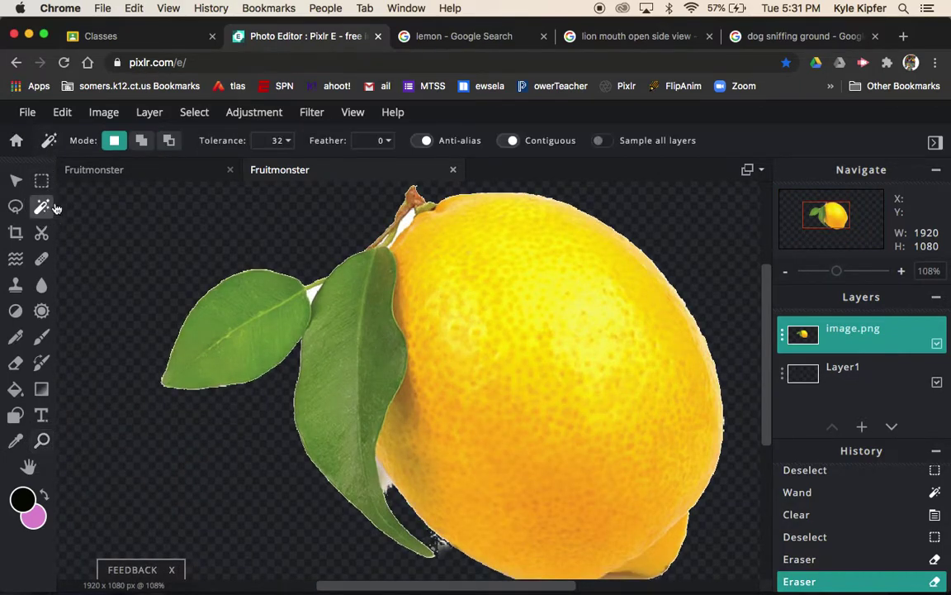
{"action": "left_click", "coordinate": [311, 293]}
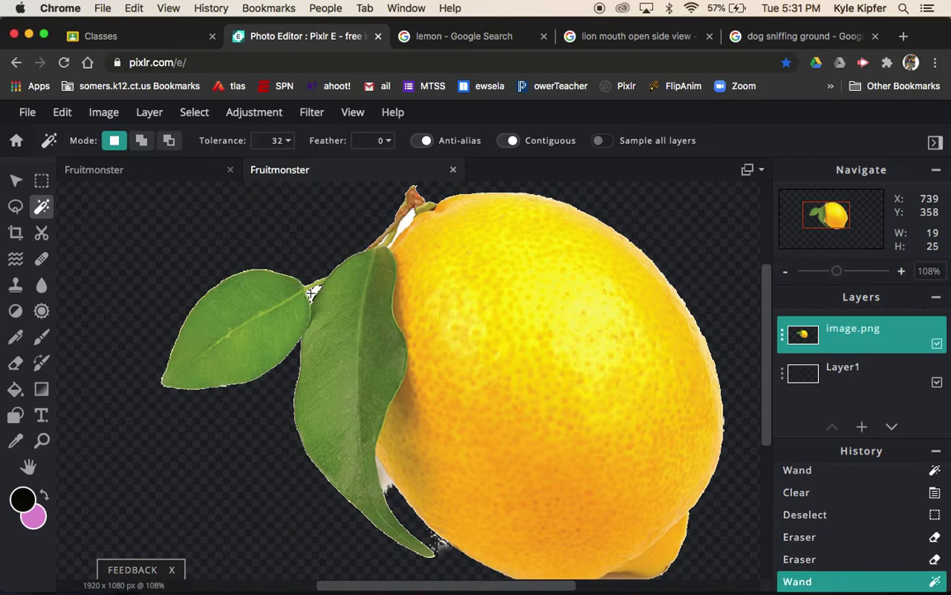
{"action": "key", "text": "Delete"}
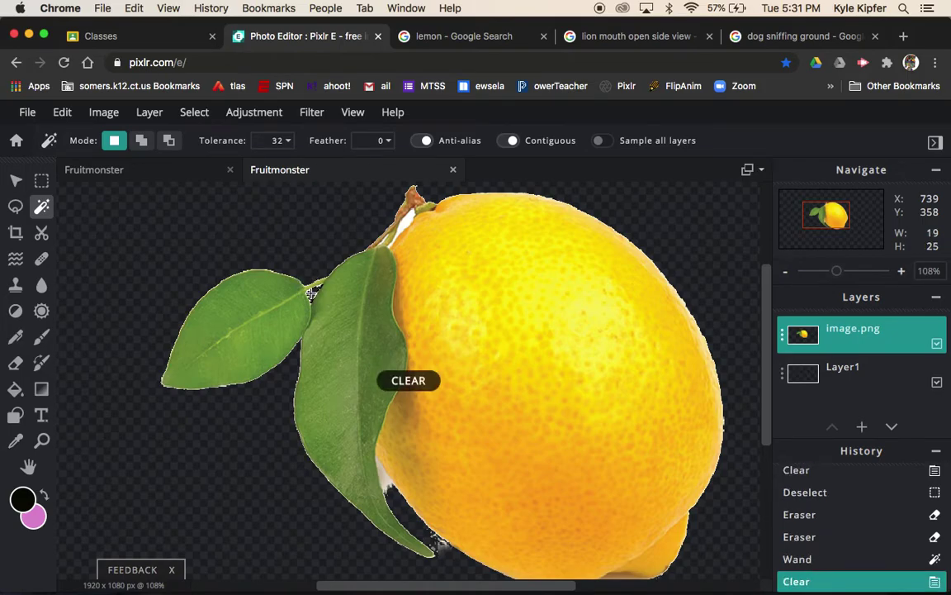
{"action": "left_click", "coordinate": [407, 219]}
{"action": "key", "text": "Delete"}
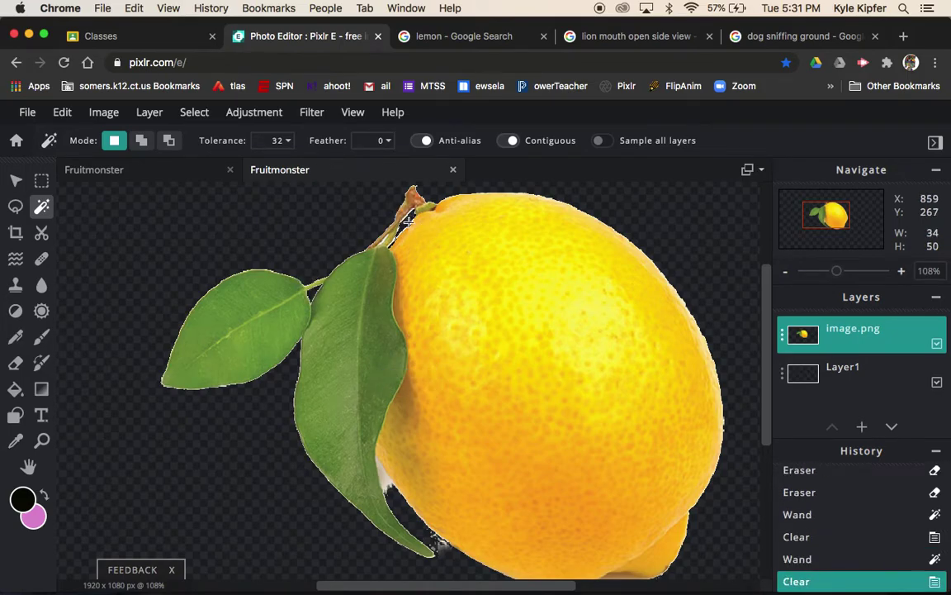
{"action": "left_click", "coordinate": [386, 480]}
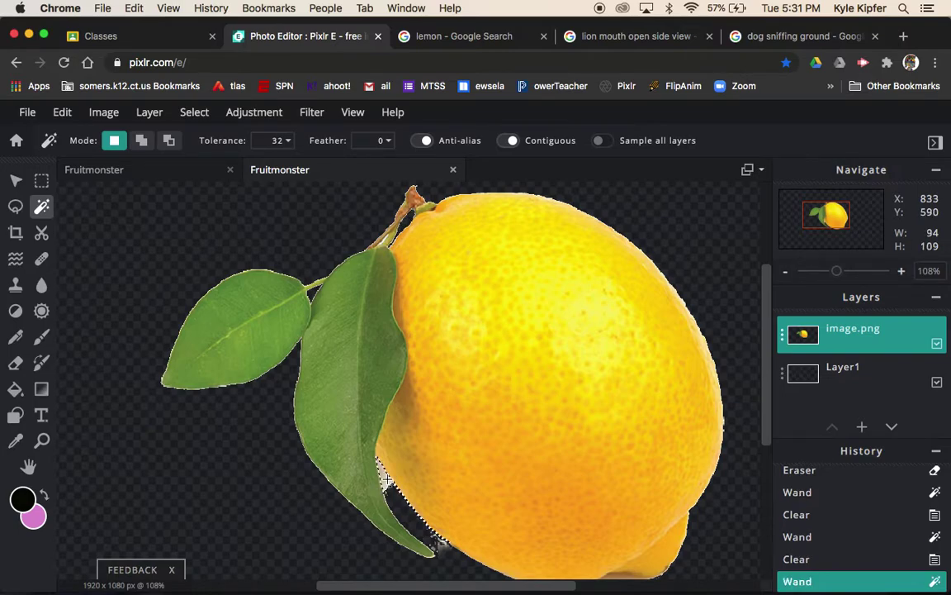
{"action": "key", "text": "Delete"}
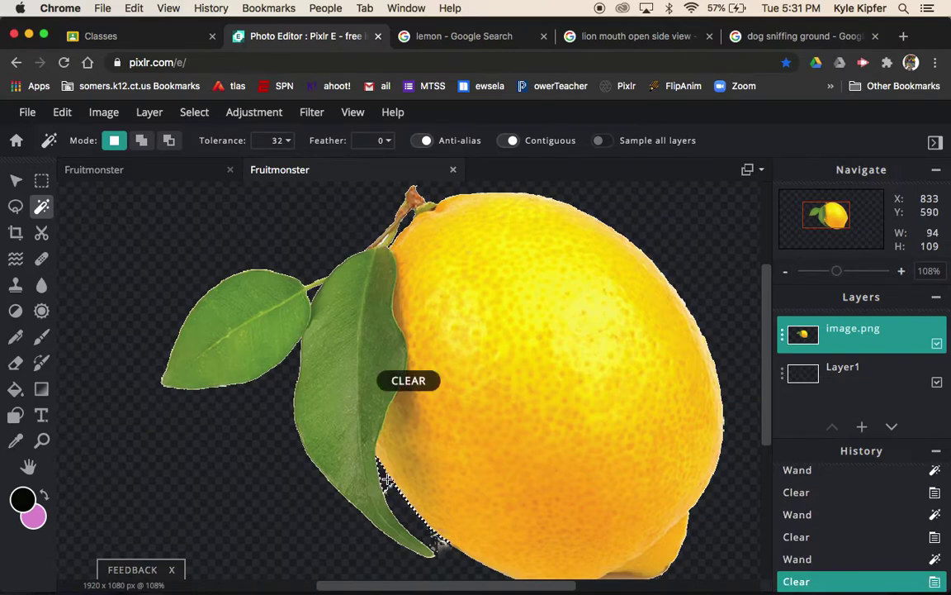
- Erase stray specks near the lower leaf tip with a 24px eraser brush
{"action": "left_click", "coordinate": [13, 366]}
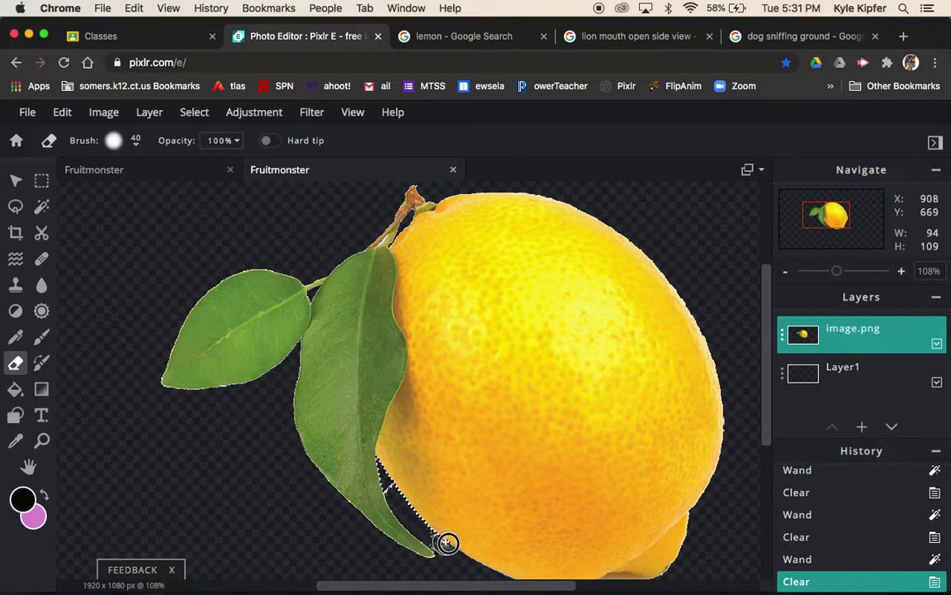
{"action": "left_click_drag", "start_coordinate": [458, 552], "coordinate": [425, 547]}
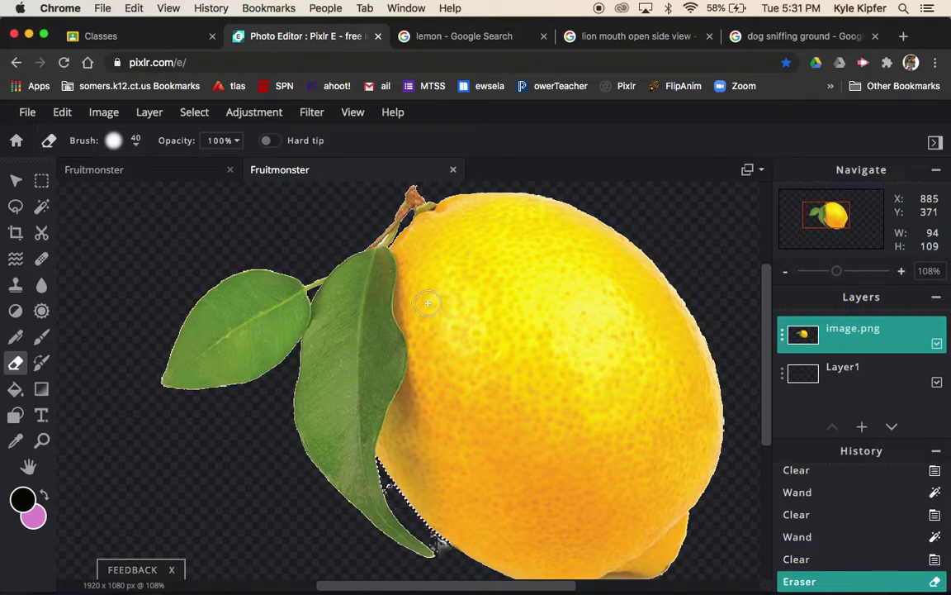
{"action": "key", "text": "super+d"}
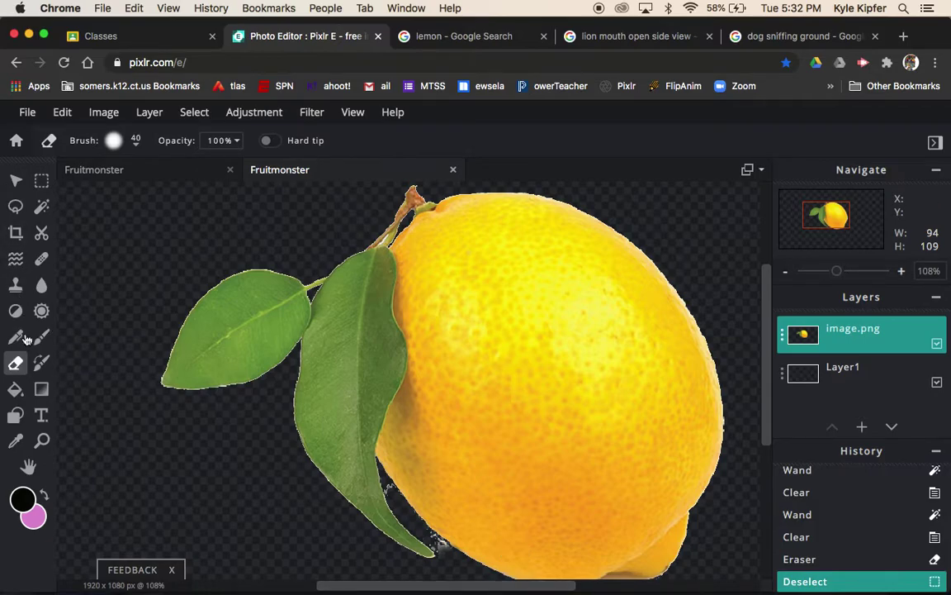
{"action": "left_click", "coordinate": [136, 146]}
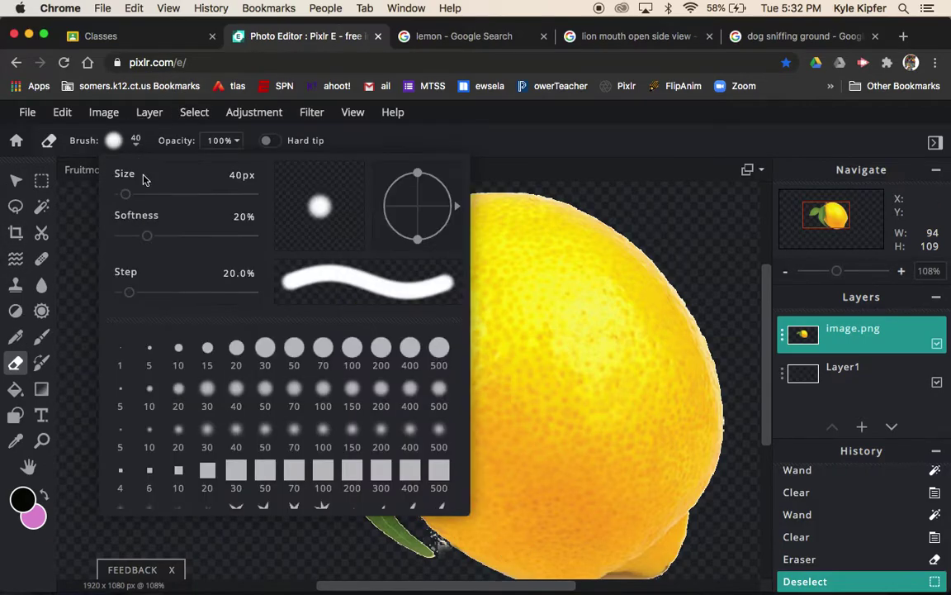
{"action": "left_click_drag", "start_coordinate": [121, 193], "coordinate": [123, 195]}
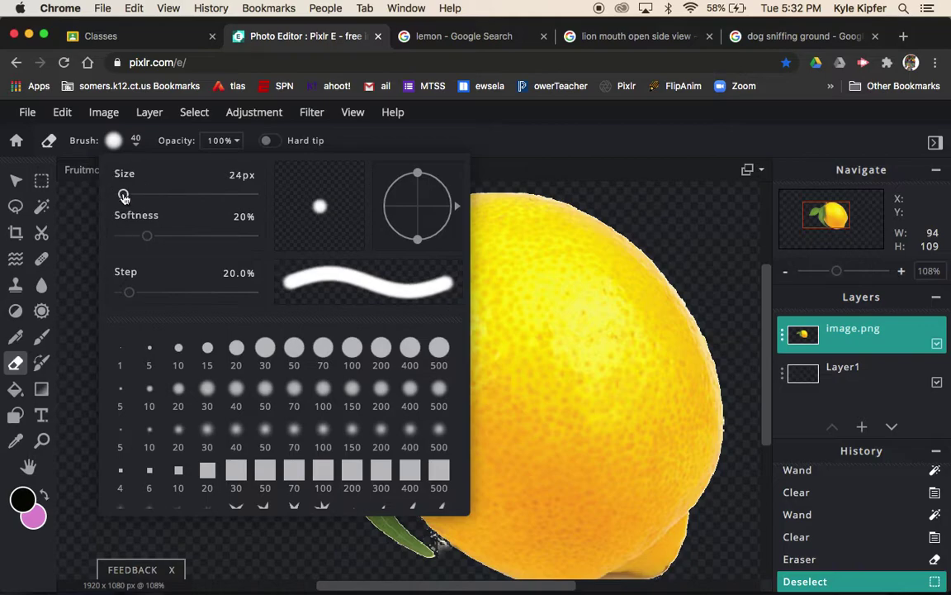
{"action": "left_click", "coordinate": [446, 549]}
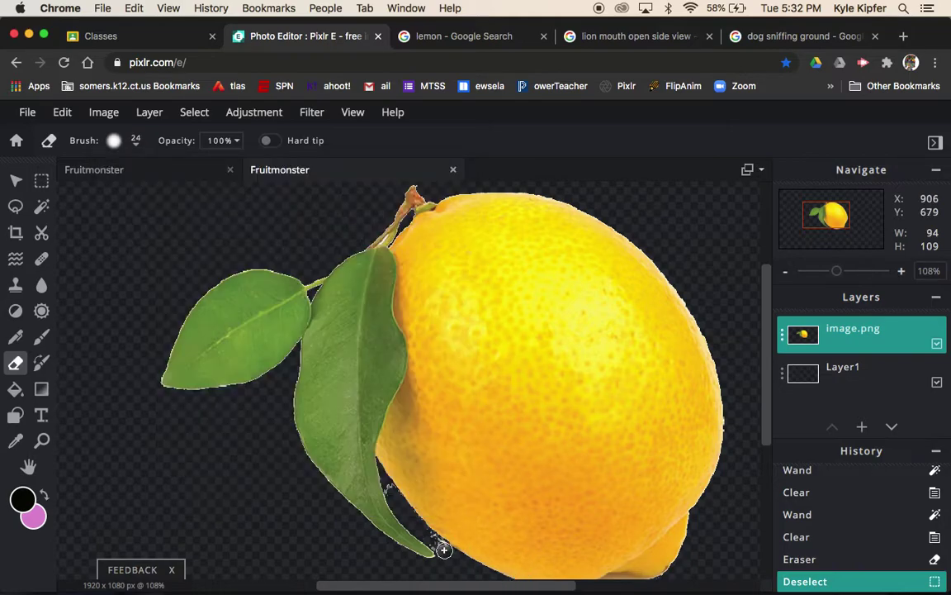
{"action": "mouse_move", "coordinate": [444, 549]}
{"action": "left_mouse_down"}
{"action": "mouse_move", "coordinate": [427, 536]}
{"action": "mouse_move", "coordinate": [440, 548]}
{"action": "left_mouse_up"}
{"action": "left_click", "coordinate": [860, 374]}
{"action": "left_click", "coordinate": [855, 332]}
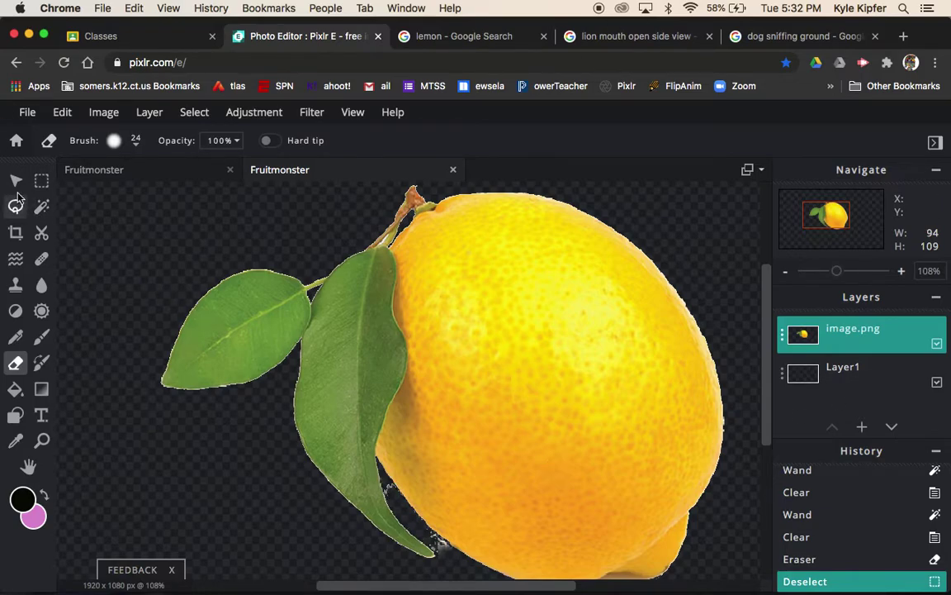
- Zoom out to the whole lemon and switch to the fruit bowl Fruitmonster document
{"action": "left_click", "coordinate": [41, 440]}
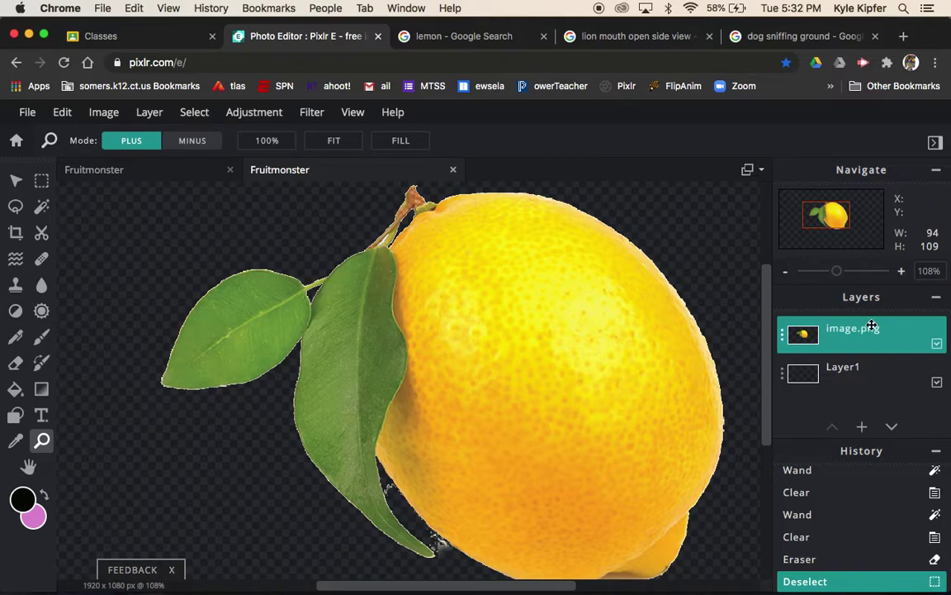
{"action": "left_click", "coordinate": [785, 271]}
{"action": "left_click", "coordinate": [785, 272]}
{"action": "left_click", "coordinate": [785, 272]}
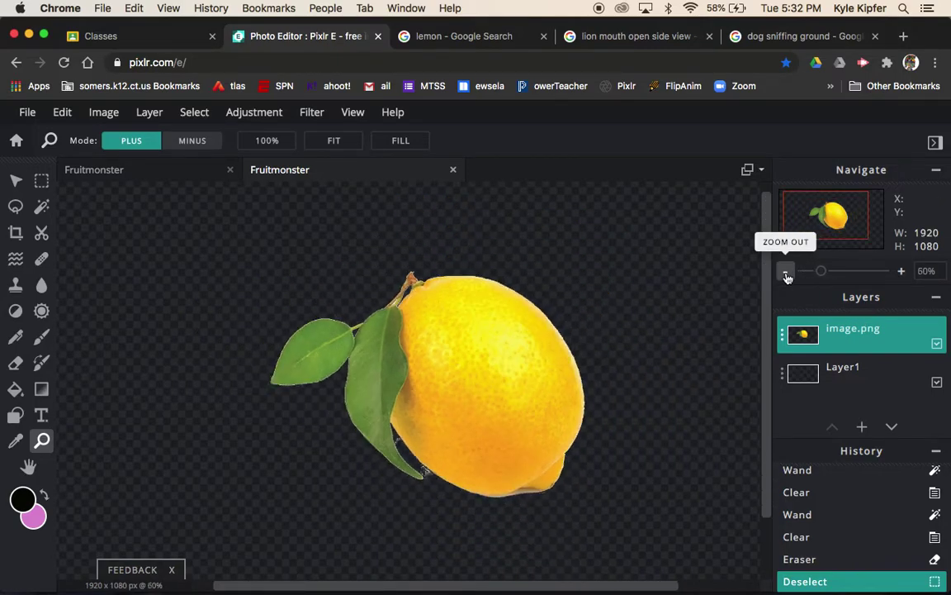
{"action": "left_click", "coordinate": [170, 173]}
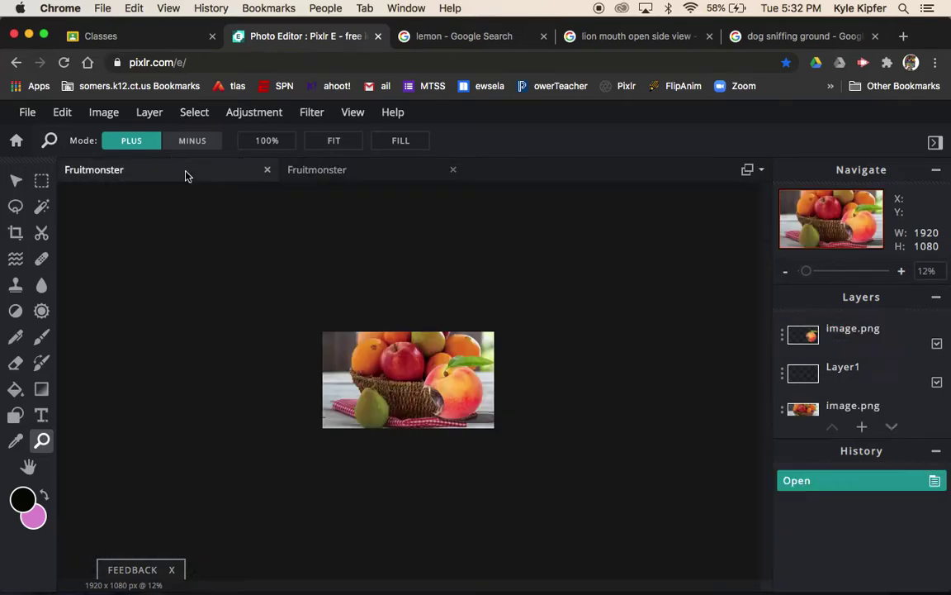
- Close both Fruitmonster documents and reopen the lemon fruitmonster project from Last 10 Projects
{"action": "left_click", "coordinate": [389, 170]}
{"action": "left_click", "coordinate": [452, 170]}
{"action": "left_click", "coordinate": [267, 169]}
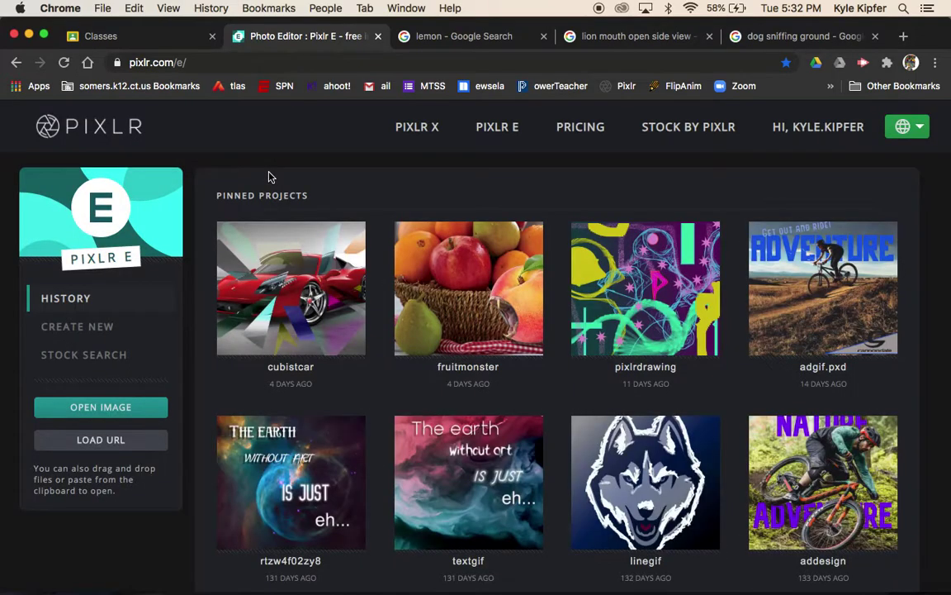
{"action": "scroll", "coordinate": [395, 287], "scroll_direction": "down", "scroll_amount": 15}
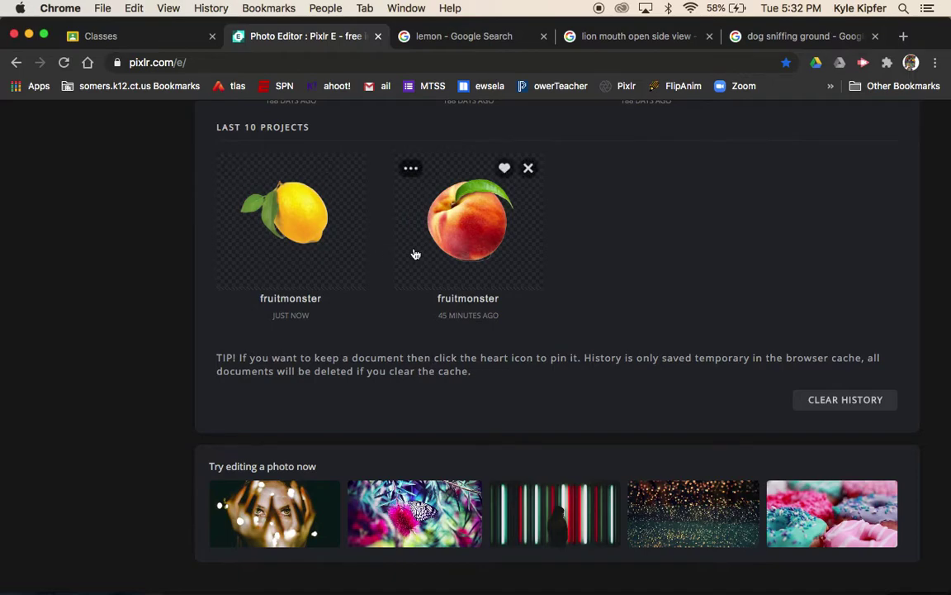
{"action": "left_click", "coordinate": [288, 235]}
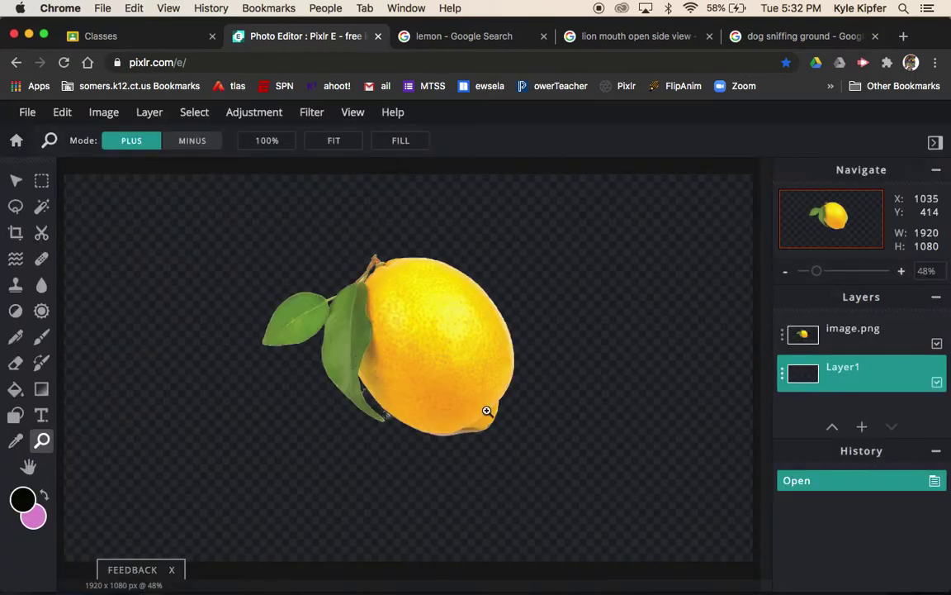
{"action": "scroll", "coordinate": [385, 413], "scroll_direction": "up", "scroll_amount": 5}
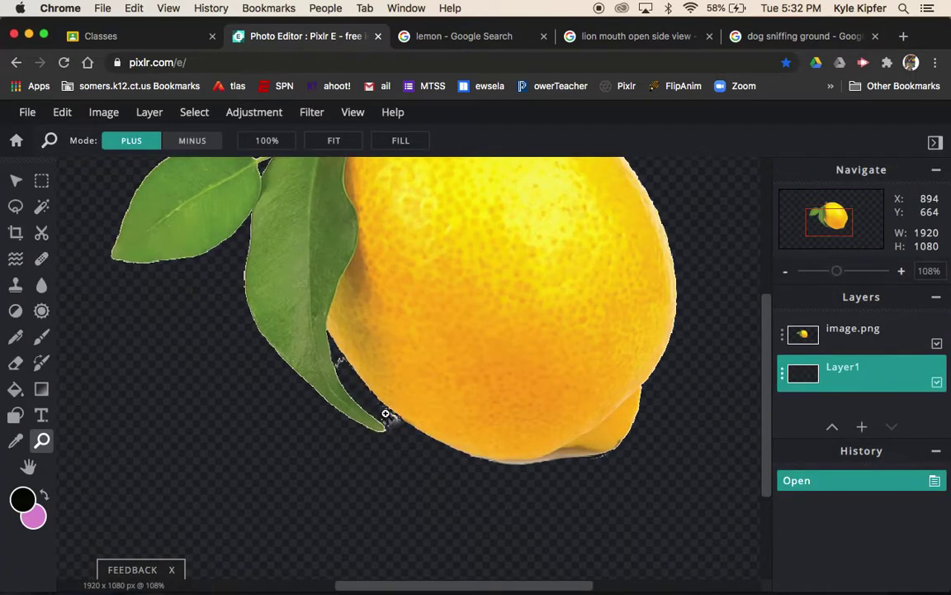
{"action": "left_click", "coordinate": [16, 362]}
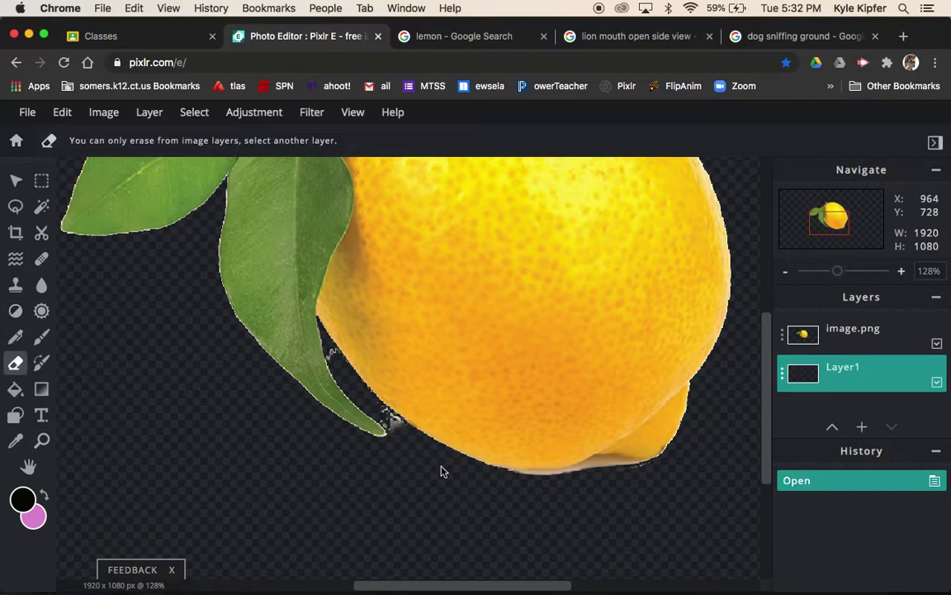
- On the image.png layer, erase the specks where the lower leaf meets the lemon, then zoom out to 50%
{"action": "left_click", "coordinate": [851, 334]}
{"action": "left_click", "coordinate": [395, 424]}
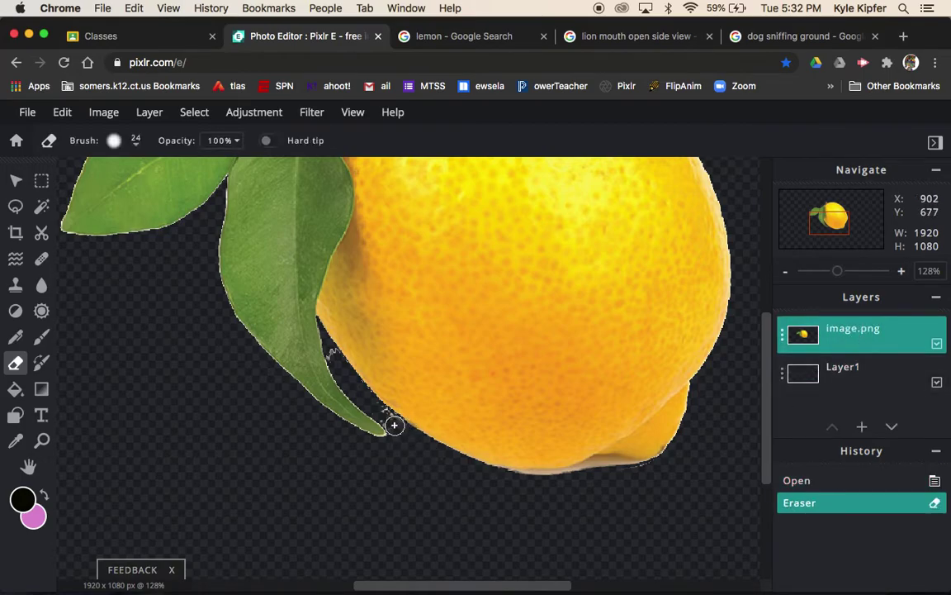
{"action": "left_click_drag", "start_coordinate": [395, 424], "coordinate": [374, 408]}
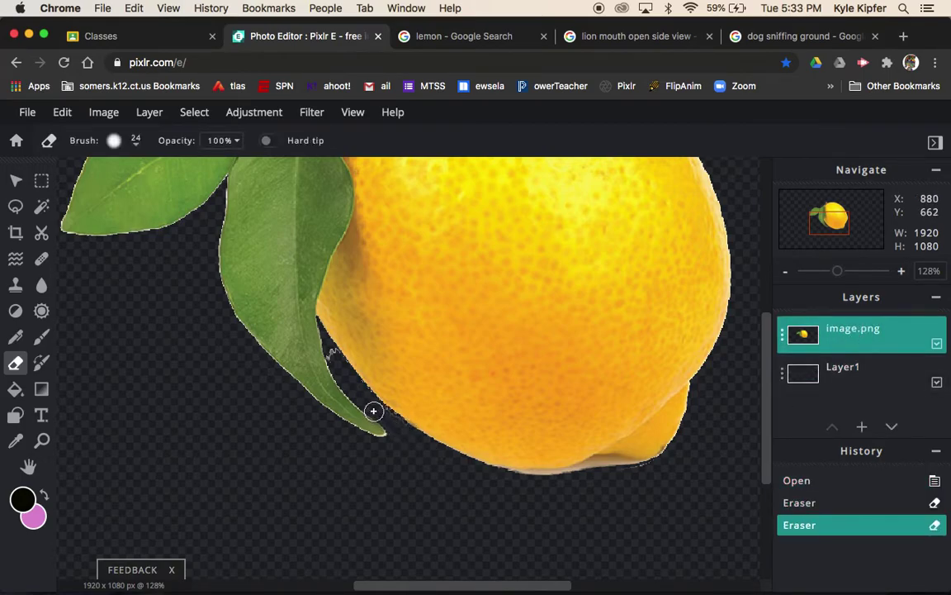
{"action": "left_click", "coordinate": [334, 357]}
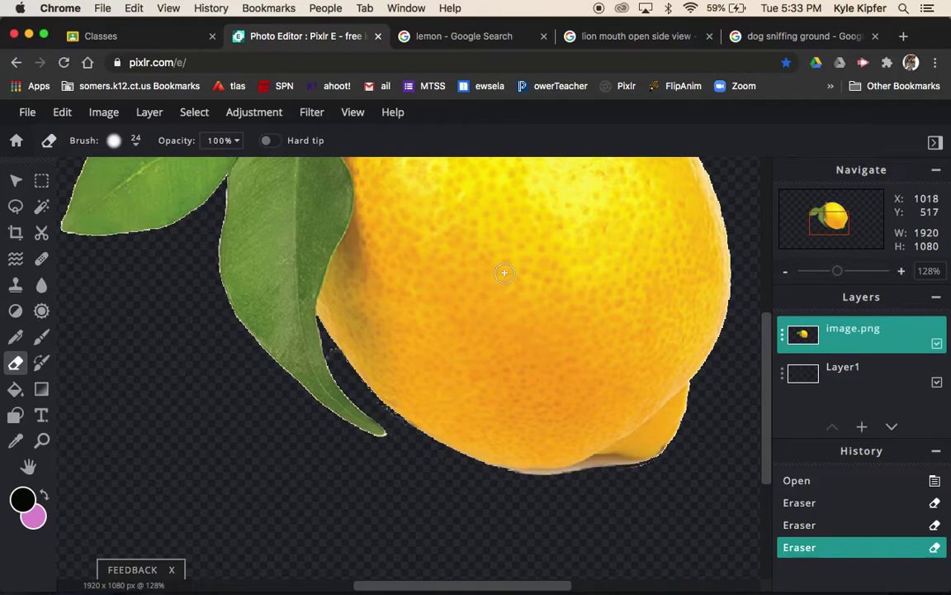
{"action": "left_click", "coordinate": [785, 272]}
{"action": "left_click", "coordinate": [784, 272]}
{"action": "left_click", "coordinate": [785, 272]}
{"action": "left_click", "coordinate": [785, 271]}
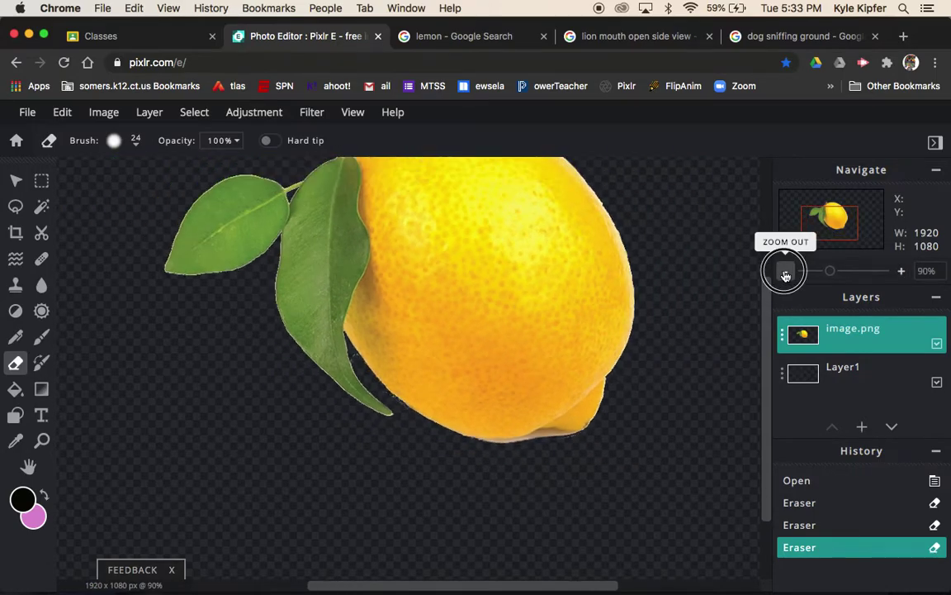
{"action": "left_click", "coordinate": [785, 271]}
{"action": "left_click", "coordinate": [785, 272]}
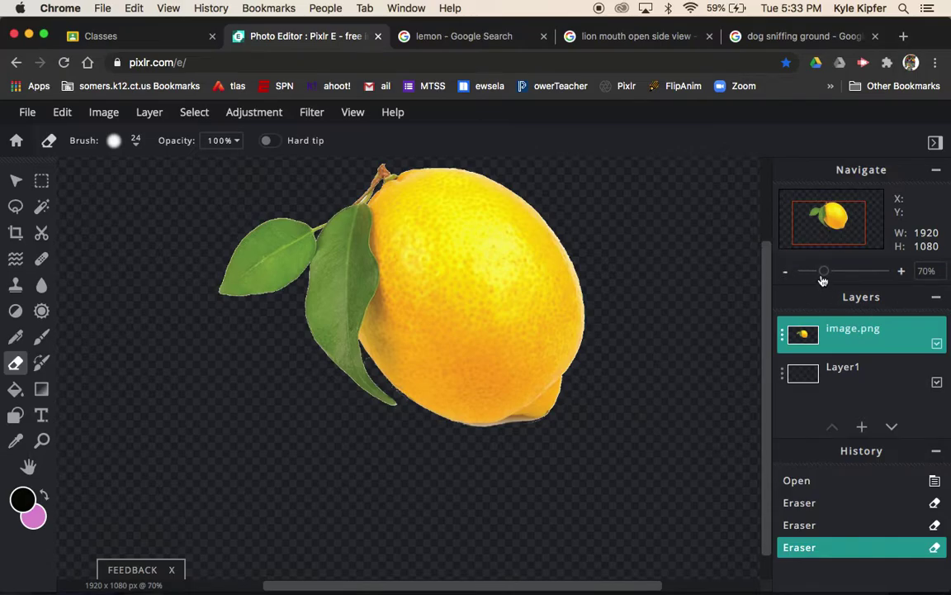
{"action": "left_click", "coordinate": [785, 271]}
{"action": "left_click", "coordinate": [785, 272]}
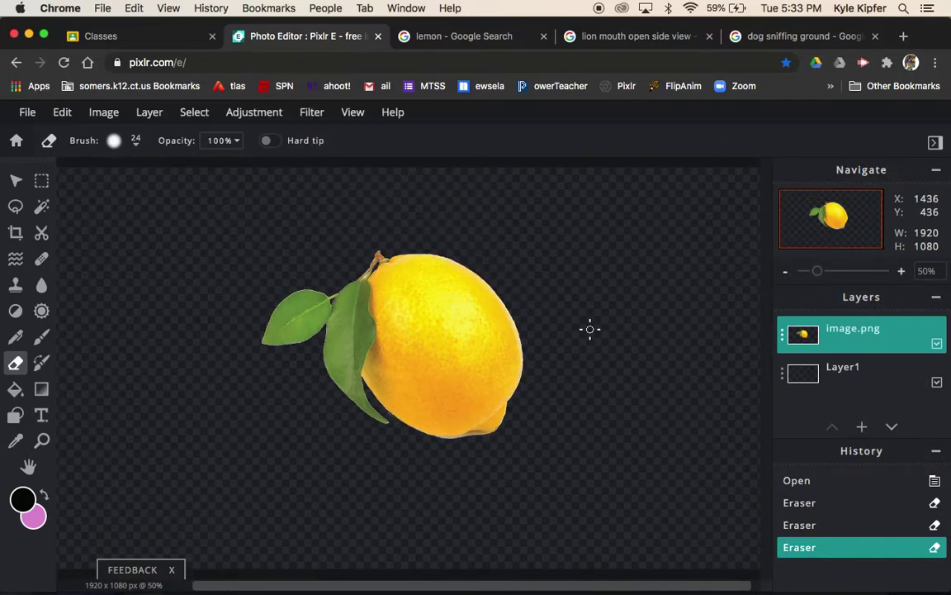
- Close the lemon search tab and browse the 'lion mouth open side view' image results
{"action": "left_click", "coordinate": [473, 35]}
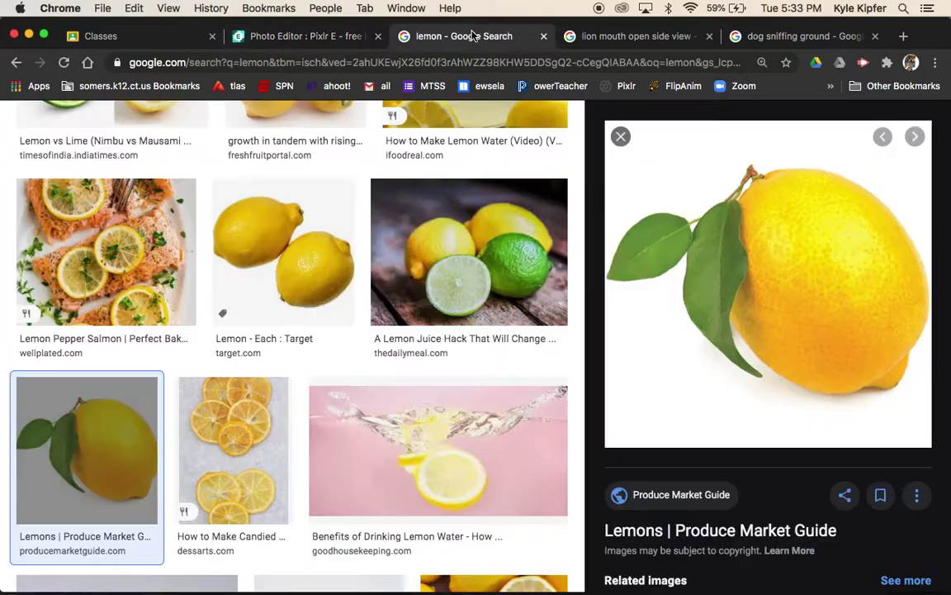
{"action": "left_click", "coordinate": [545, 36]}
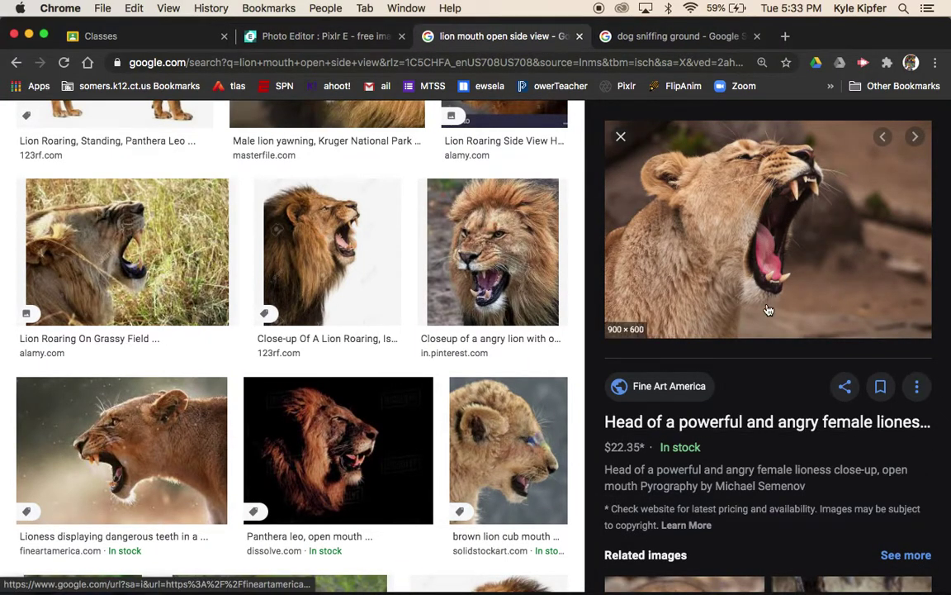
{"action": "scroll", "coordinate": [272, 287], "scroll_direction": "up", "scroll_amount": 5}
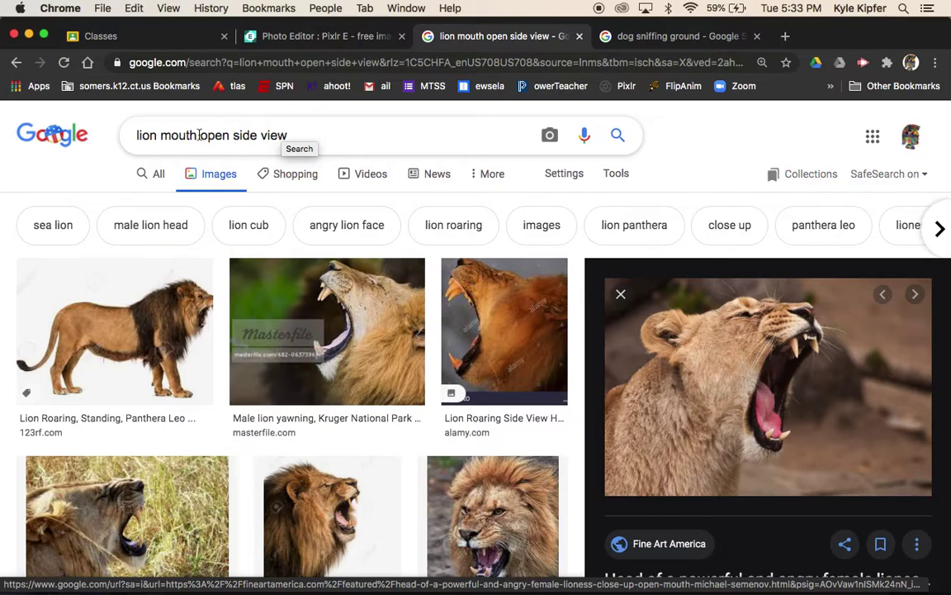
{"action": "left_click_drag", "start_coordinate": [200, 136], "coordinate": [297, 140]}
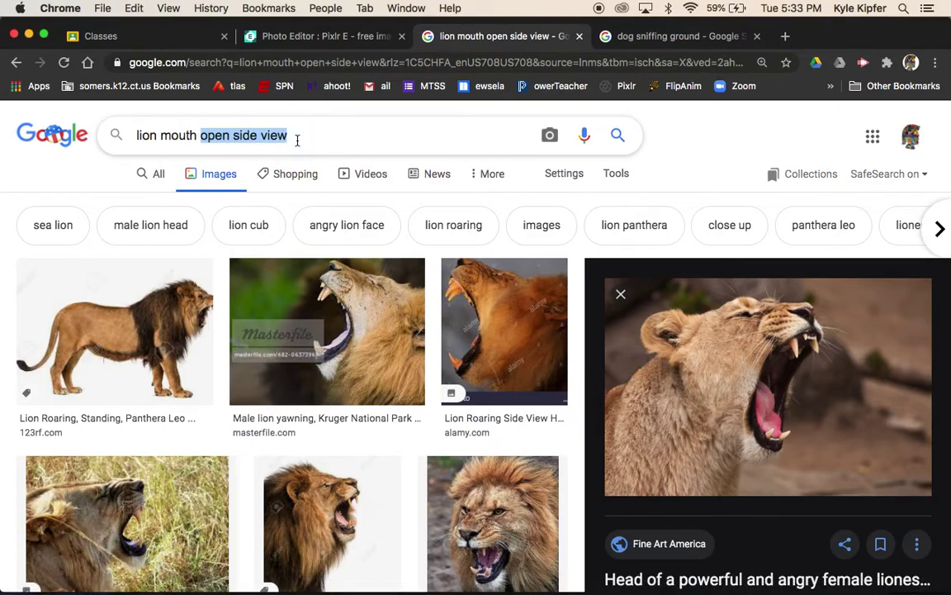
{"action": "left_click", "coordinate": [310, 133]}
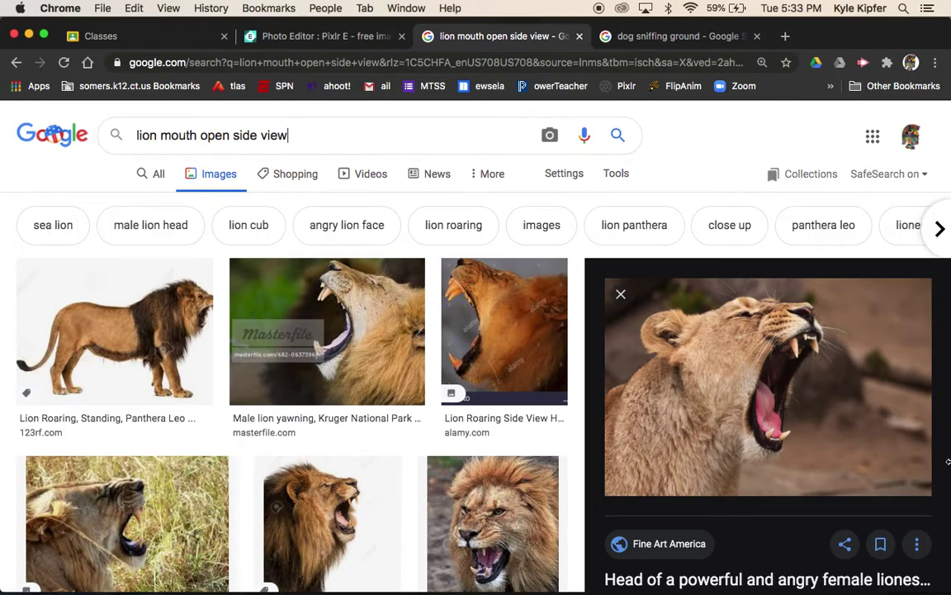
{"action": "scroll", "coordinate": [745, 369], "scroll_direction": "down", "scroll_amount": 2}
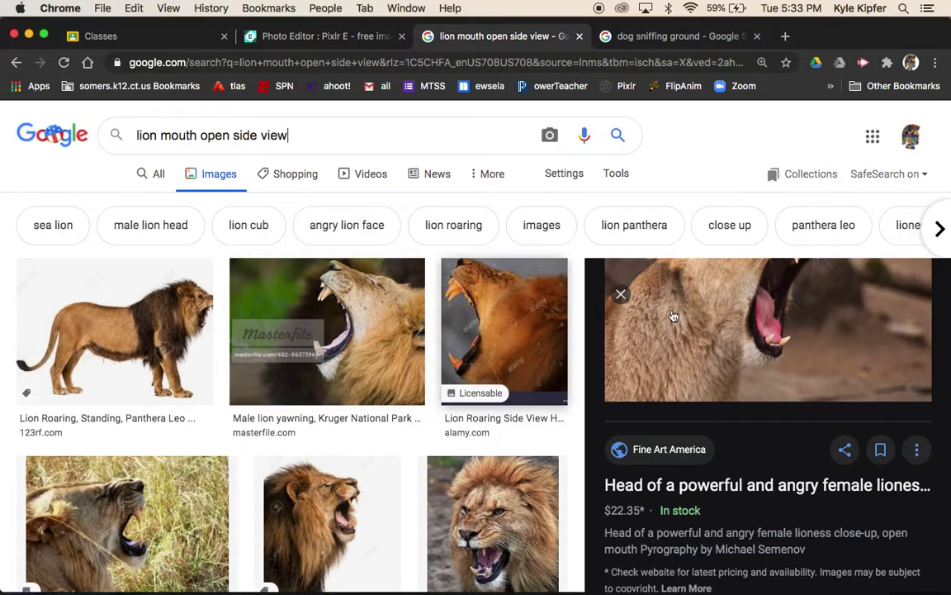
{"action": "scroll", "coordinate": [735, 320], "scroll_direction": "up", "scroll_amount": 2}
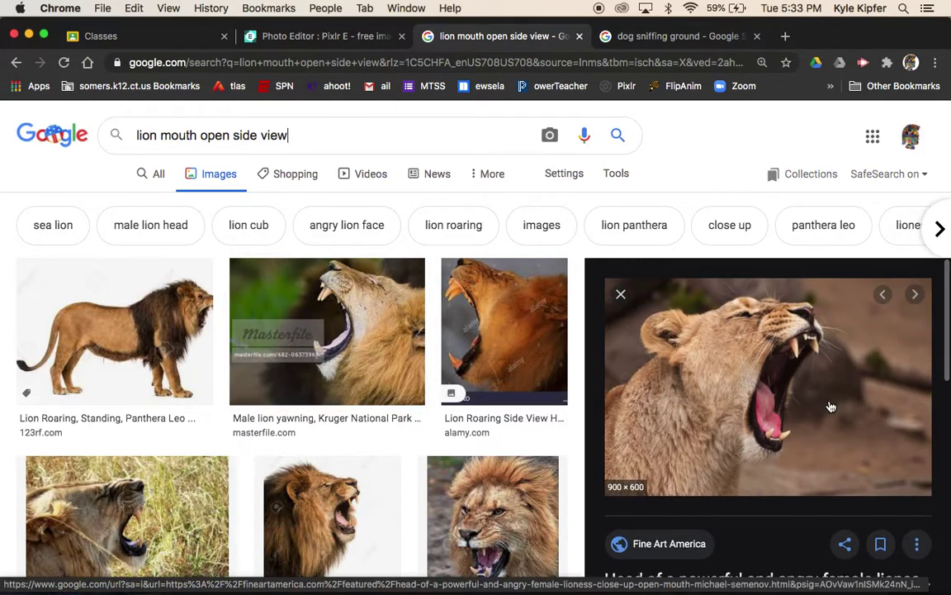
- Copy the 900×600 open-mouthed lioness photo and return to Pixlr E
{"action": "right_click", "coordinate": [753, 384]}
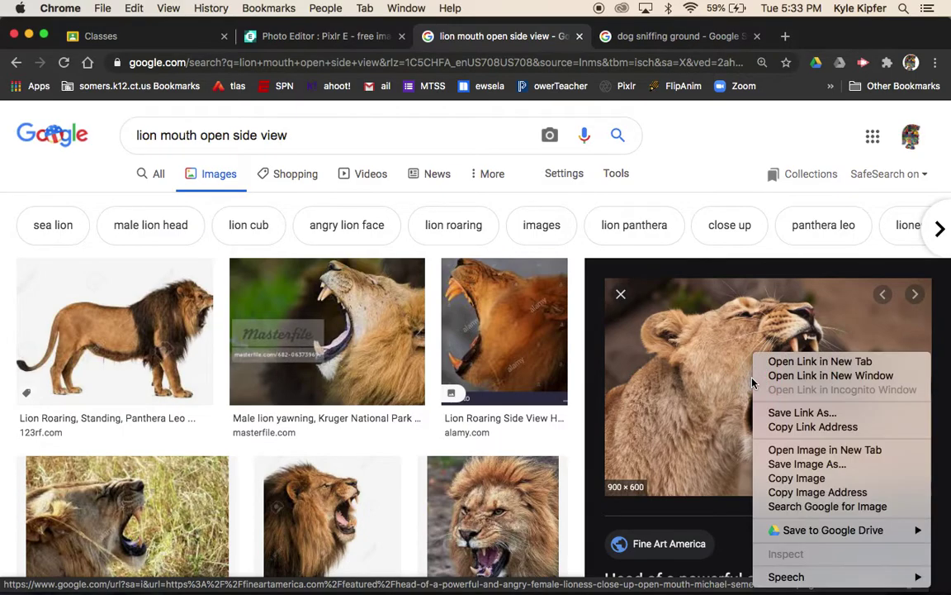
{"action": "left_click", "coordinate": [797, 478]}
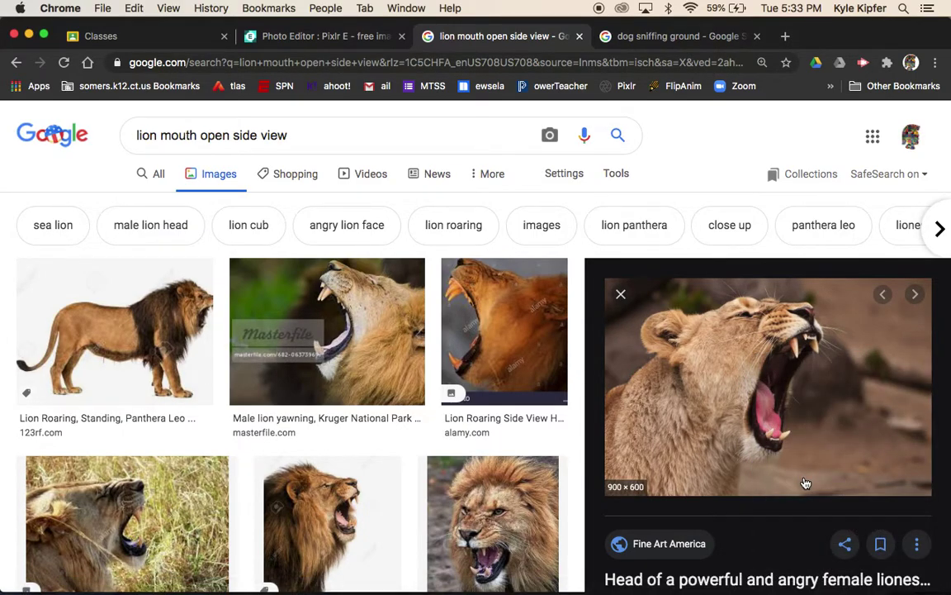
{"action": "left_click", "coordinate": [316, 36]}
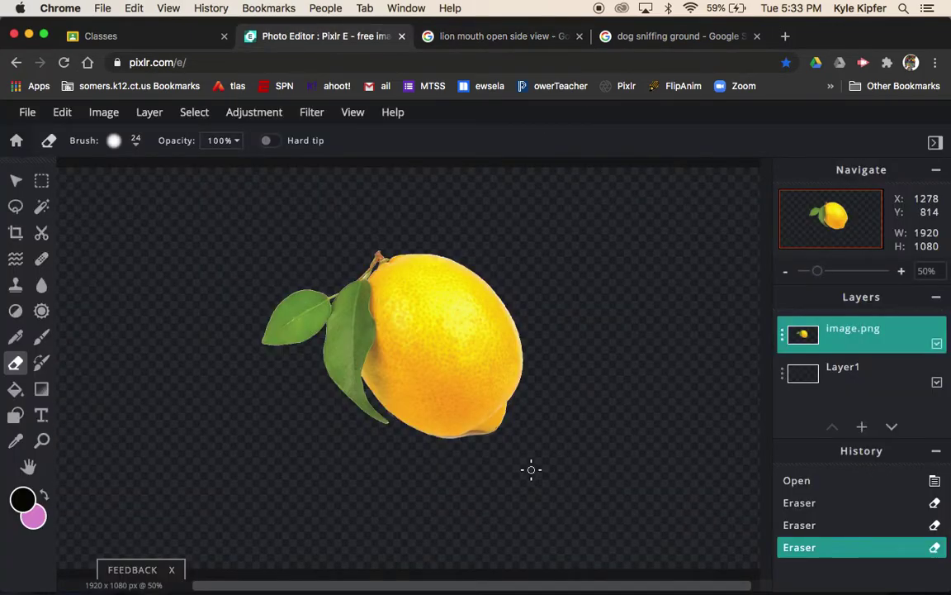
- Paste the 900×600 lioness photo as a new layer and shift it right to reveal the lemon leaf
{"action": "key", "text": "super+v"}
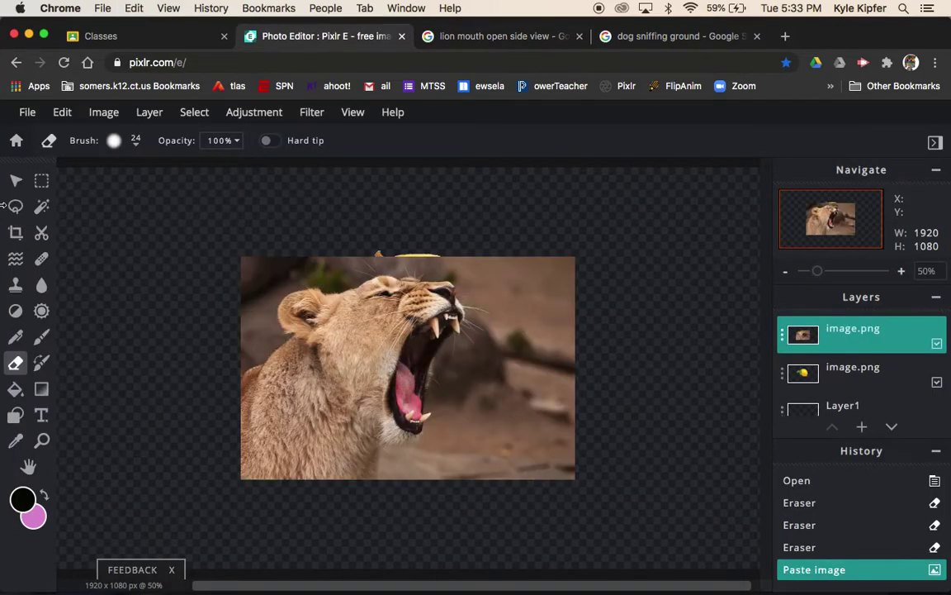
{"action": "left_click", "coordinate": [17, 181]}
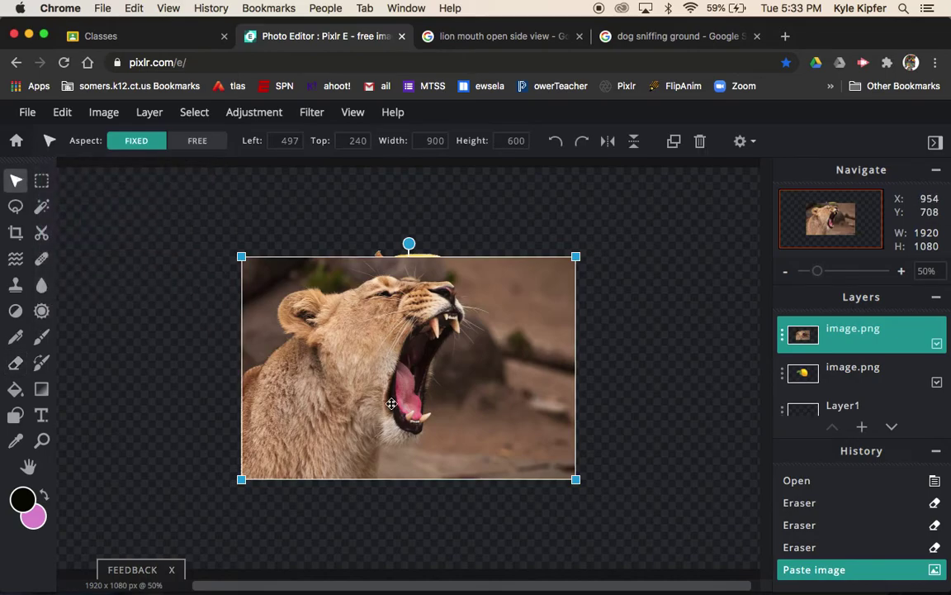
{"action": "left_click_drag", "start_coordinate": [441, 376], "coordinate": [542, 374]}
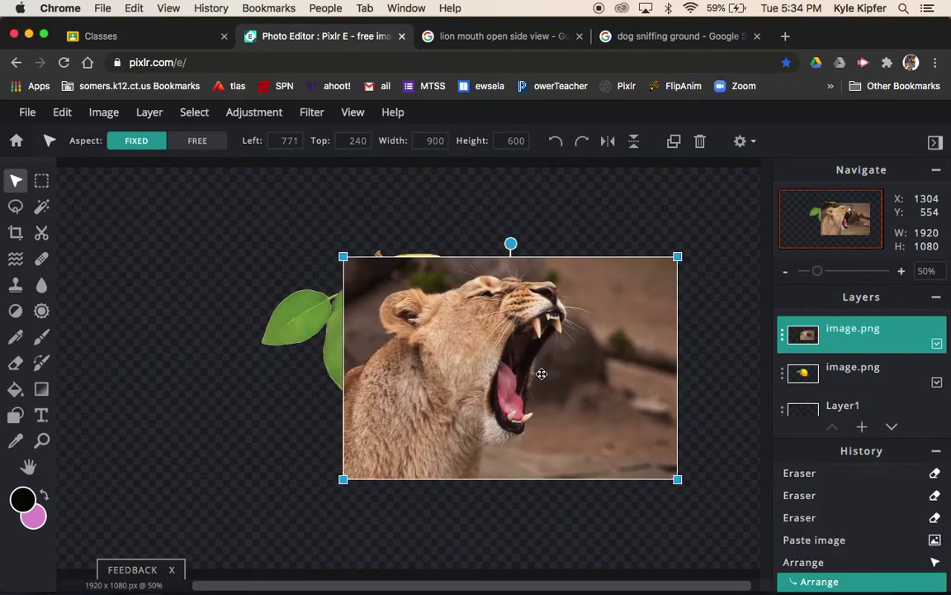
- Set the Cutout/Mask tool to Draw Mask with a 152px brush
{"action": "left_click", "coordinate": [41, 235]}
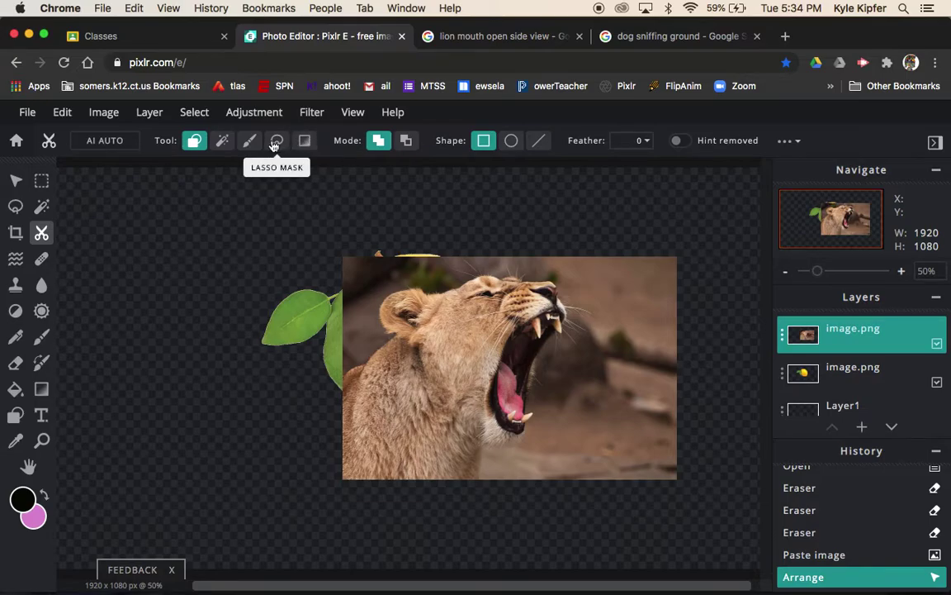
{"action": "left_click", "coordinate": [250, 143]}
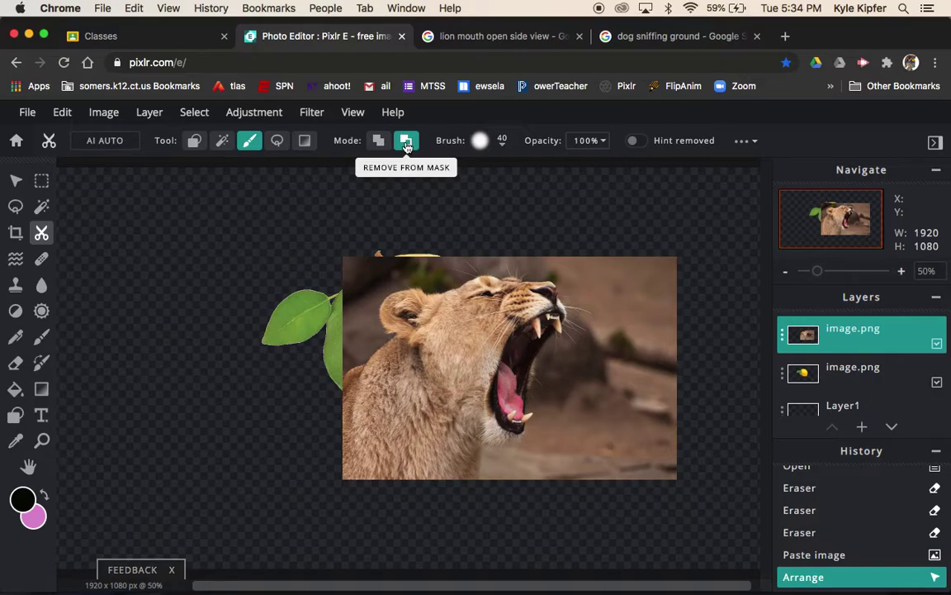
{"action": "left_click", "coordinate": [499, 148]}
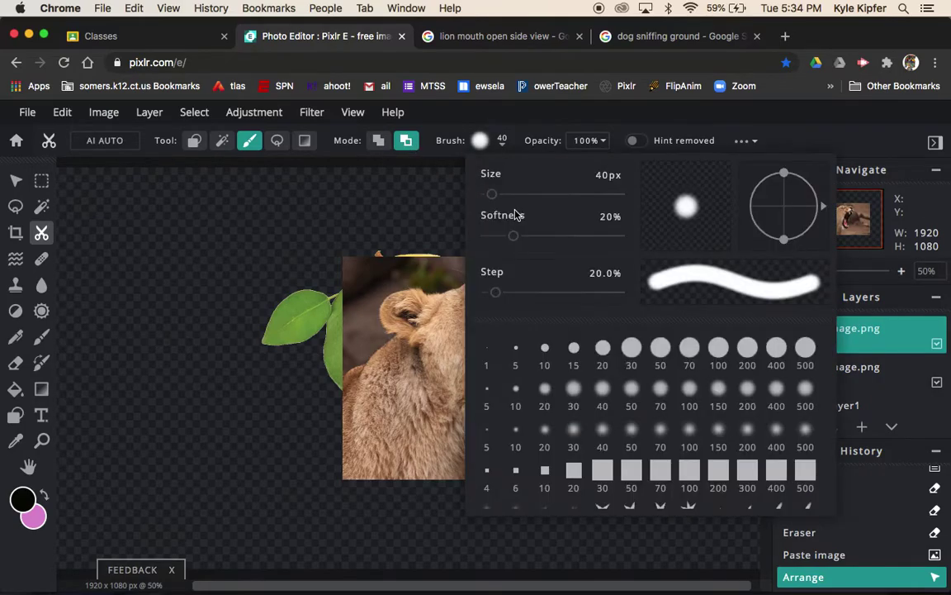
{"action": "mouse_move", "coordinate": [495, 201]}
{"action": "left_mouse_down"}
{"action": "mouse_move", "coordinate": [515, 199]}
{"action": "mouse_move", "coordinate": [508, 200]}
{"action": "left_mouse_up"}
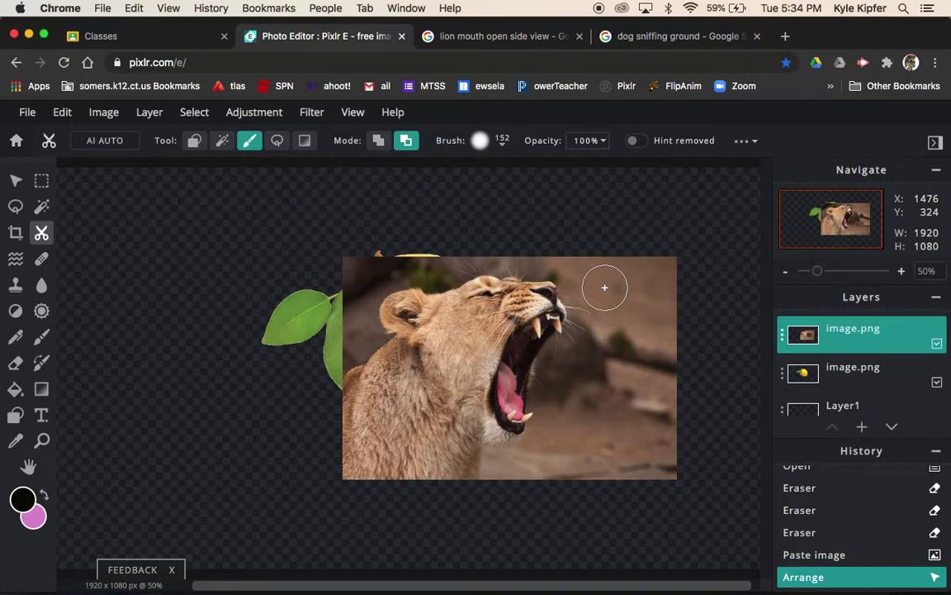
- Mask away the lion photo's background, muzzle surroundings and tan left side, leaving only the mouth
{"action": "mouse_move", "coordinate": [675, 267]}
{"action": "left_mouse_down"}
{"action": "mouse_move", "coordinate": [676, 315]}
{"action": "mouse_move", "coordinate": [625, 228]}
{"action": "mouse_move", "coordinate": [684, 333]}
{"action": "mouse_move", "coordinate": [621, 272]}
{"action": "mouse_move", "coordinate": [651, 334]}
{"action": "mouse_move", "coordinate": [595, 262]}
{"action": "mouse_move", "coordinate": [661, 442]}
{"action": "mouse_move", "coordinate": [660, 342]}
{"action": "mouse_move", "coordinate": [650, 525]}
{"action": "mouse_move", "coordinate": [653, 389]}
{"action": "mouse_move", "coordinate": [615, 497]}
{"action": "mouse_move", "coordinate": [606, 445]}
{"action": "mouse_move", "coordinate": [615, 303]}
{"action": "mouse_move", "coordinate": [577, 258]}
{"action": "mouse_move", "coordinate": [559, 252]}
{"action": "mouse_move", "coordinate": [589, 291]}
{"action": "mouse_move", "coordinate": [597, 334]}
{"action": "mouse_move", "coordinate": [570, 452]}
{"action": "mouse_move", "coordinate": [549, 480]}
{"action": "mouse_move", "coordinate": [498, 483]}
{"action": "mouse_move", "coordinate": [553, 430]}
{"action": "mouse_move", "coordinate": [562, 365]}
{"action": "mouse_move", "coordinate": [586, 338]}
{"action": "mouse_move", "coordinate": [584, 288]}
{"action": "left_mouse_up"}
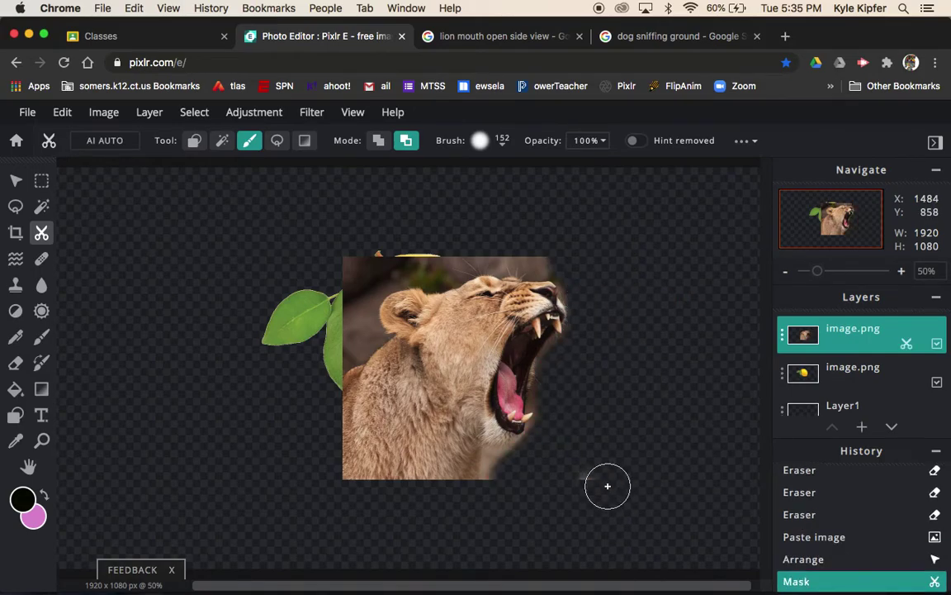
{"action": "mouse_move", "coordinate": [564, 506]}
{"action": "left_mouse_down"}
{"action": "mouse_move", "coordinate": [601, 516]}
{"action": "mouse_move", "coordinate": [535, 498]}
{"action": "left_mouse_up"}
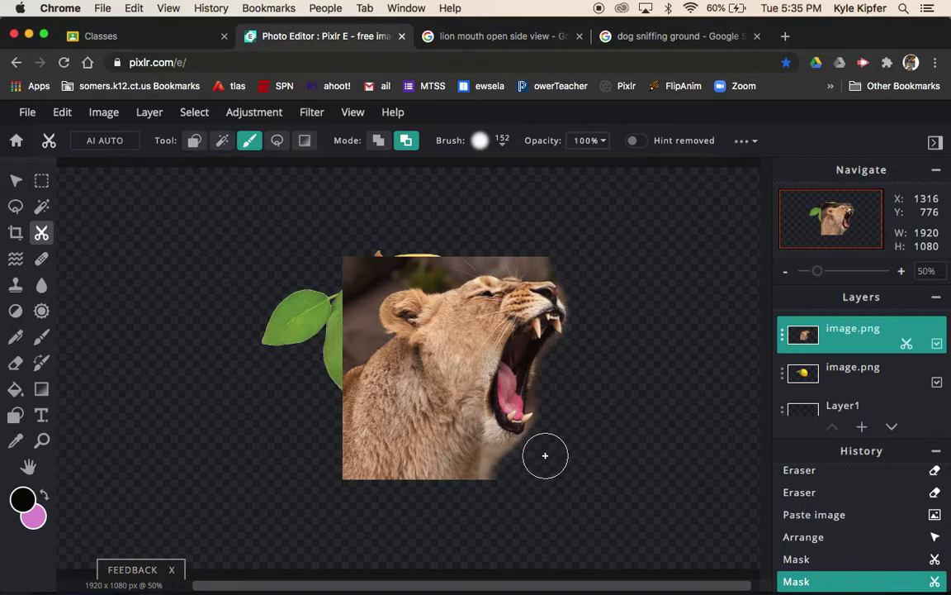
{"action": "mouse_move", "coordinate": [546, 453]}
{"action": "left_mouse_down"}
{"action": "mouse_move", "coordinate": [480, 443]}
{"action": "mouse_move", "coordinate": [462, 378]}
{"action": "mouse_move", "coordinate": [474, 336]}
{"action": "mouse_move", "coordinate": [505, 300]}
{"action": "mouse_move", "coordinate": [562, 287]}
{"action": "mouse_move", "coordinate": [588, 307]}
{"action": "mouse_move", "coordinate": [550, 263]}
{"action": "mouse_move", "coordinate": [506, 260]}
{"action": "mouse_move", "coordinate": [492, 269]}
{"action": "mouse_move", "coordinate": [466, 304]}
{"action": "mouse_move", "coordinate": [448, 360]}
{"action": "mouse_move", "coordinate": [449, 442]}
{"action": "mouse_move", "coordinate": [487, 470]}
{"action": "mouse_move", "coordinate": [542, 480]}
{"action": "mouse_move", "coordinate": [401, 441]}
{"action": "mouse_move", "coordinate": [426, 420]}
{"action": "mouse_move", "coordinate": [423, 348]}
{"action": "left_mouse_up"}
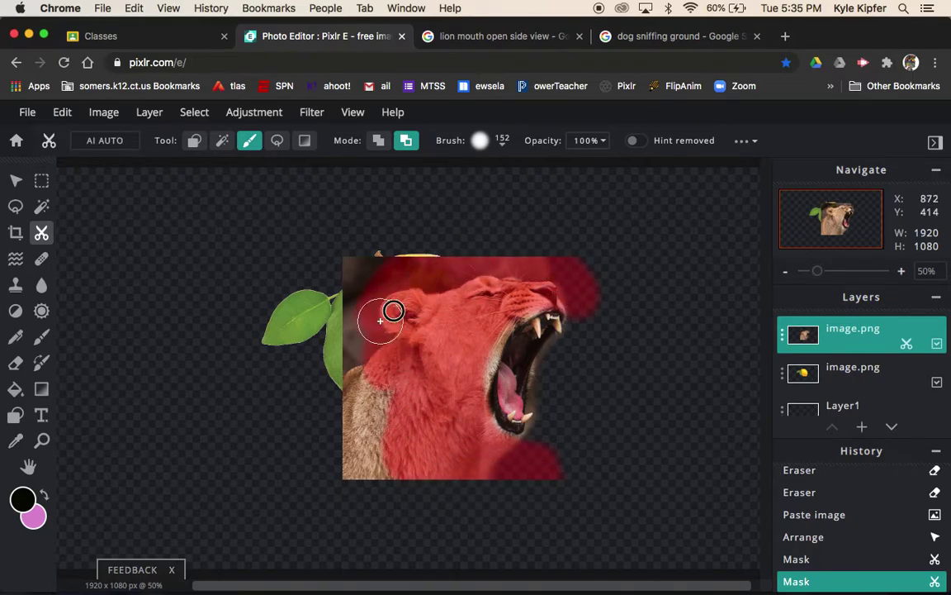
{"action": "mouse_move", "coordinate": [393, 310]}
{"action": "left_mouse_down"}
{"action": "mouse_move", "coordinate": [329, 324]}
{"action": "mouse_move", "coordinate": [354, 336]}
{"action": "mouse_move", "coordinate": [367, 531]}
{"action": "left_mouse_up"}
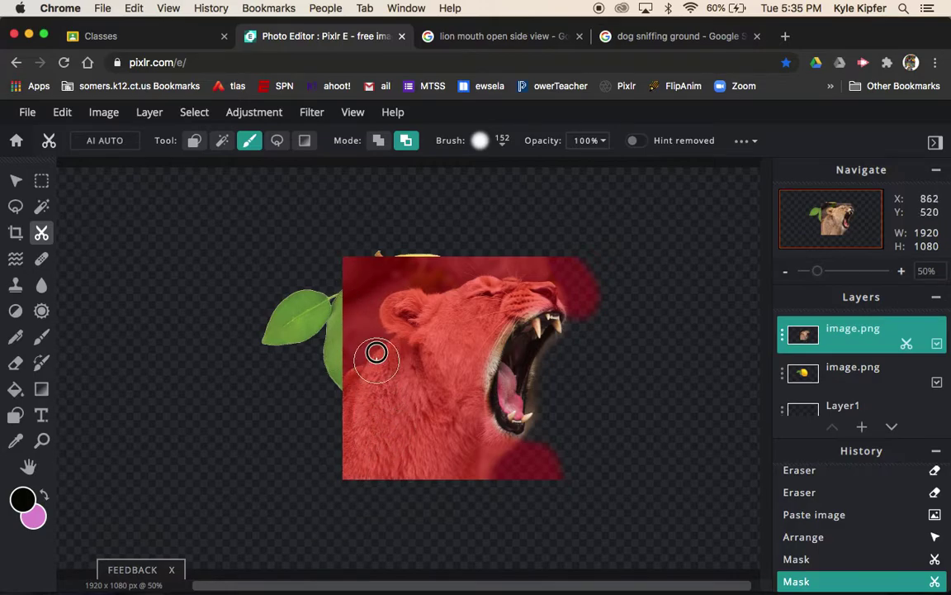
{"action": "mouse_move", "coordinate": [376, 353]}
{"action": "left_mouse_down"}
{"action": "mouse_move", "coordinate": [484, 479]}
{"action": "mouse_move", "coordinate": [537, 480]}
{"action": "left_mouse_up"}
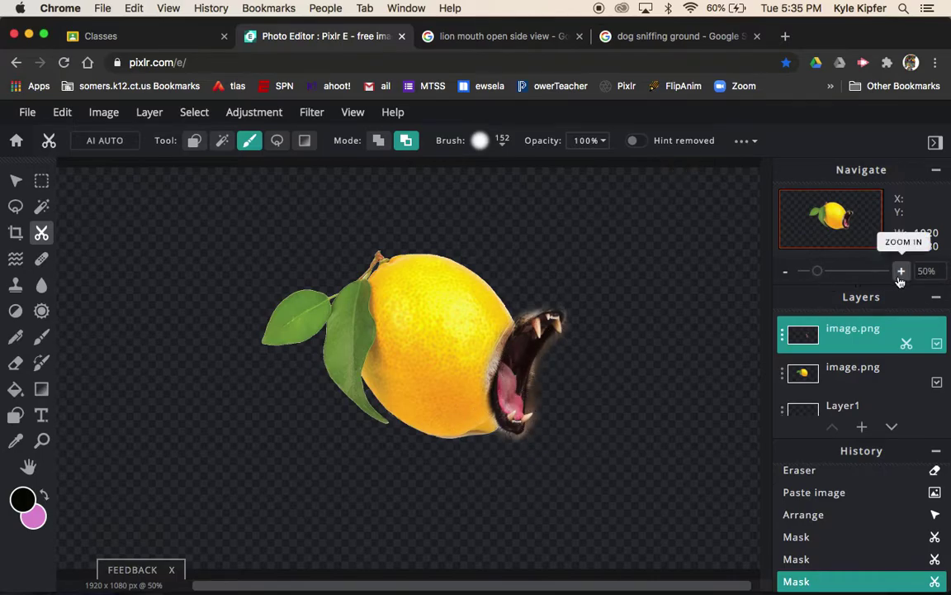
- Zoom in on the mouth's edge and dismiss the premium ad popup
{"action": "left_click", "coordinate": [41, 440]}
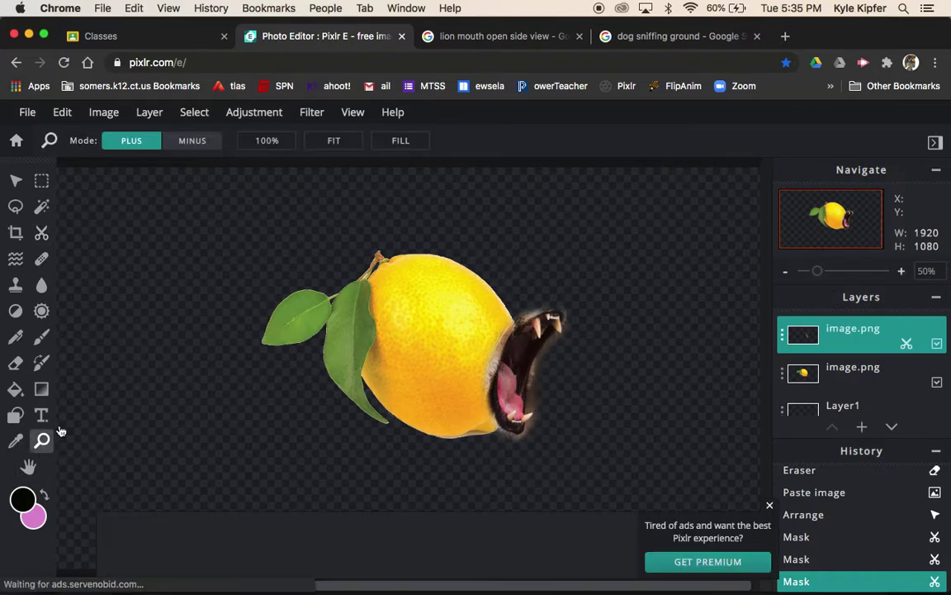
{"action": "left_click", "coordinate": [554, 386]}
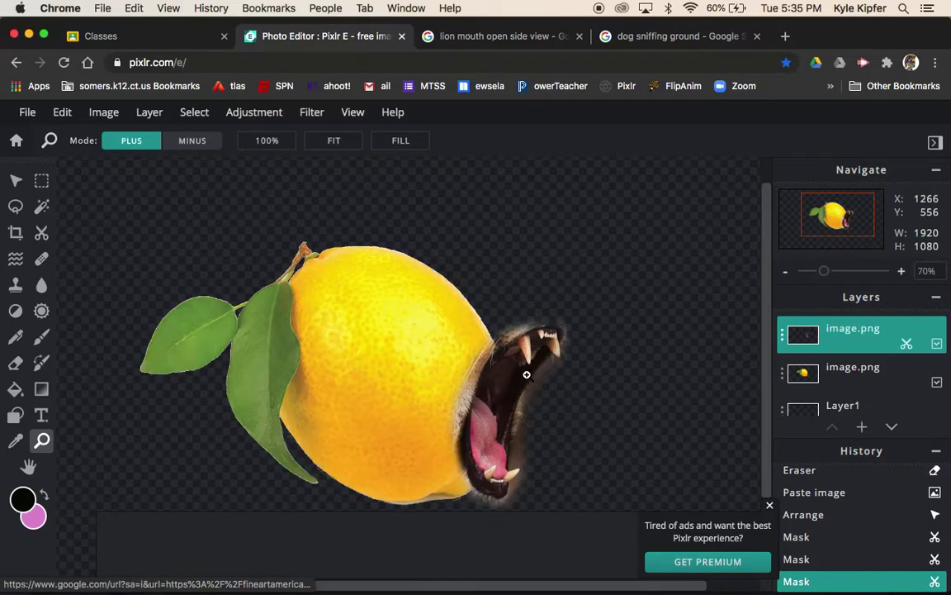
{"action": "scroll", "coordinate": [516, 407], "scroll_direction": "up", "scroll_amount": 3}
{"action": "scroll", "coordinate": [516, 406], "scroll_direction": "down", "scroll_amount": 6}
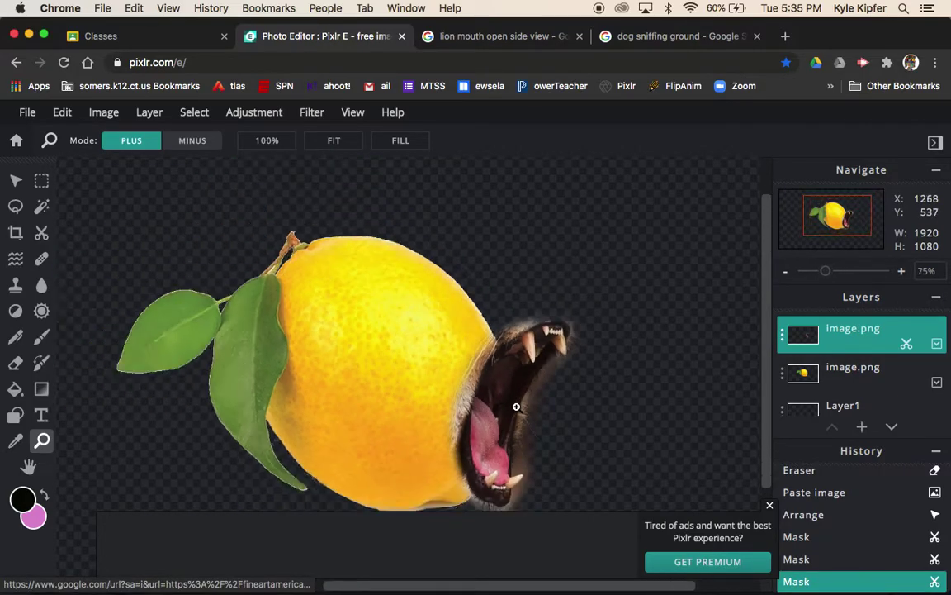
{"action": "scroll", "coordinate": [442, 367], "scroll_direction": "up", "scroll_amount": 2}
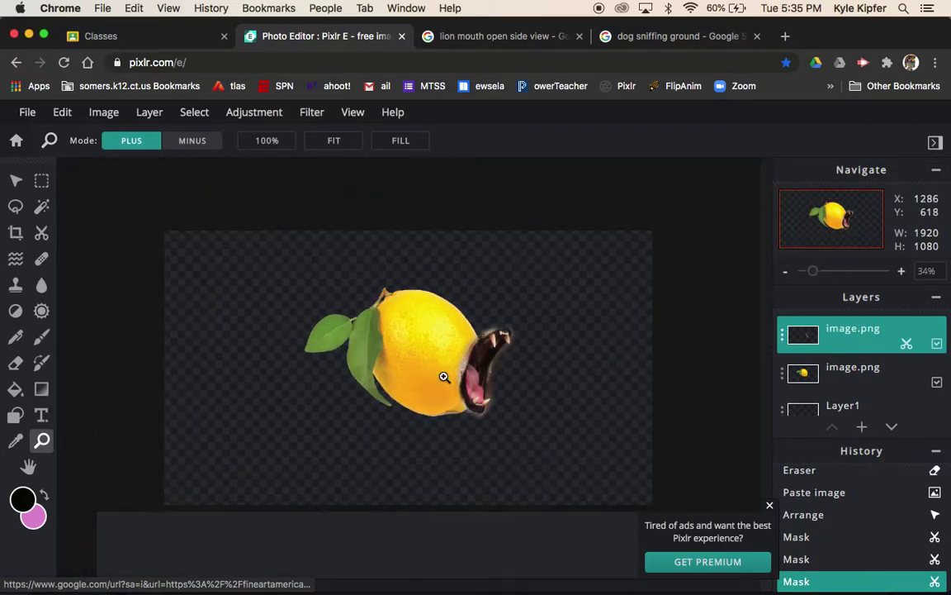
{"action": "scroll", "coordinate": [512, 384], "scroll_direction": "up", "scroll_amount": 4}
{"action": "left_click", "coordinate": [512, 389]}
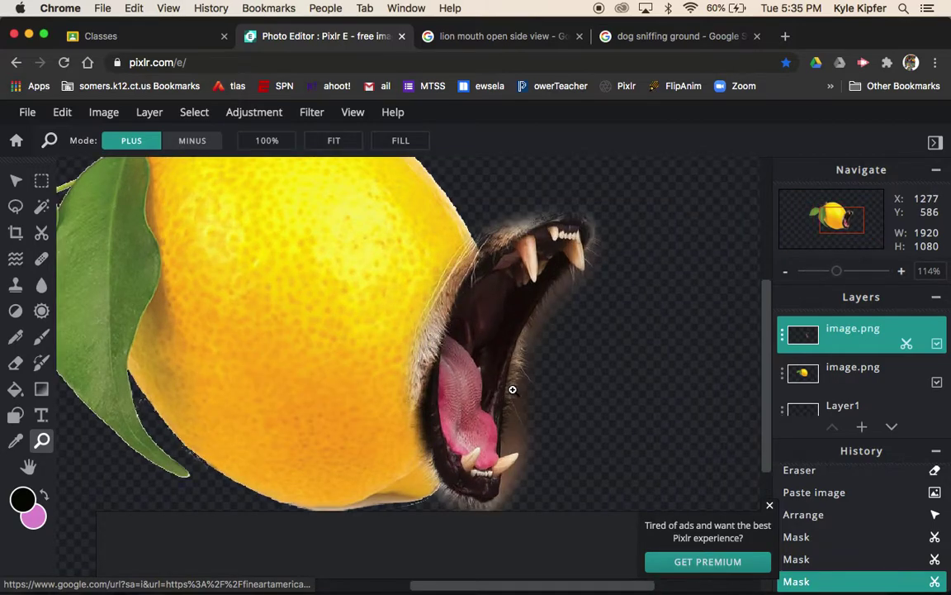
{"action": "left_click", "coordinate": [770, 505]}
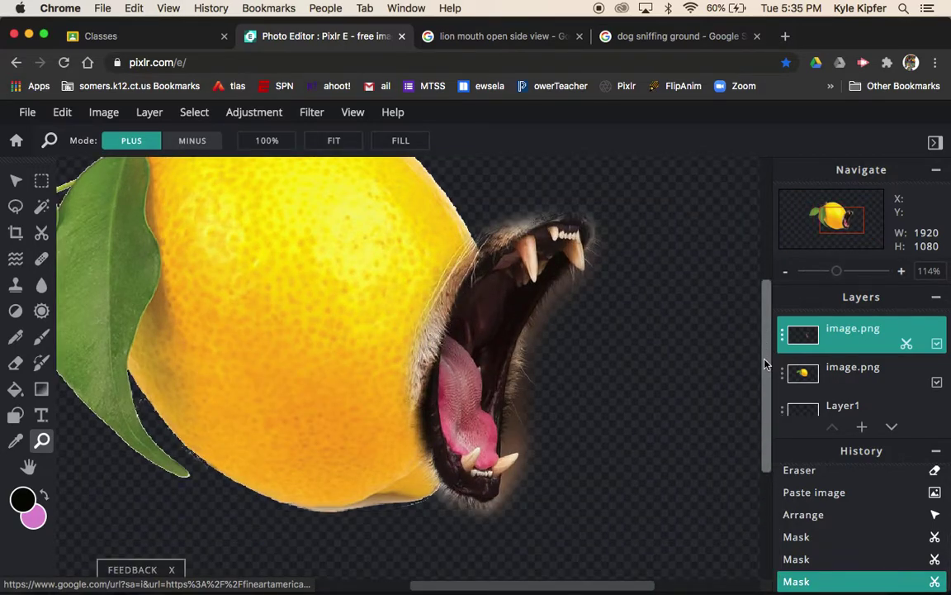
{"action": "scroll", "coordinate": [764, 366], "scroll_direction": "down", "scroll_amount": 1}
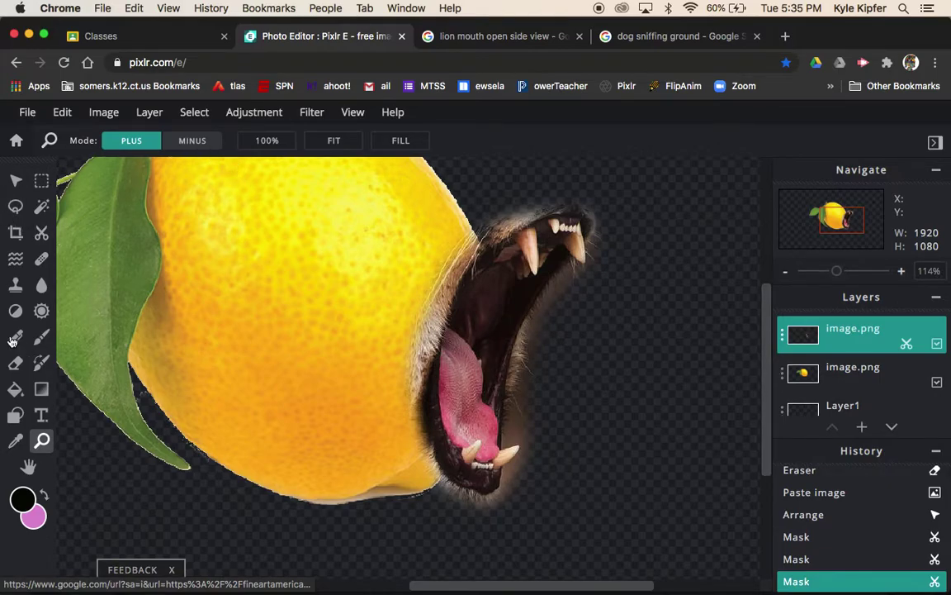
{"action": "left_click", "coordinate": [42, 232]}
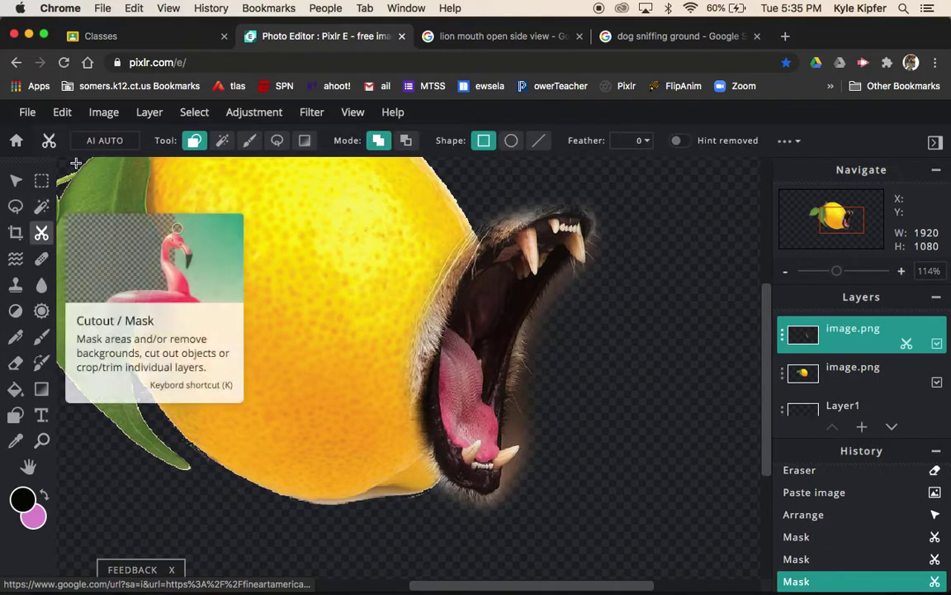
- Undo two stray fur patches painted on the lemon and switch the brush to Remove From Mask
{"action": "left_click", "coordinate": [250, 142]}
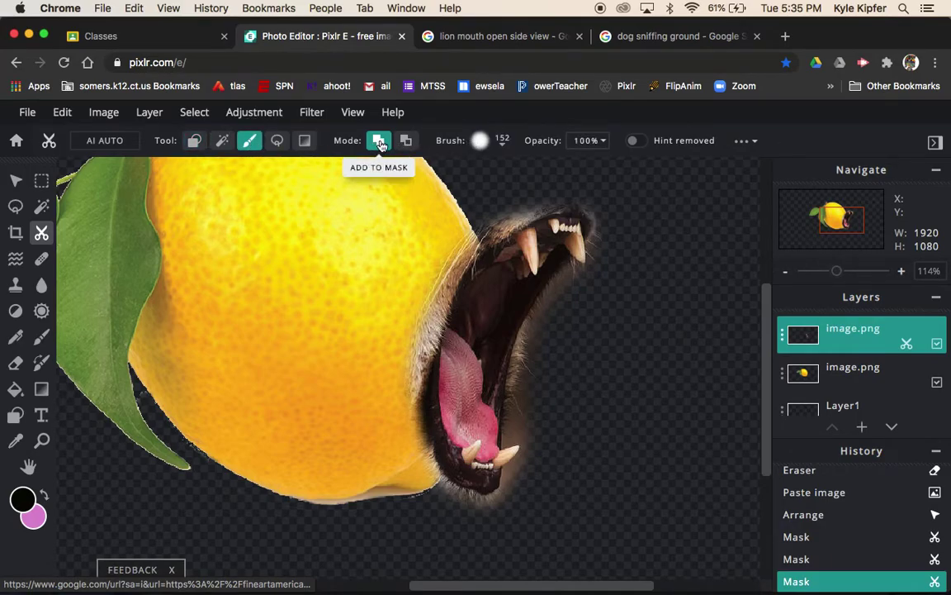
{"action": "left_click", "coordinate": [381, 282]}
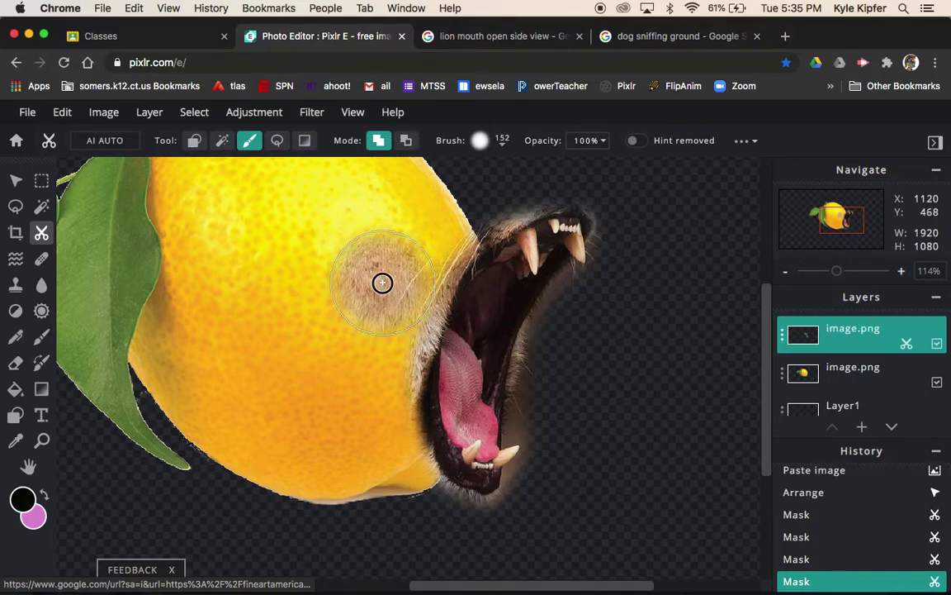
{"action": "left_click_drag", "start_coordinate": [382, 282], "coordinate": [375, 372]}
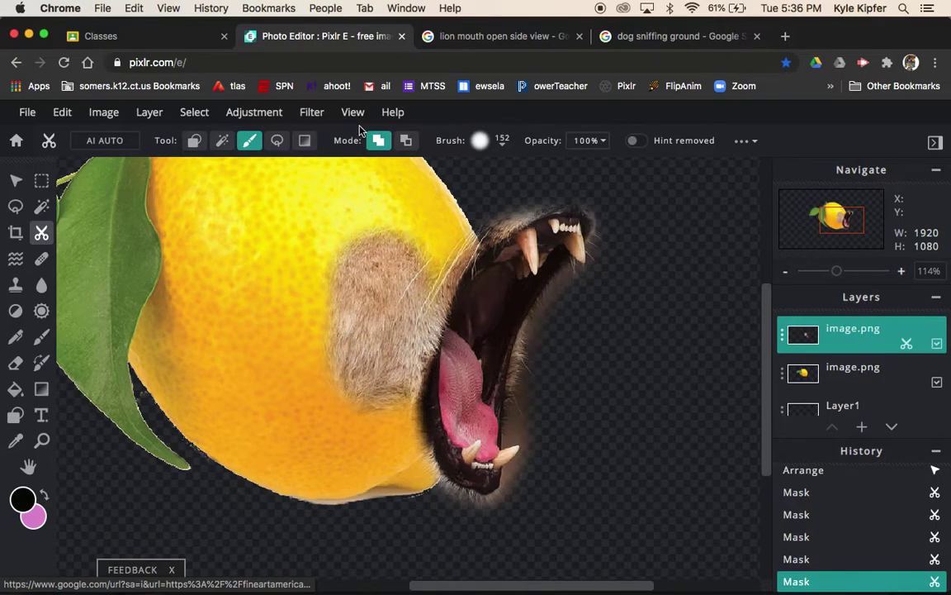
{"action": "key", "text": "super+z"}
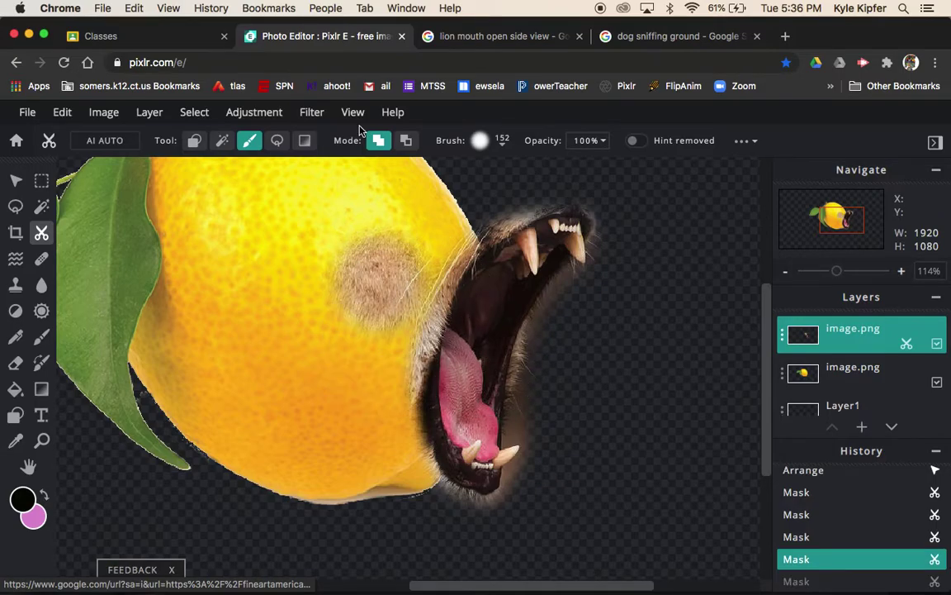
{"action": "key", "text": "super+z"}
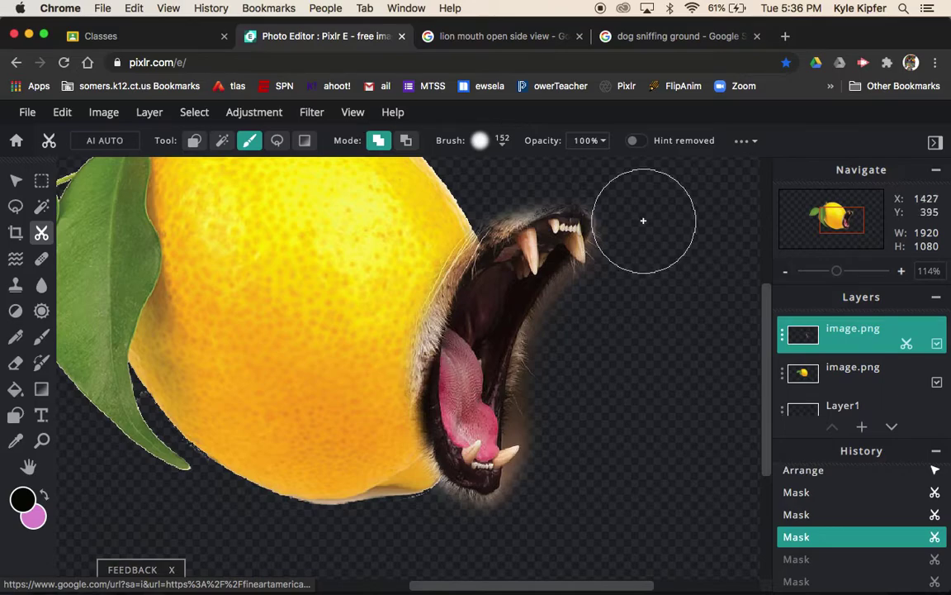
{"action": "left_click", "coordinate": [407, 142]}
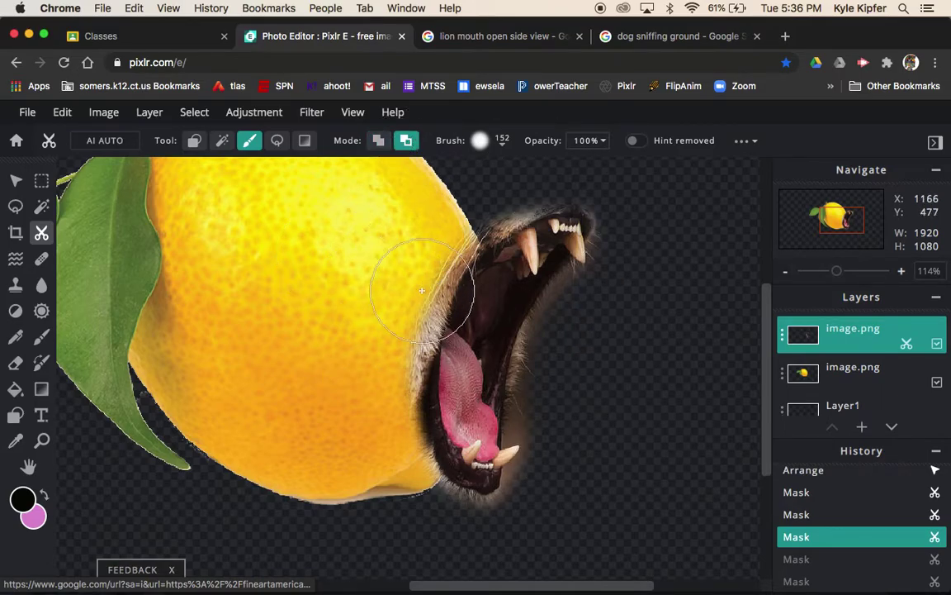
{"action": "left_click", "coordinate": [508, 152]}
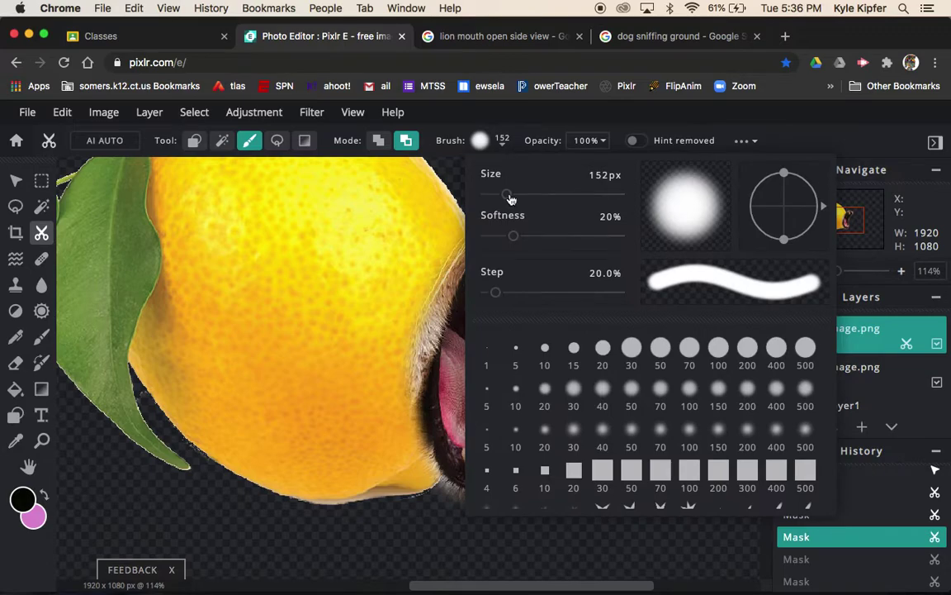
- Shrink the mask brush to 47px and erase the fur along the mouth's edge
{"action": "left_click_drag", "start_coordinate": [509, 196], "coordinate": [493, 194]}
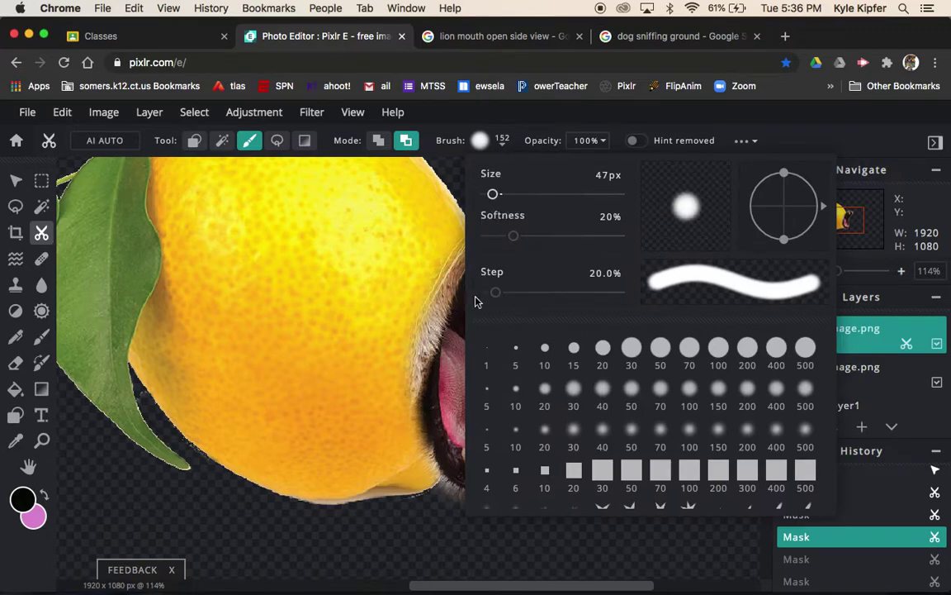
{"action": "mouse_move", "coordinate": [453, 255]}
{"action": "left_mouse_down"}
{"action": "mouse_move", "coordinate": [412, 388]}
{"action": "mouse_move", "coordinate": [418, 435]}
{"action": "mouse_move", "coordinate": [449, 492]}
{"action": "mouse_move", "coordinate": [502, 501]}
{"action": "mouse_move", "coordinate": [519, 493]}
{"action": "mouse_move", "coordinate": [515, 477]}
{"action": "mouse_move", "coordinate": [538, 439]}
{"action": "mouse_move", "coordinate": [518, 427]}
{"action": "mouse_move", "coordinate": [536, 339]}
{"action": "mouse_move", "coordinate": [564, 292]}
{"action": "mouse_move", "coordinate": [597, 275]}
{"action": "mouse_move", "coordinate": [608, 214]}
{"action": "mouse_move", "coordinate": [585, 195]}
{"action": "mouse_move", "coordinate": [555, 195]}
{"action": "mouse_move", "coordinate": [458, 250]}
{"action": "left_mouse_up"}
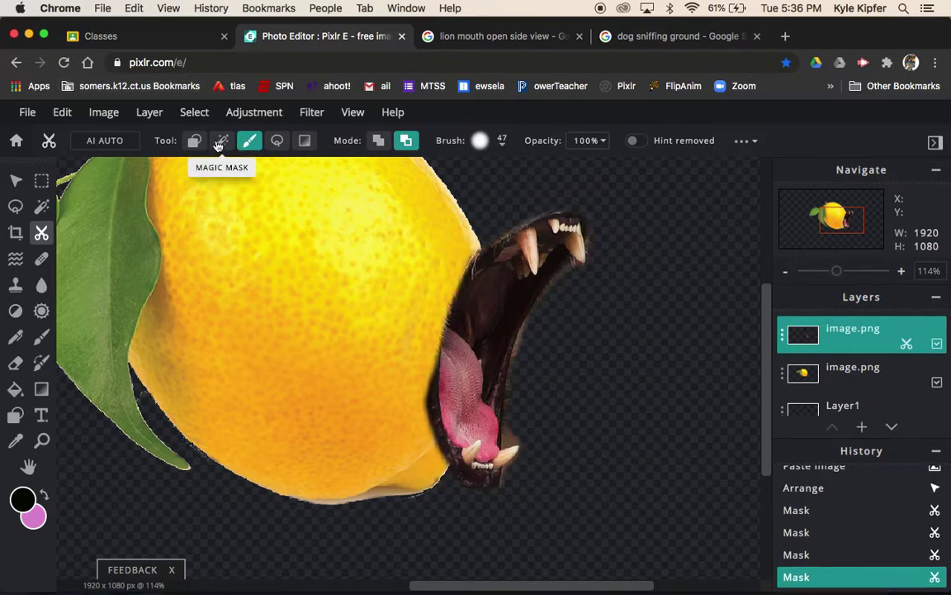
- Remove a similar-coloured region automatically, then brush away stray background beside the lion's jaw
{"action": "left_click", "coordinate": [223, 142]}
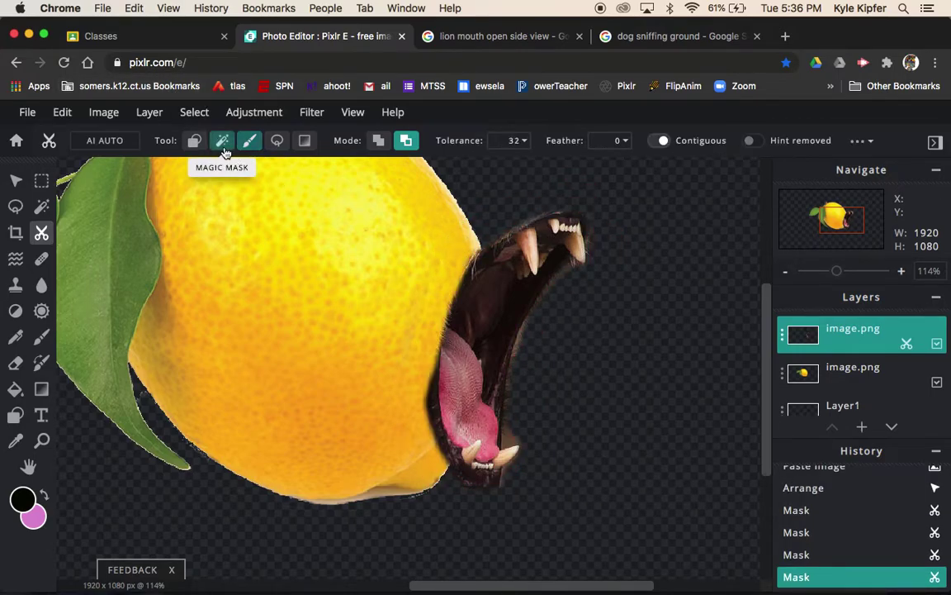
{"action": "left_click", "coordinate": [509, 440]}
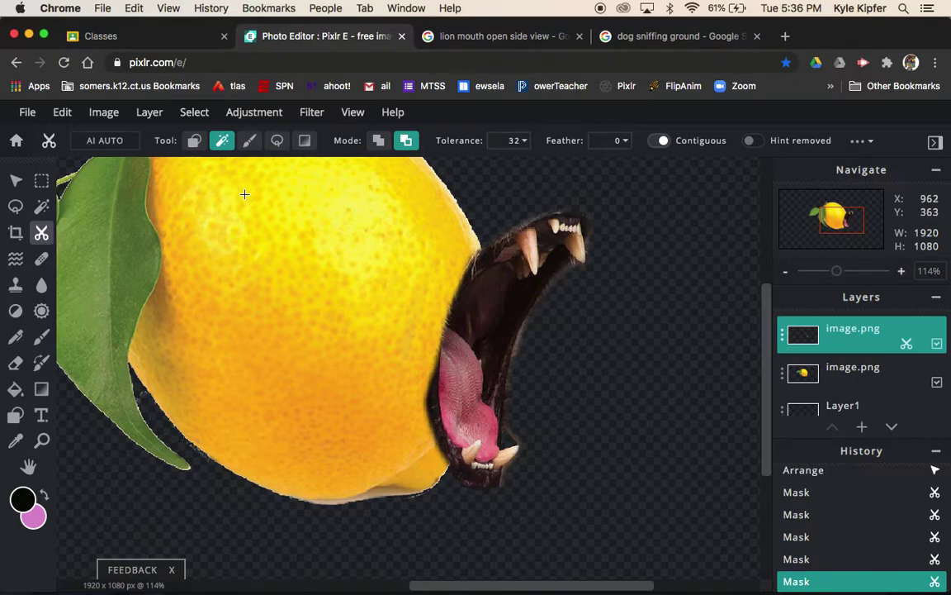
{"action": "left_click", "coordinate": [250, 142]}
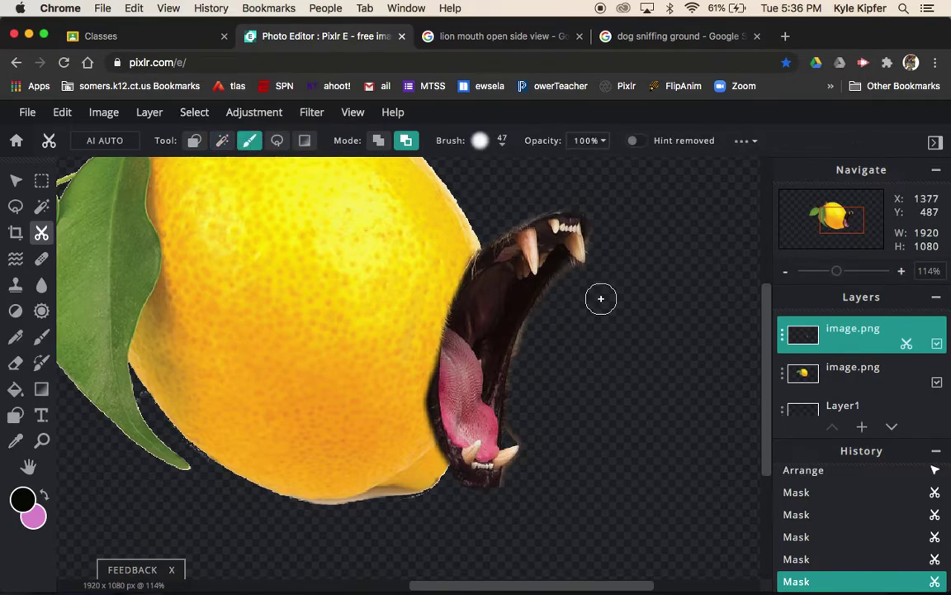
{"action": "left_click", "coordinate": [517, 424]}
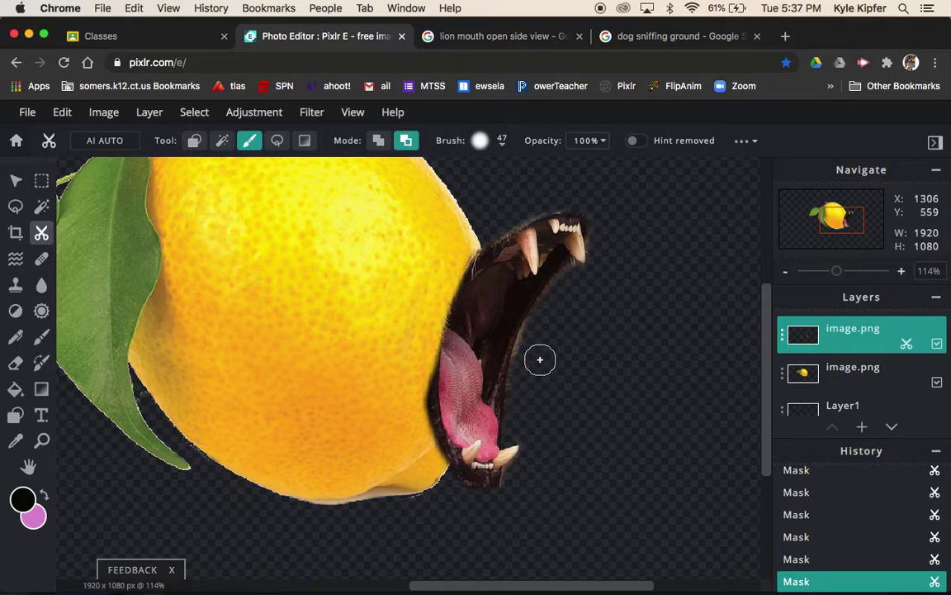
{"action": "mouse_move", "coordinate": [514, 337]}
{"action": "left_mouse_down"}
{"action": "mouse_move", "coordinate": [586, 312]}
{"action": "mouse_move", "coordinate": [603, 285]}
{"action": "left_mouse_up"}
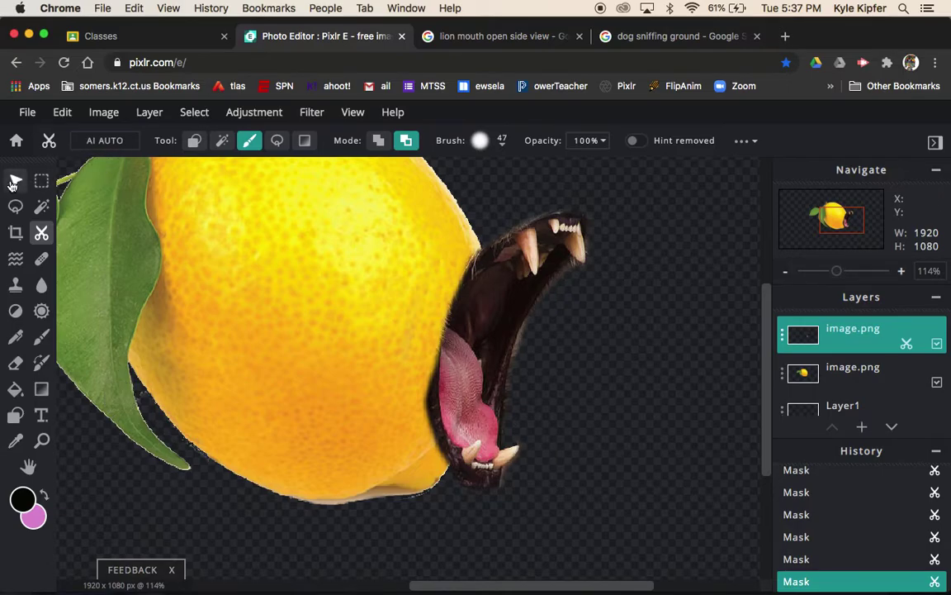
- Zoom out to see the whole lemon and tidy the tongue's left edge
{"action": "left_click", "coordinate": [786, 275]}
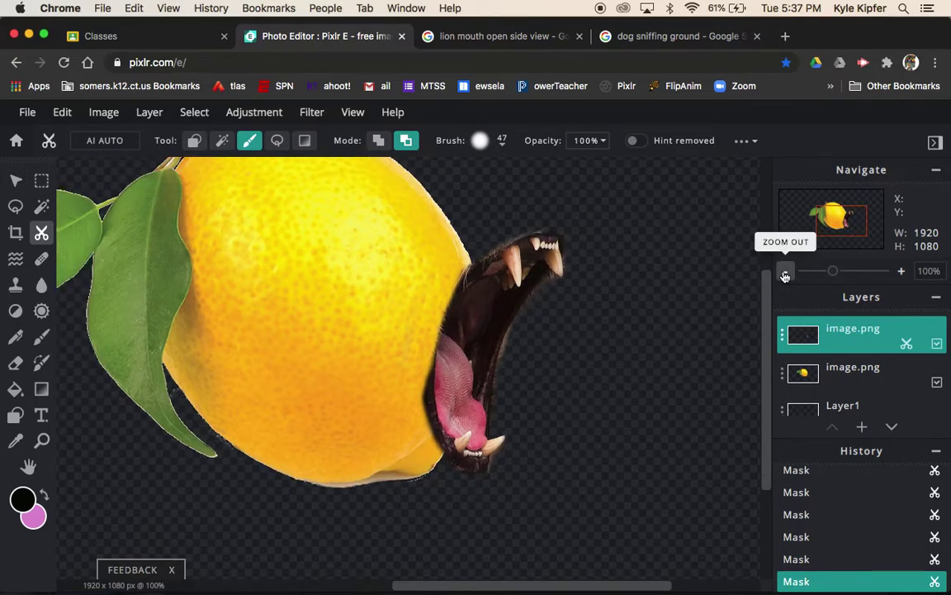
{"action": "left_click", "coordinate": [786, 275]}
{"action": "left_click", "coordinate": [785, 275]}
{"action": "left_click", "coordinate": [785, 275]}
{"action": "left_click", "coordinate": [785, 275]}
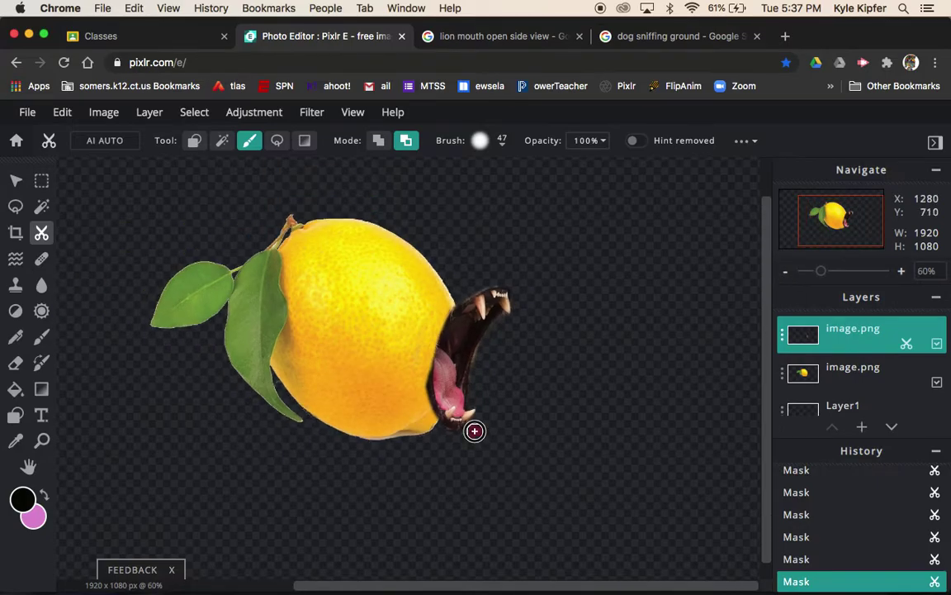
{"action": "left_click_drag", "start_coordinate": [475, 431], "coordinate": [468, 439]}
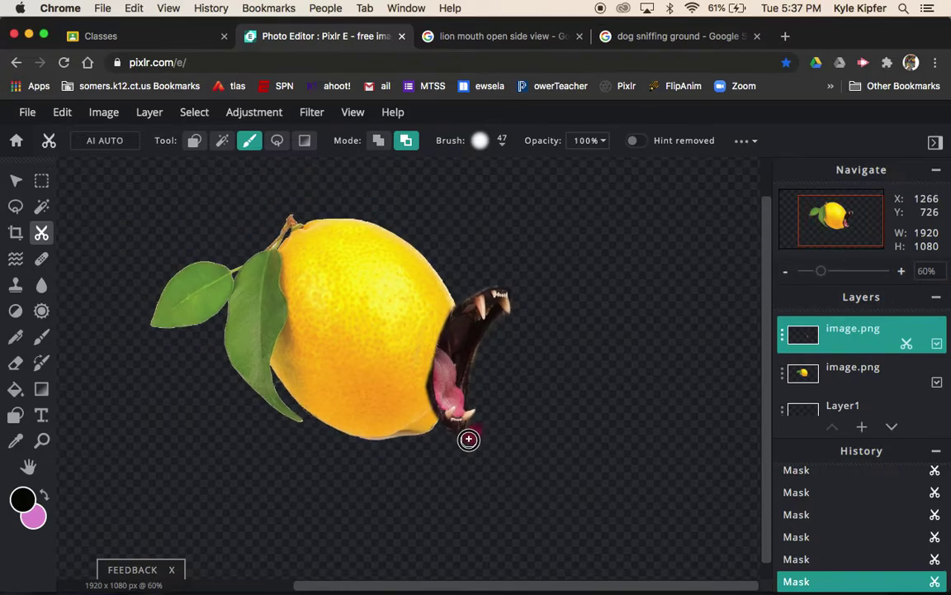
- Move the mouth onto the lemon's right side and rotate it to follow the curve
{"action": "left_click", "coordinate": [15, 180]}
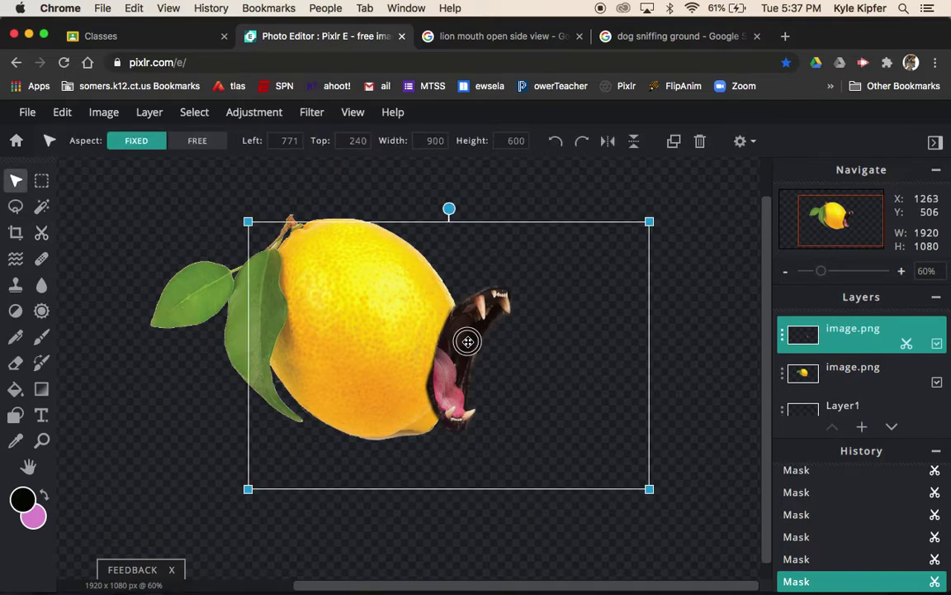
{"action": "left_click_drag", "start_coordinate": [467, 341], "coordinate": [407, 335]}
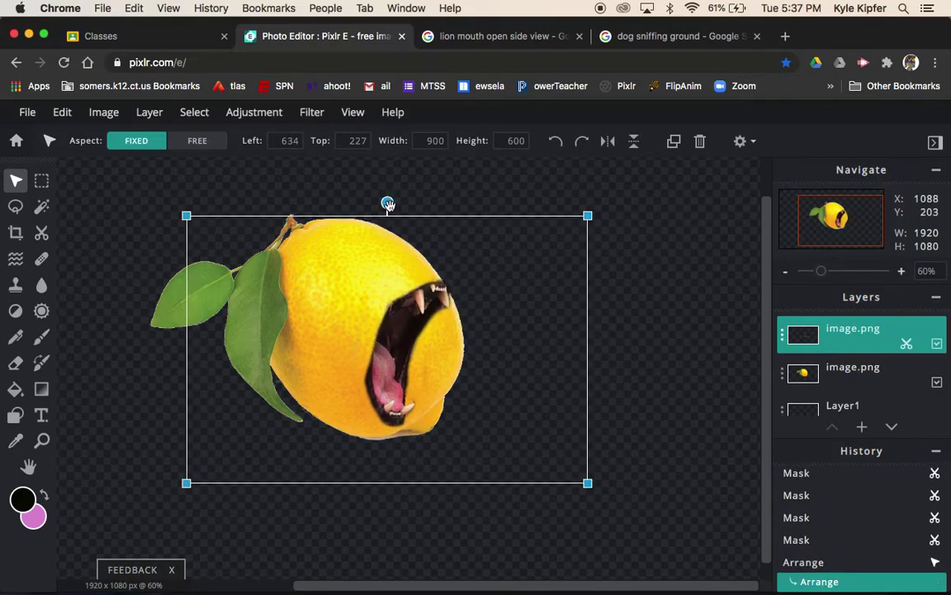
{"action": "left_click_drag", "start_coordinate": [388, 204], "coordinate": [330, 199]}
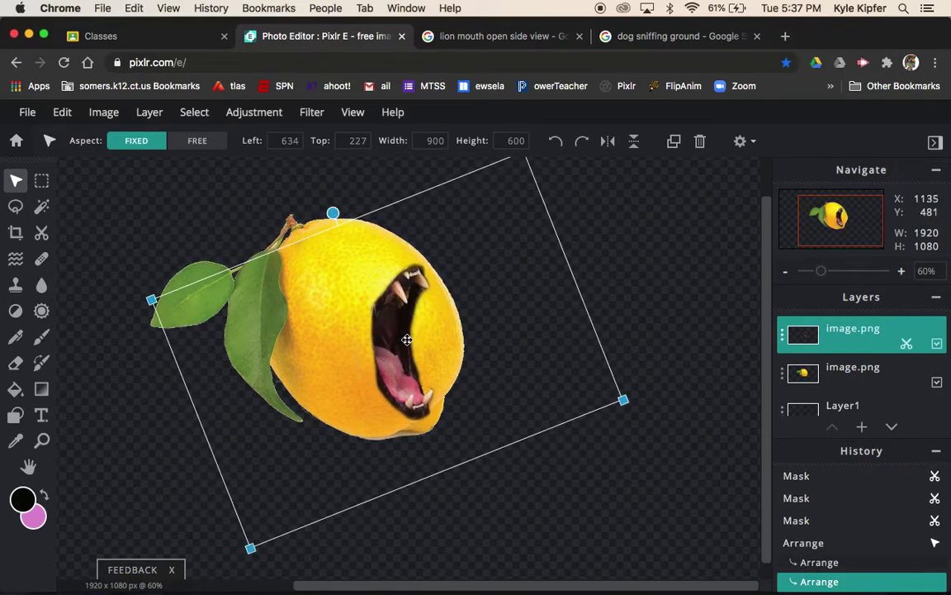
{"action": "mouse_move", "coordinate": [397, 354]}
{"action": "left_mouse_down"}
{"action": "mouse_move", "coordinate": [404, 342]}
{"action": "mouse_move", "coordinate": [412, 347]}
{"action": "left_mouse_up"}
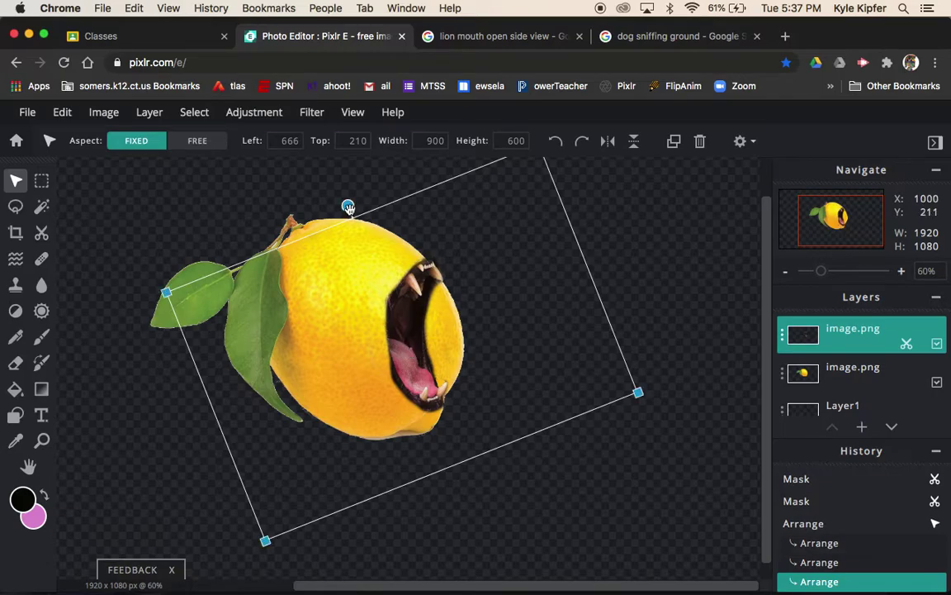
{"action": "left_click_drag", "start_coordinate": [347, 207], "coordinate": [344, 207]}
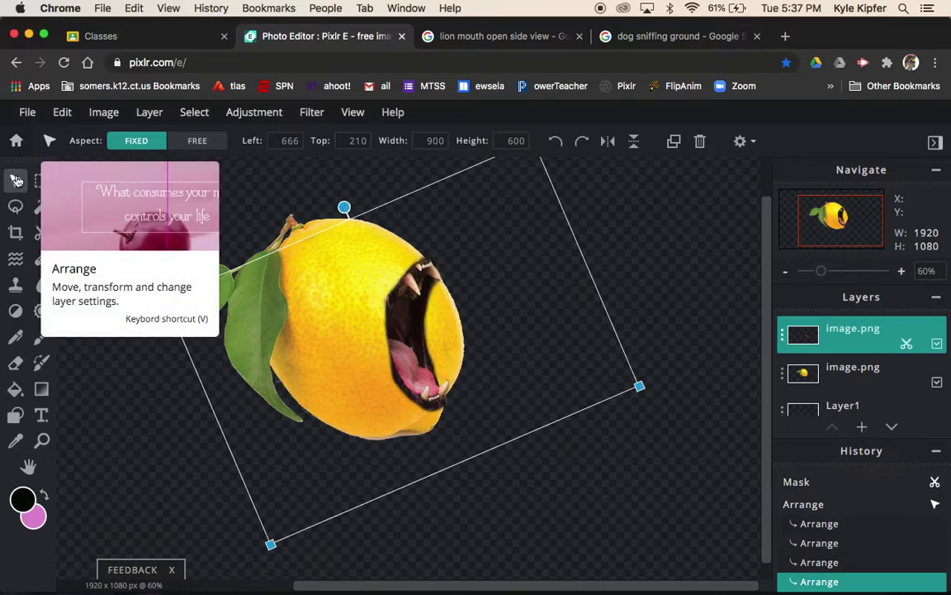
{"action": "left_click", "coordinate": [219, 209]}
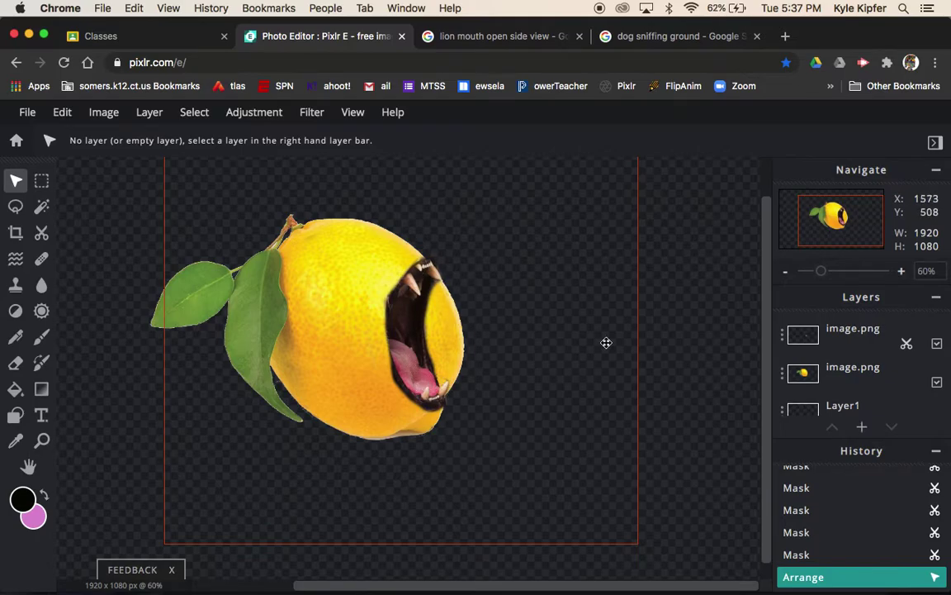
- On the lemon layer, erase the peel over the mouth's right side with a ~153px eraser
{"action": "left_click", "coordinate": [859, 375]}
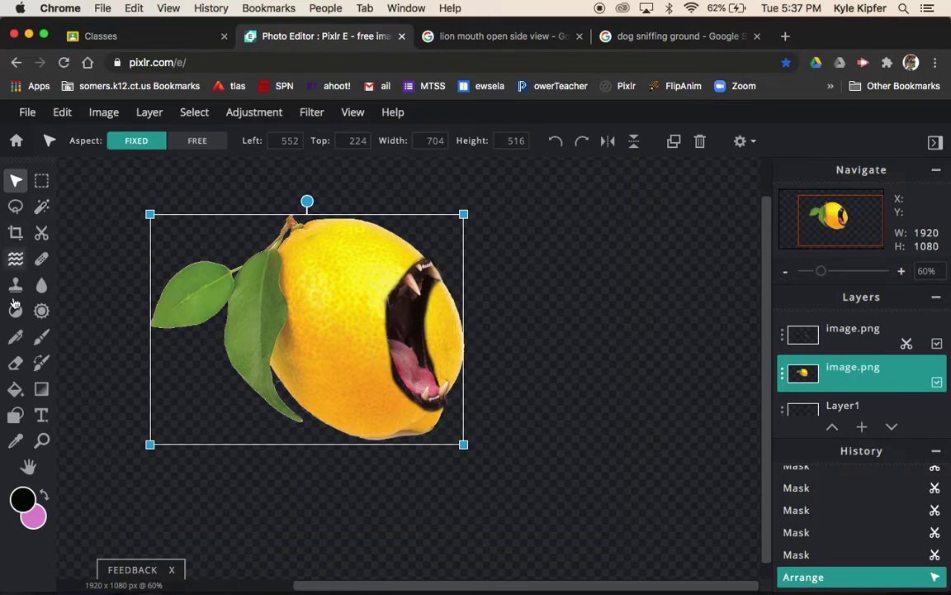
{"action": "left_click", "coordinate": [16, 364]}
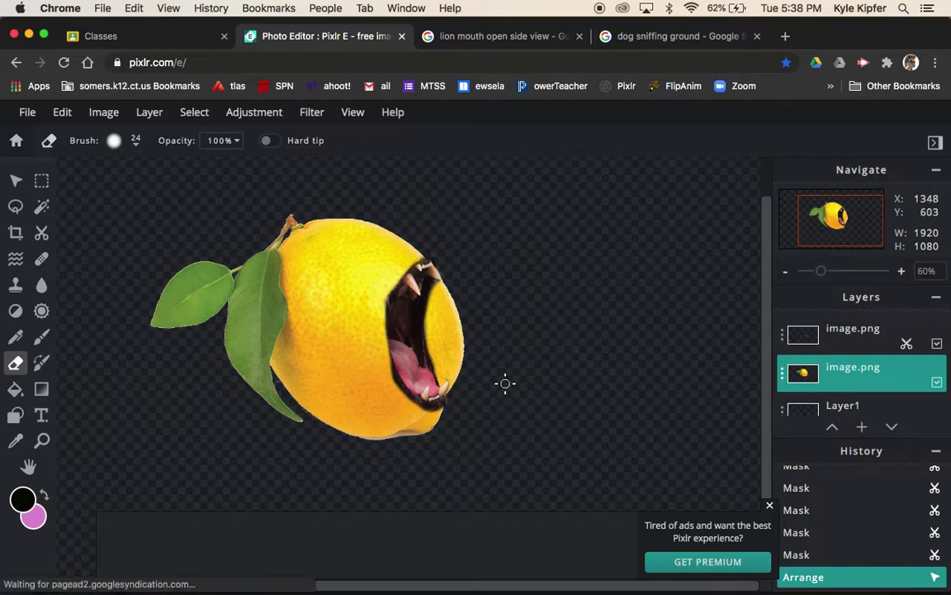
{"action": "left_click", "coordinate": [133, 144]}
{"action": "left_click", "coordinate": [134, 144]}
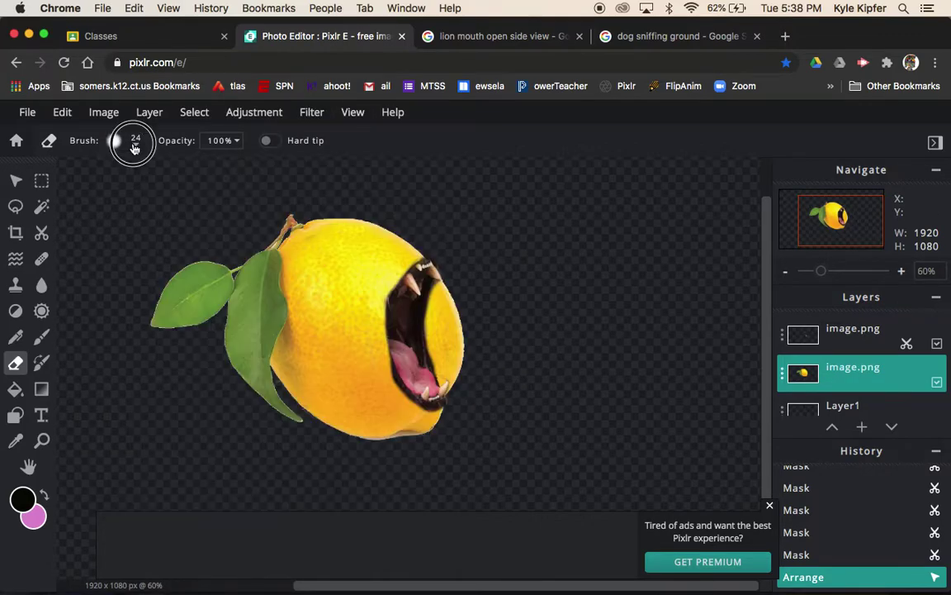
{"action": "left_click", "coordinate": [135, 146]}
{"action": "left_click_drag", "start_coordinate": [125, 194], "coordinate": [141, 194]}
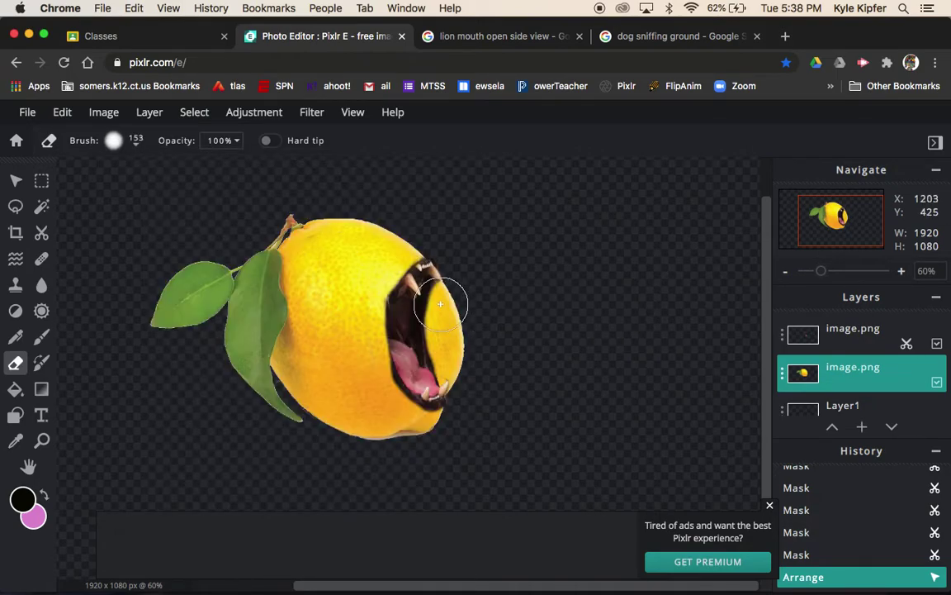
{"action": "mouse_move", "coordinate": [452, 288]}
{"action": "left_mouse_down"}
{"action": "mouse_move", "coordinate": [434, 323]}
{"action": "mouse_move", "coordinate": [451, 370]}
{"action": "mouse_move", "coordinate": [459, 325]}
{"action": "mouse_move", "coordinate": [430, 348]}
{"action": "mouse_move", "coordinate": [441, 368]}
{"action": "mouse_move", "coordinate": [460, 373]}
{"action": "mouse_move", "coordinate": [445, 375]}
{"action": "mouse_move", "coordinate": [432, 358]}
{"action": "mouse_move", "coordinate": [427, 329]}
{"action": "mouse_move", "coordinate": [454, 279]}
{"action": "mouse_move", "coordinate": [432, 292]}
{"action": "mouse_move", "coordinate": [422, 341]}
{"action": "mouse_move", "coordinate": [447, 371]}
{"action": "mouse_move", "coordinate": [433, 355]}
{"action": "mouse_move", "coordinate": [444, 369]}
{"action": "mouse_move", "coordinate": [429, 370]}
{"action": "mouse_move", "coordinate": [423, 320]}
{"action": "mouse_move", "coordinate": [431, 294]}
{"action": "mouse_move", "coordinate": [444, 283]}
{"action": "mouse_move", "coordinate": [478, 297]}
{"action": "left_mouse_up"}
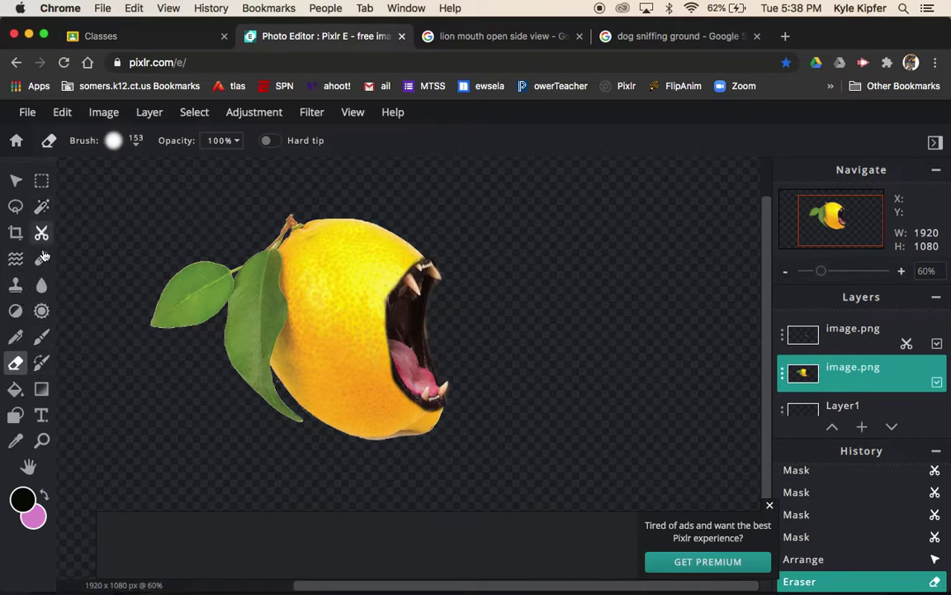
- Switch to Draw Mask and undo a mask stroke accidentally made on the lemon layer
{"action": "left_click", "coordinate": [42, 208]}
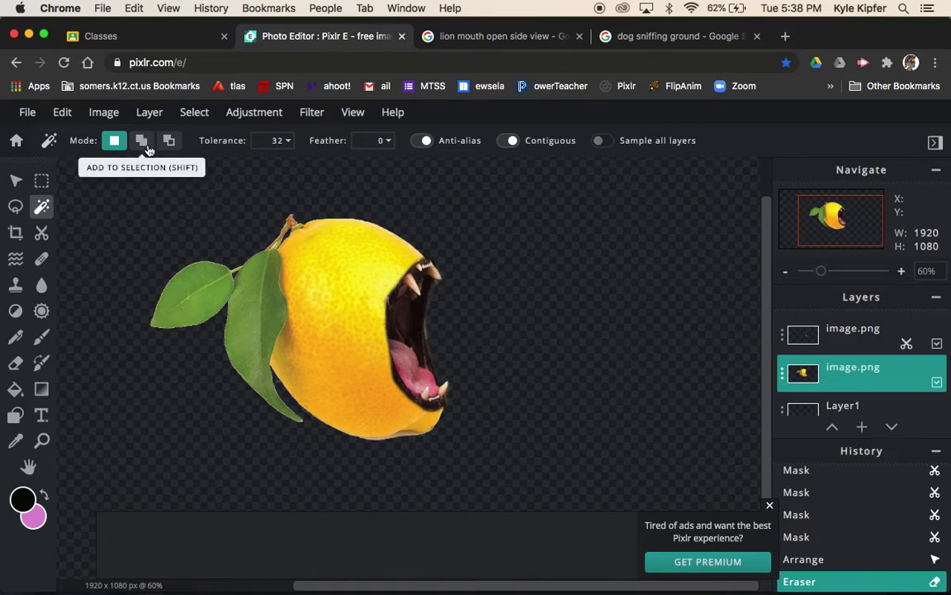
{"action": "left_click", "coordinate": [41, 232]}
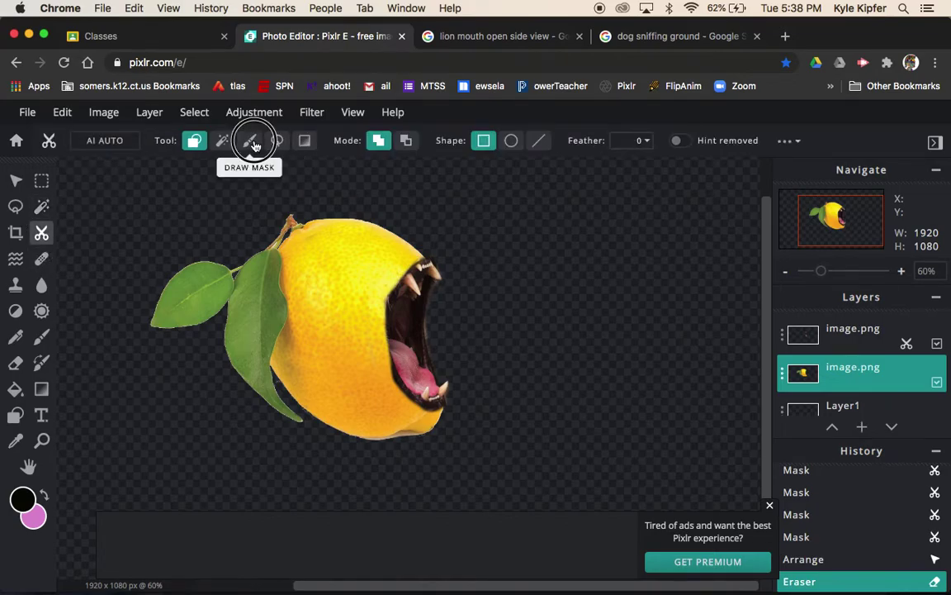
{"action": "left_click", "coordinate": [249, 140]}
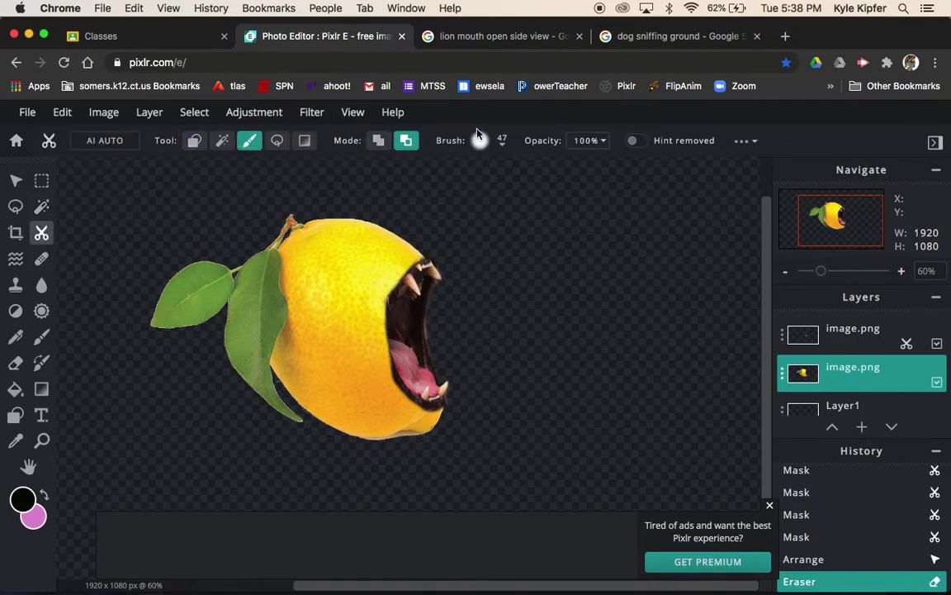
{"action": "left_click", "coordinate": [383, 285]}
{"action": "mouse_move", "coordinate": [383, 285]}
{"action": "left_mouse_down"}
{"action": "mouse_move", "coordinate": [377, 304]}
{"action": "mouse_move", "coordinate": [388, 279]}
{"action": "left_mouse_up"}
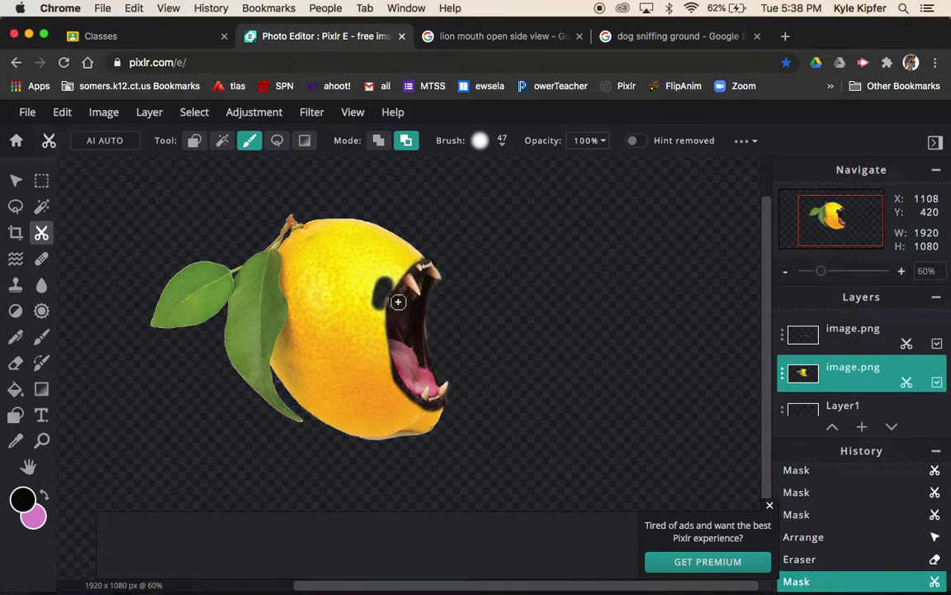
{"action": "key", "text": "super+z"}
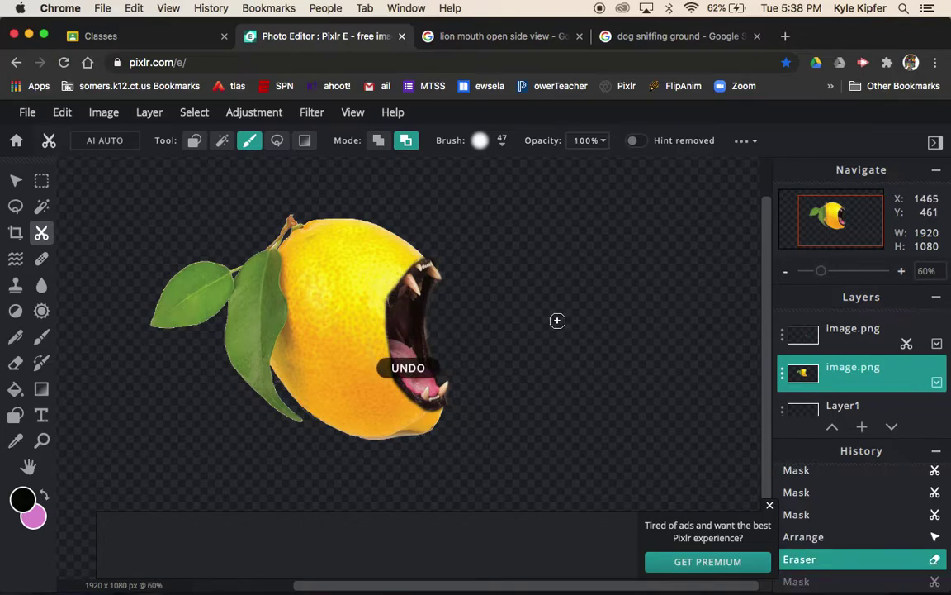
- On the mouth layer, blend its left and lower edges into the lemon and dismiss the ad
{"action": "left_click", "coordinate": [836, 341]}
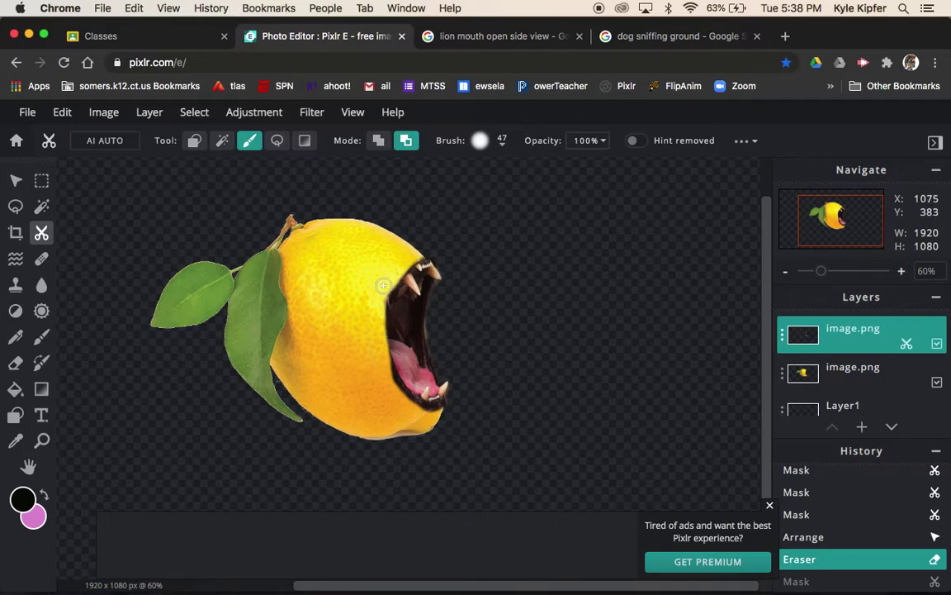
{"action": "left_click_drag", "start_coordinate": [383, 286], "coordinate": [375, 327]}
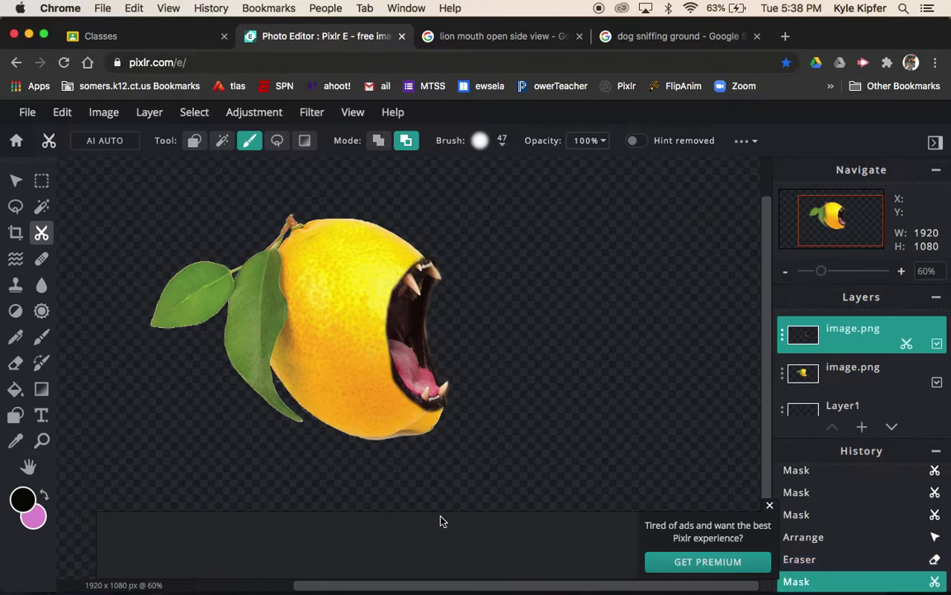
{"action": "mouse_move", "coordinate": [383, 377]}
{"action": "left_mouse_down"}
{"action": "mouse_move", "coordinate": [393, 391]}
{"action": "mouse_move", "coordinate": [388, 382]}
{"action": "left_mouse_up"}
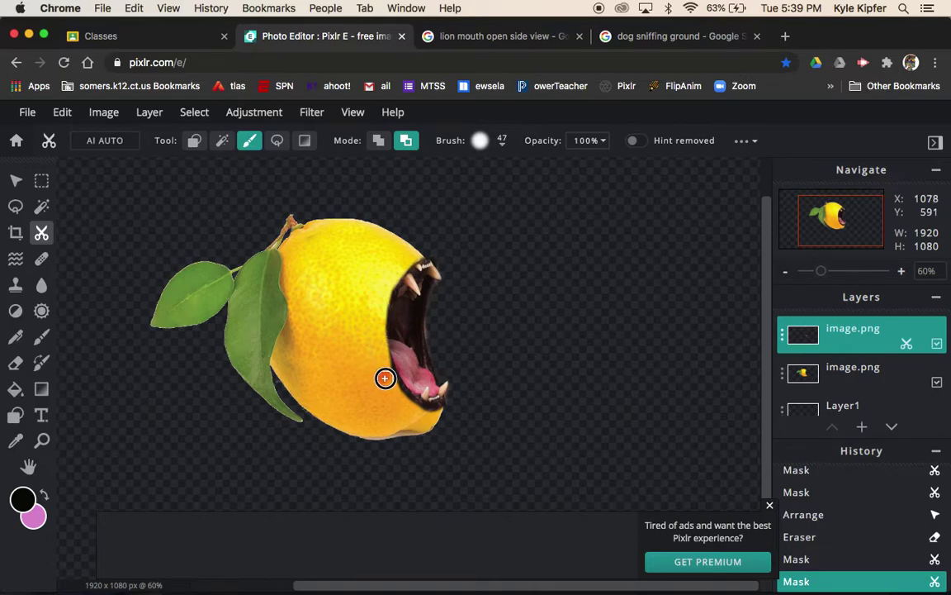
{"action": "left_click_drag", "start_coordinate": [384, 377], "coordinate": [388, 382]}
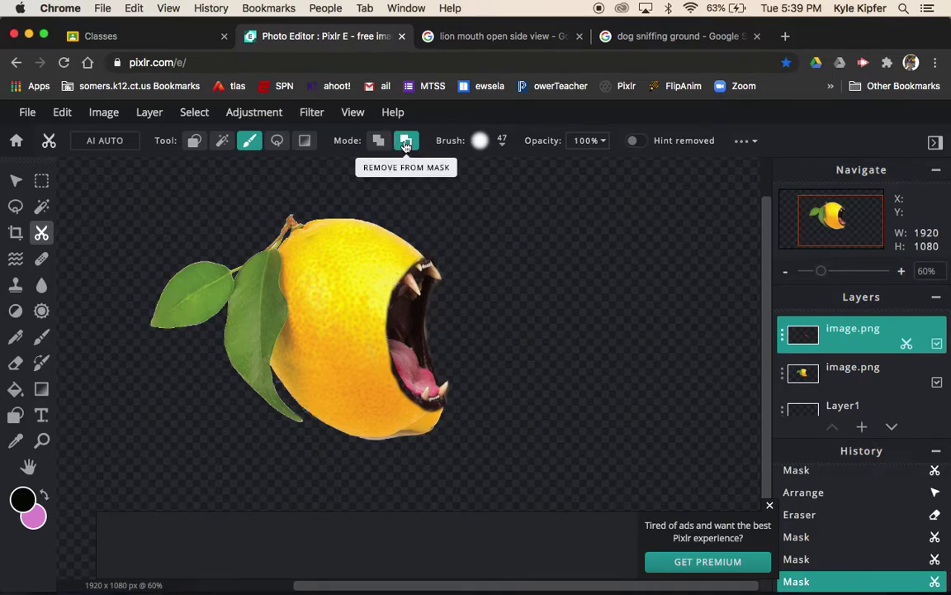
{"action": "left_click", "coordinate": [769, 505]}
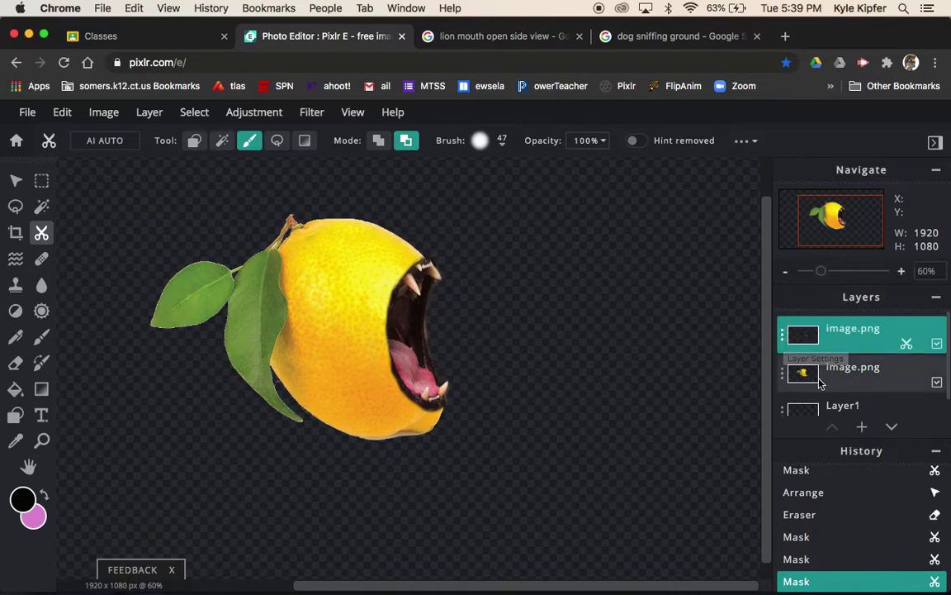
{"action": "left_click", "coordinate": [781, 339]}
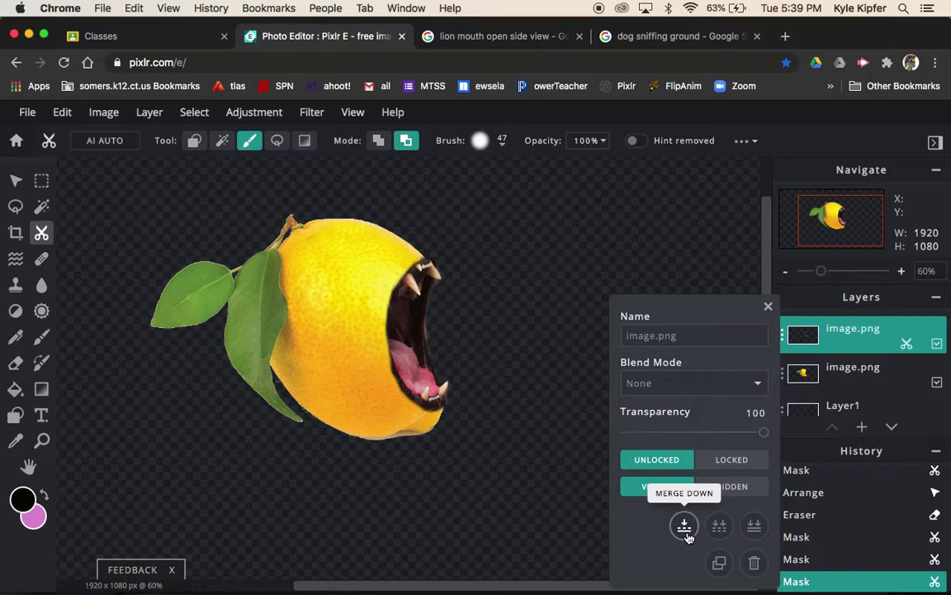
- Merge the mouth down into the lemon layer and move the monster to the canvas's lower left
{"action": "left_click", "coordinate": [685, 526]}
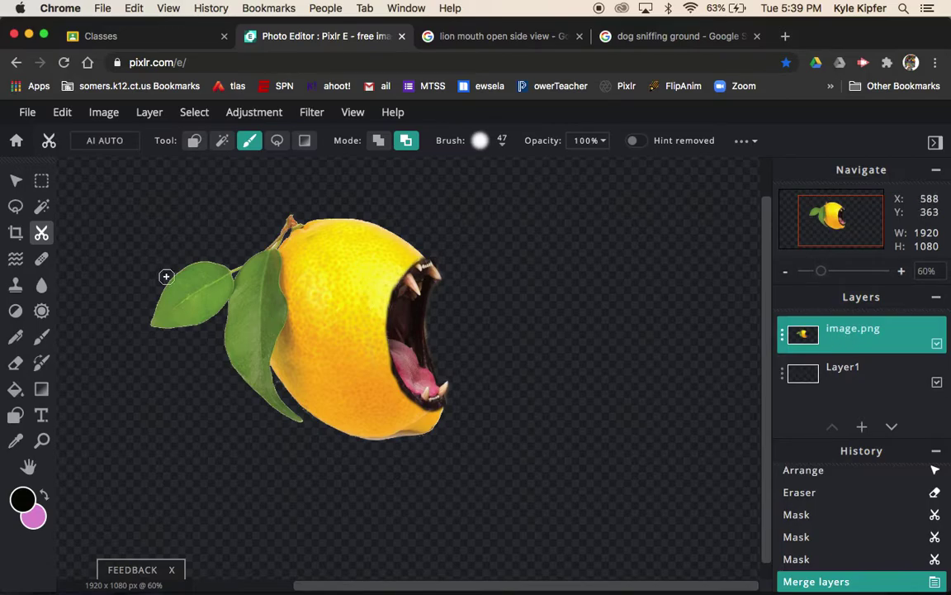
{"action": "left_click", "coordinate": [16, 183]}
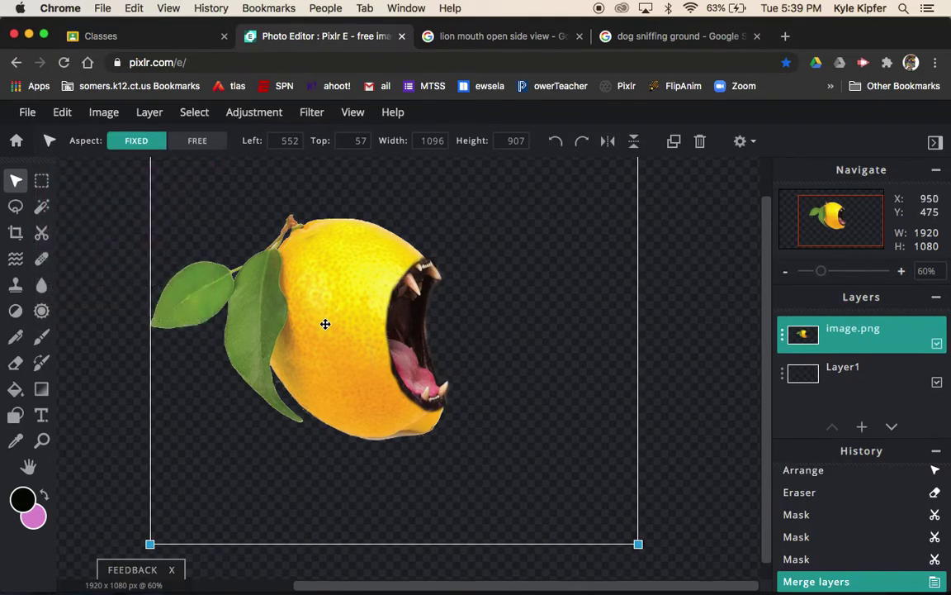
{"action": "left_click_drag", "start_coordinate": [322, 322], "coordinate": [340, 343]}
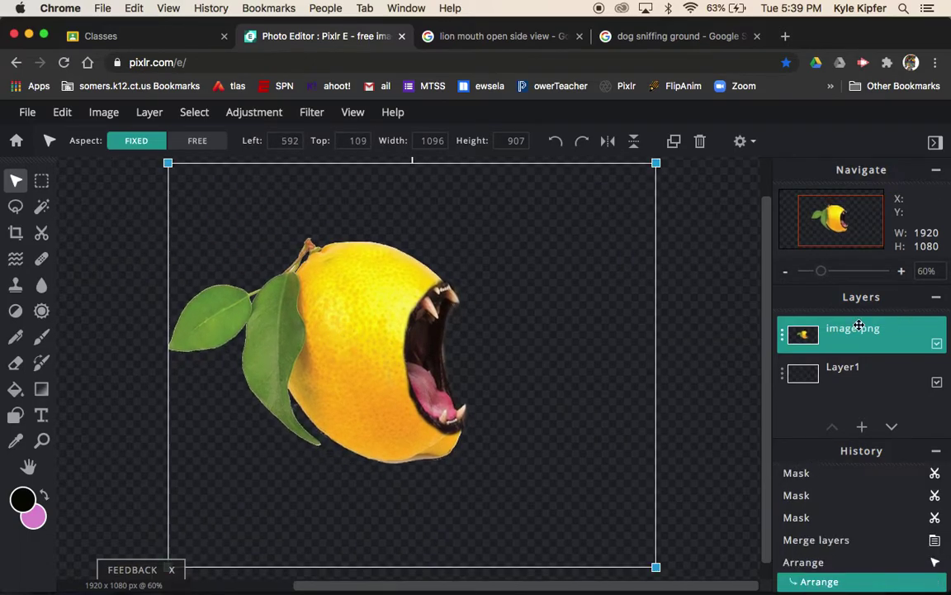
{"action": "left_click", "coordinate": [787, 274]}
{"action": "left_click", "coordinate": [787, 275]}
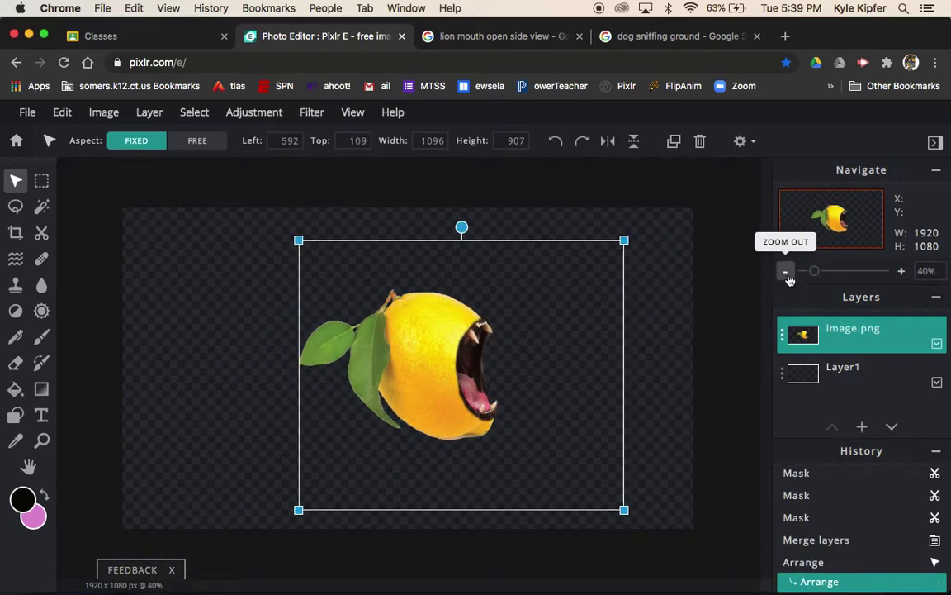
{"action": "left_click_drag", "start_coordinate": [427, 361], "coordinate": [295, 412]}
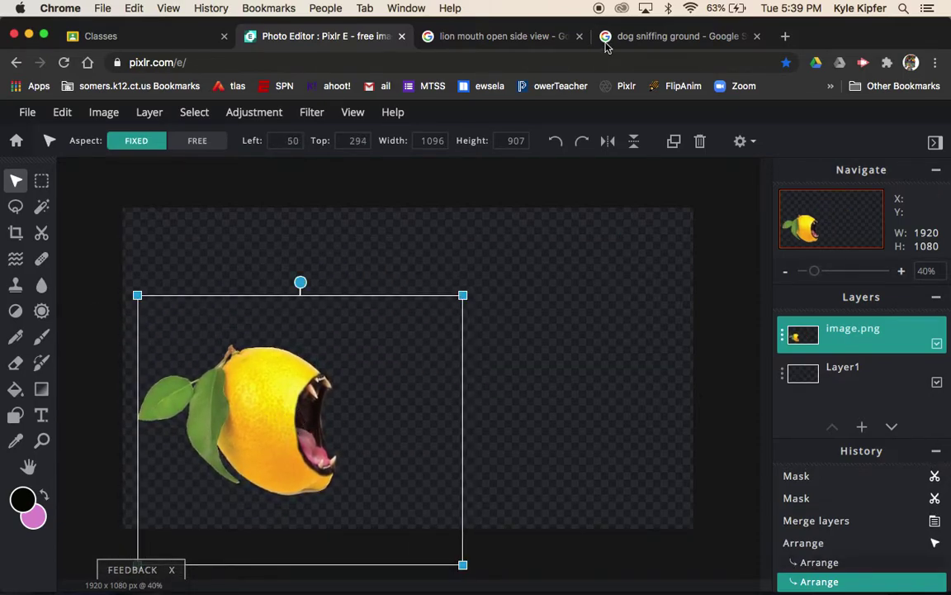
- Copy the 1000×668 Jack Russell photo from 'dog sniffing ground' results and return to Pixlr
{"action": "left_click", "coordinate": [717, 309]}
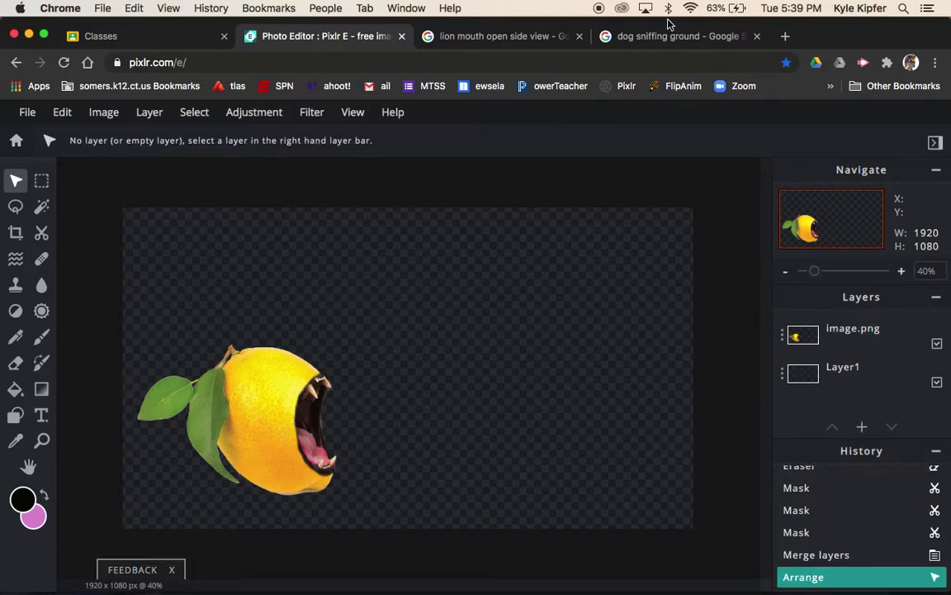
{"action": "left_click", "coordinate": [579, 36]}
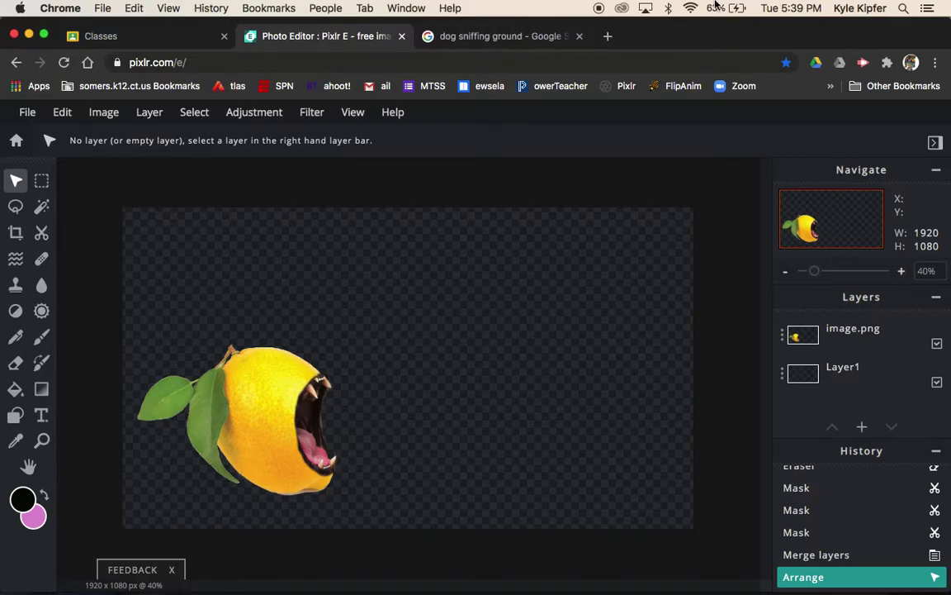
{"action": "left_click", "coordinate": [495, 36]}
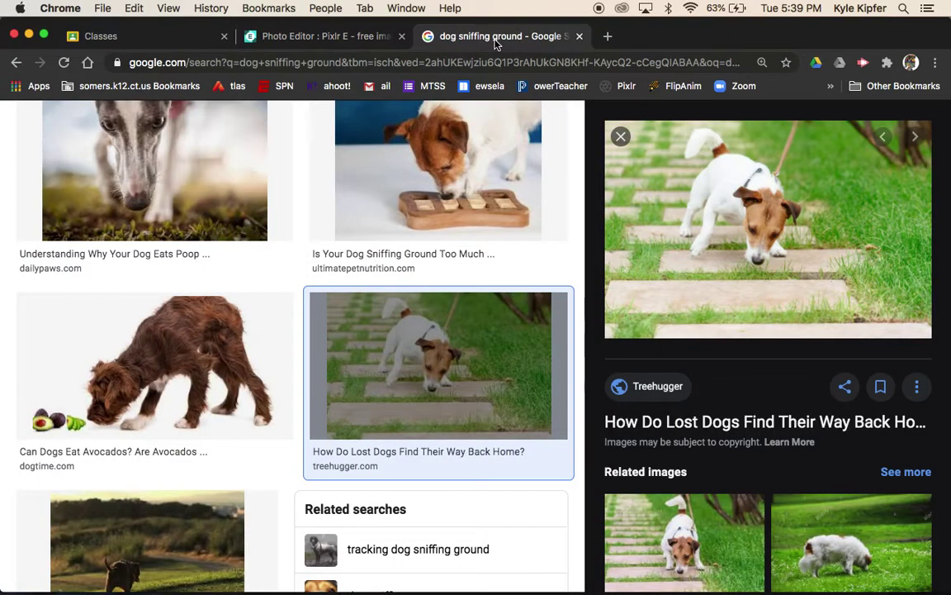
{"action": "right_click", "coordinate": [772, 254]}
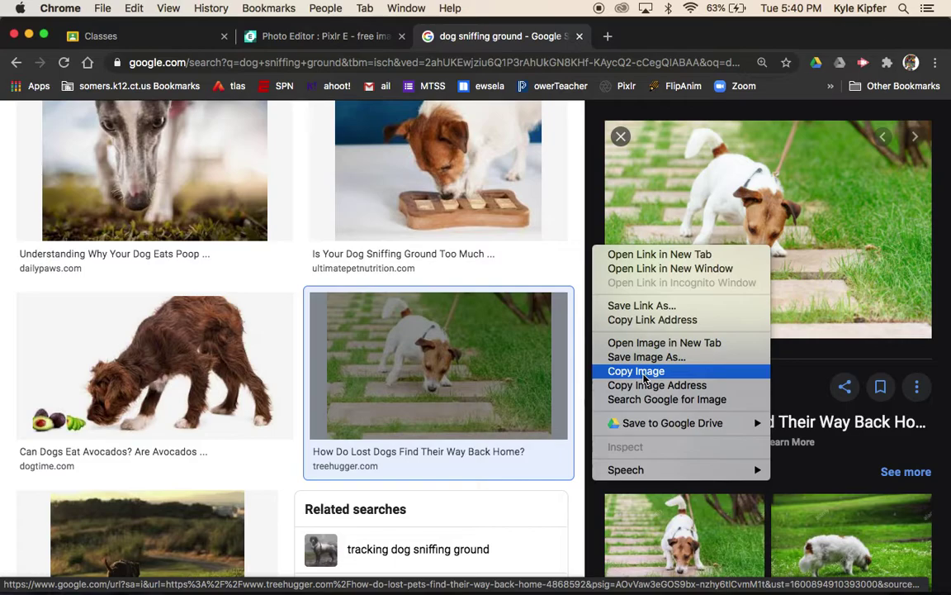
{"action": "left_click", "coordinate": [641, 372]}
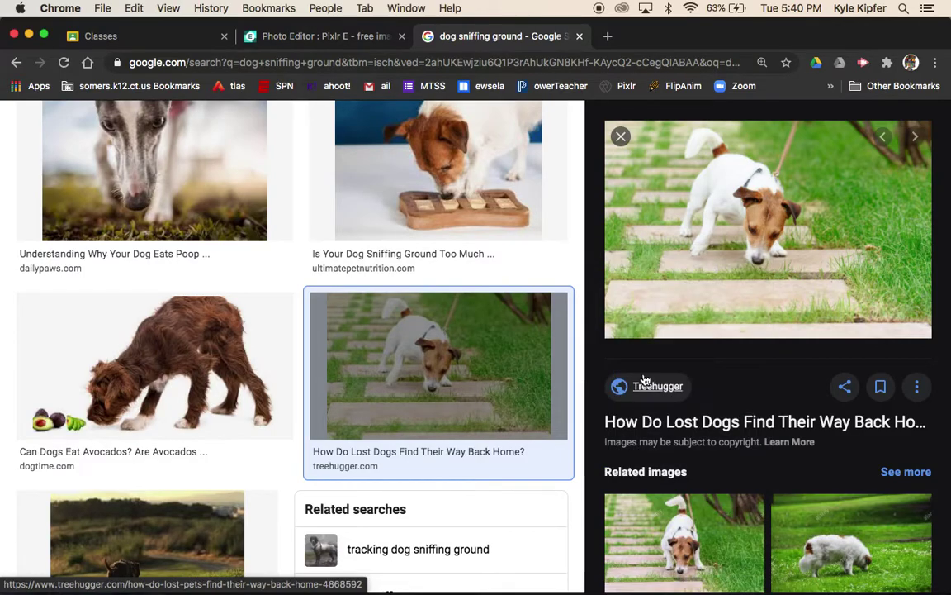
{"action": "left_click", "coordinate": [325, 36]}
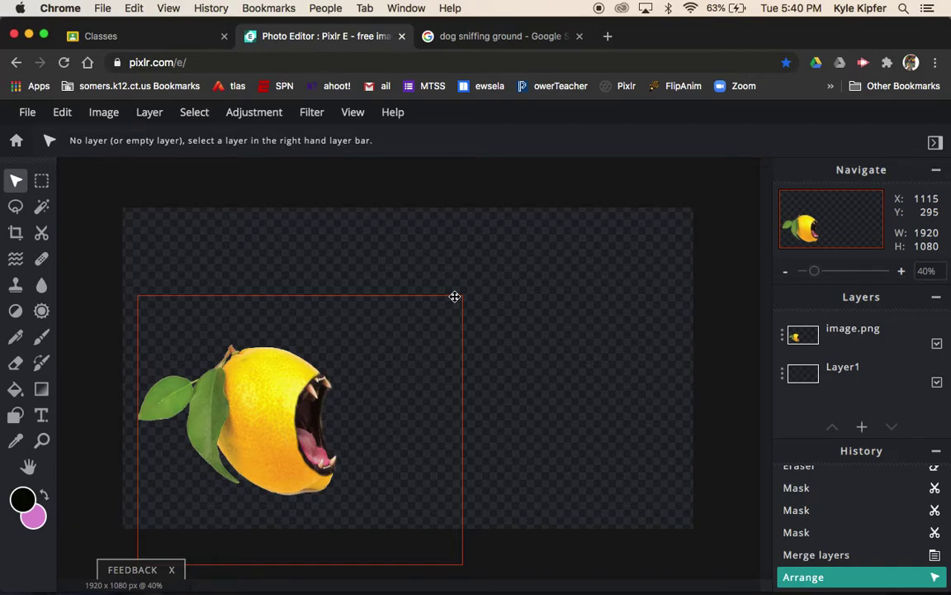
- Paste the dog photo, move it beneath the lemon, and enlarge it to fill the canvas
{"action": "key", "text": "super+v"}
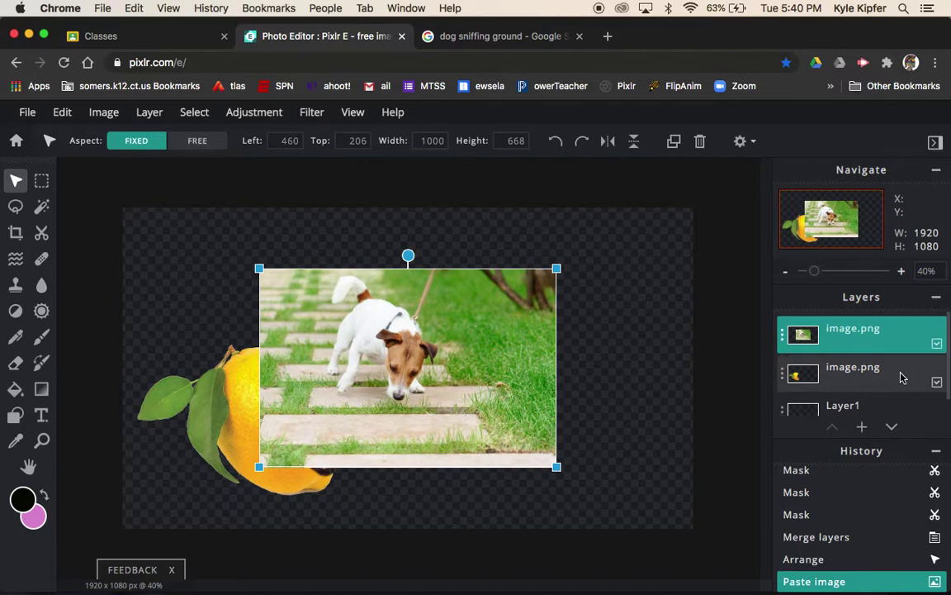
{"action": "scroll", "coordinate": [902, 378], "scroll_direction": "down", "scroll_amount": 1}
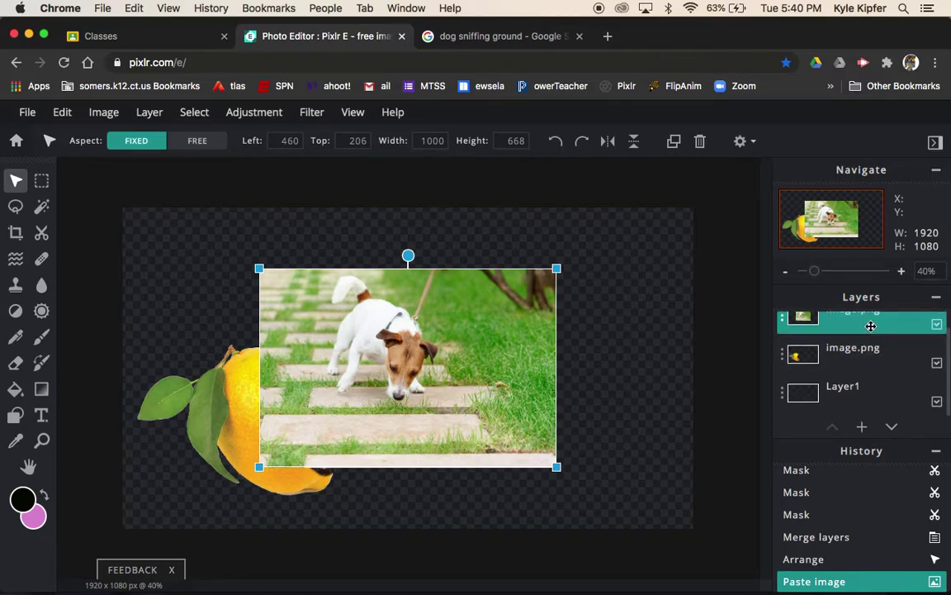
{"action": "left_click_drag", "start_coordinate": [870, 327], "coordinate": [870, 385]}
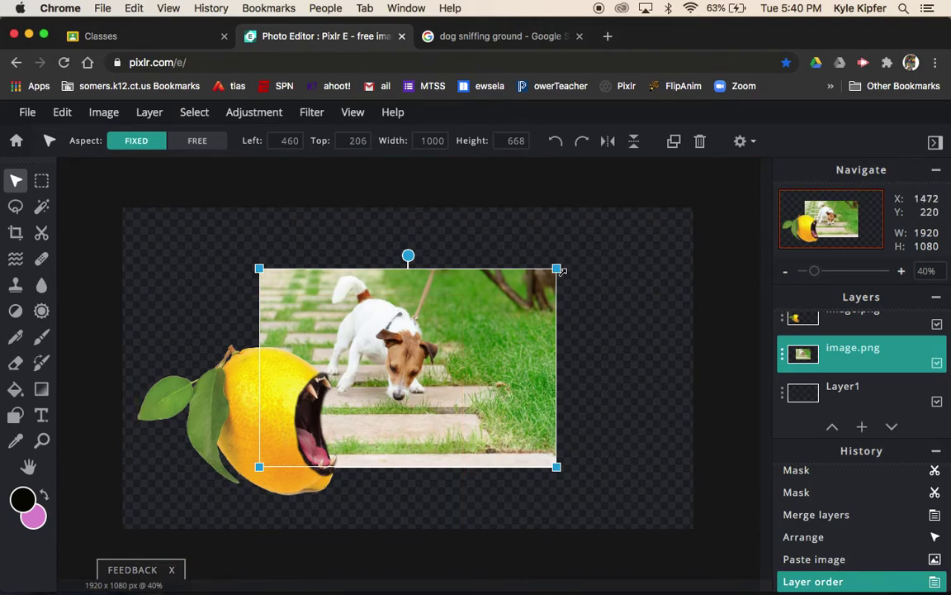
{"action": "key", "text": "shift"}
{"action": "left_click_drag", "start_coordinate": [556, 268], "coordinate": [719, 176]}
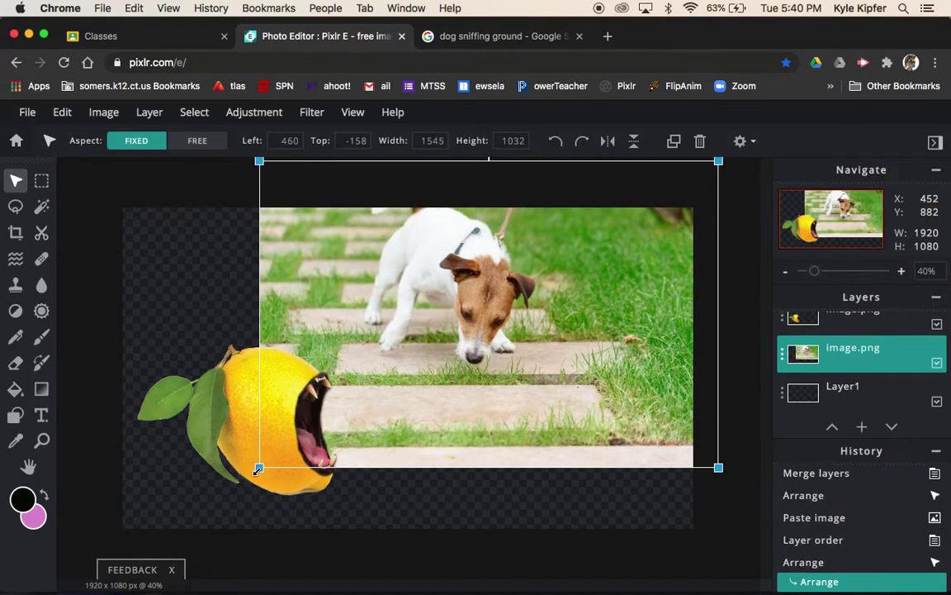
{"action": "left_click_drag", "start_coordinate": [259, 468], "coordinate": [119, 521]}
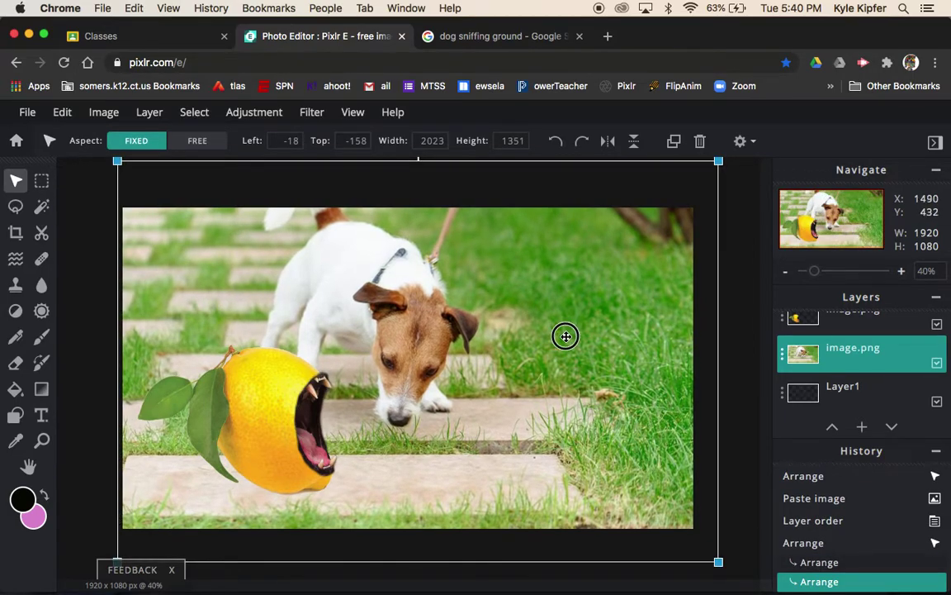
{"action": "left_click_drag", "start_coordinate": [564, 334], "coordinate": [570, 336]}
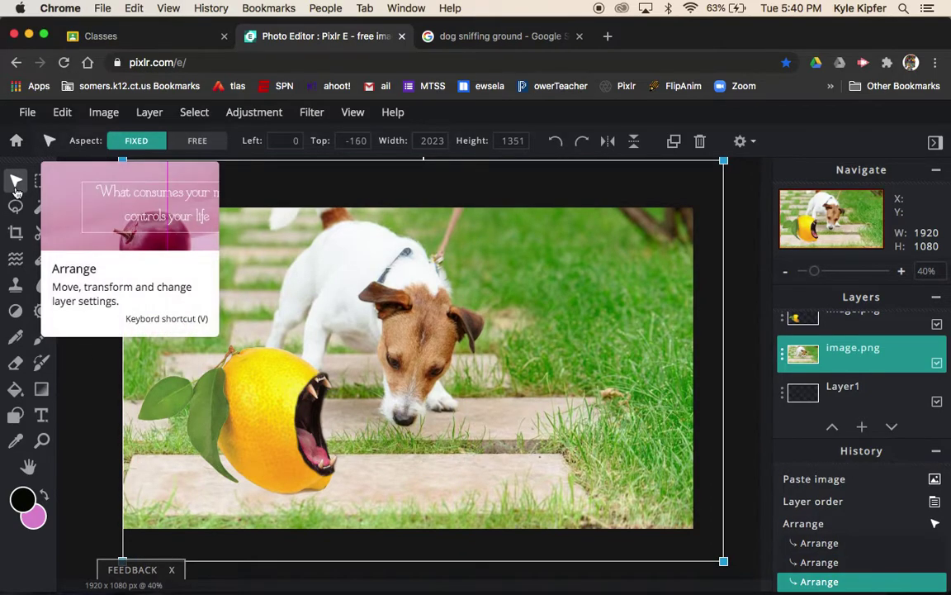
- Shrink the lemon to about 923×764 and nudge it toward the lower left
{"action": "left_click", "coordinate": [851, 322]}
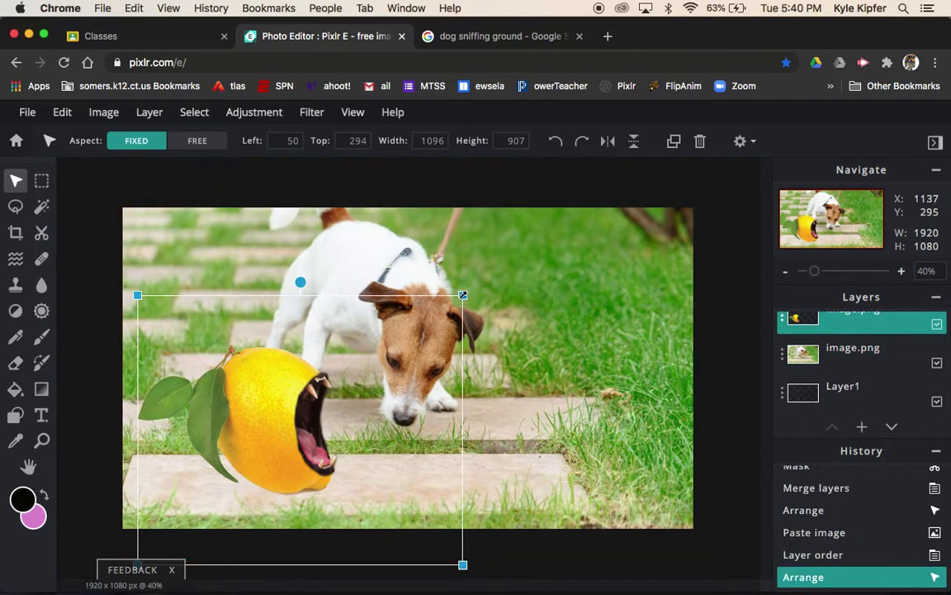
{"action": "left_click_drag", "start_coordinate": [462, 294], "coordinate": [411, 336]}
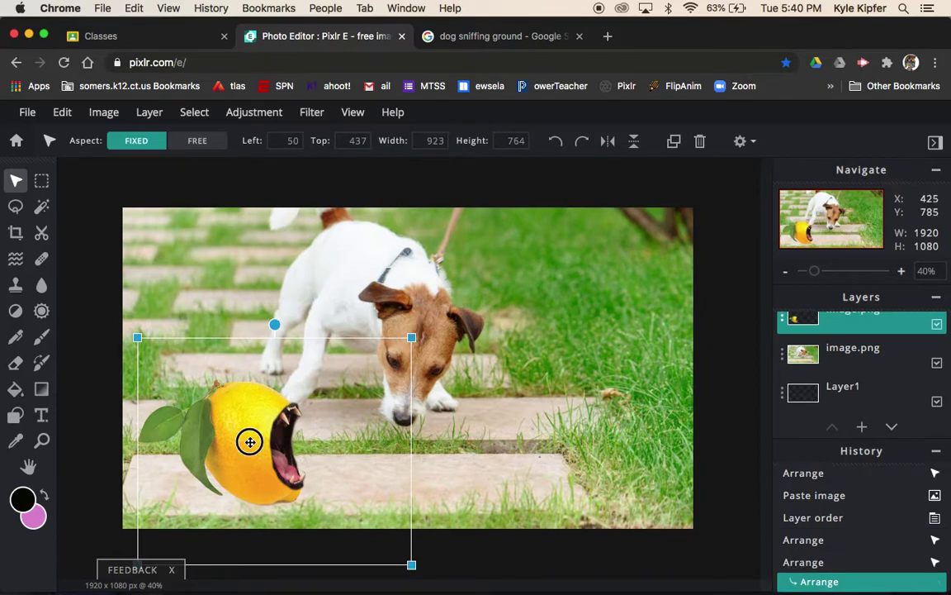
{"action": "mouse_move", "coordinate": [250, 442]}
{"action": "left_mouse_down"}
{"action": "mouse_move", "coordinate": [235, 441]}
{"action": "mouse_move", "coordinate": [245, 440]}
{"action": "left_mouse_up"}
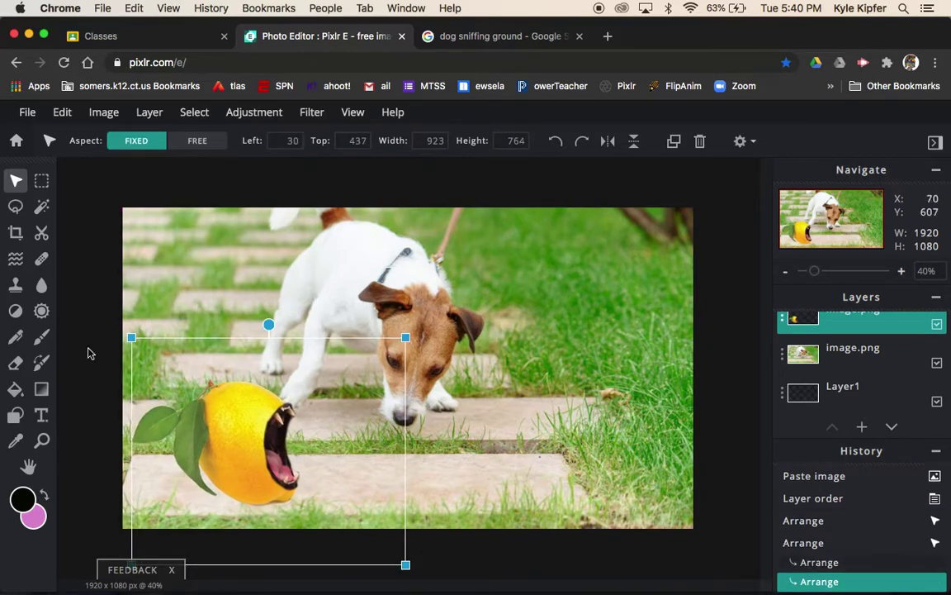
- Move the empty Layer1 so it sits between the dog photo and the lemon
{"action": "left_click", "coordinate": [83, 213]}
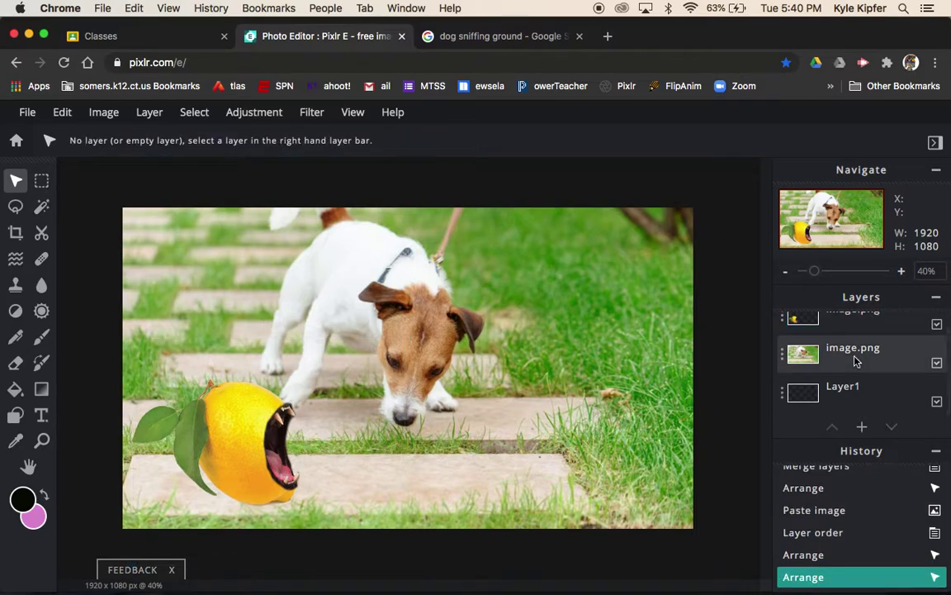
{"action": "left_click", "coordinate": [860, 398]}
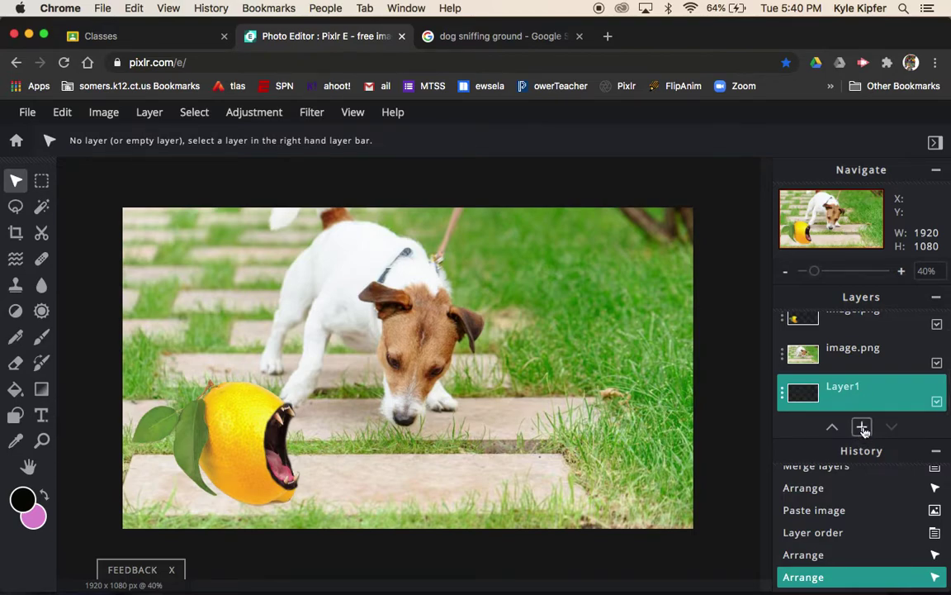
{"action": "left_click_drag", "start_coordinate": [860, 388], "coordinate": [862, 357]}
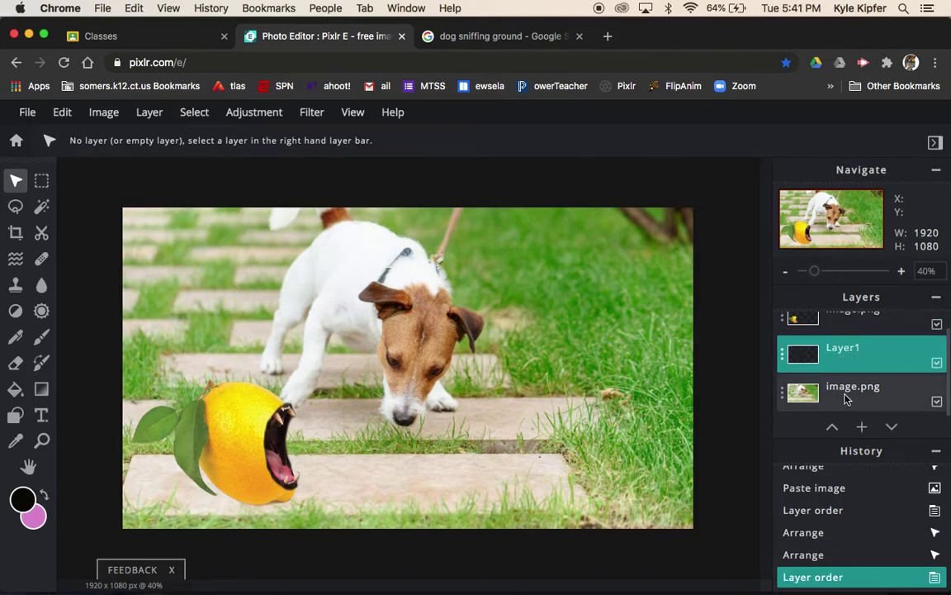
- Draw an elliptical selection under the lemon and fill it with black
{"action": "left_click", "coordinate": [41, 186]}
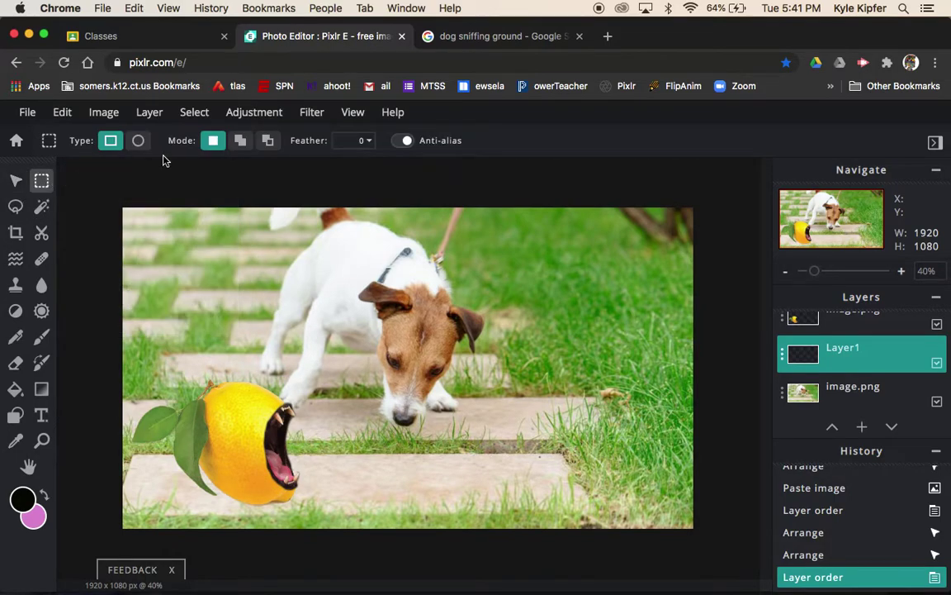
{"action": "left_click", "coordinate": [139, 142]}
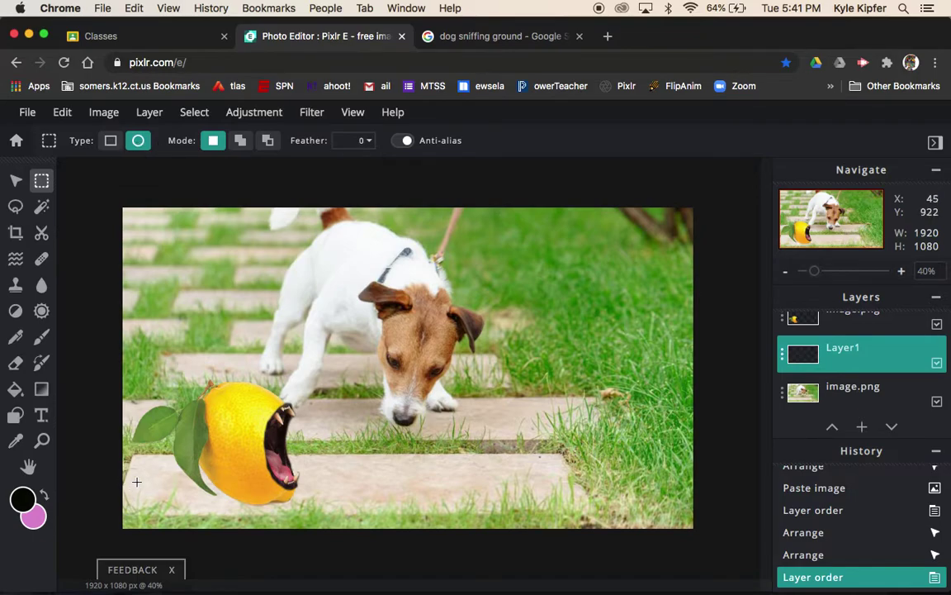
{"action": "left_click_drag", "start_coordinate": [137, 481], "coordinate": [288, 507]}
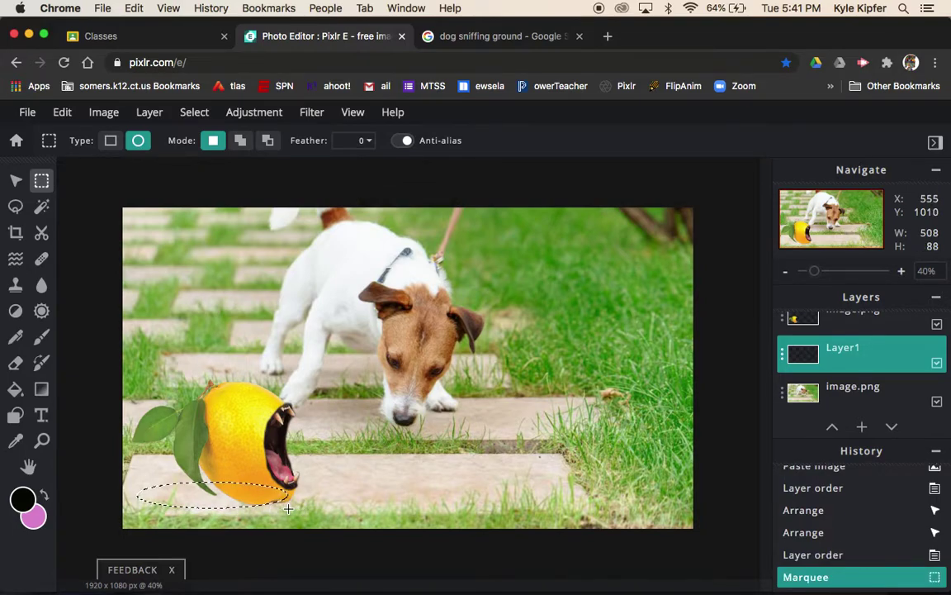
{"action": "left_click", "coordinate": [14, 391]}
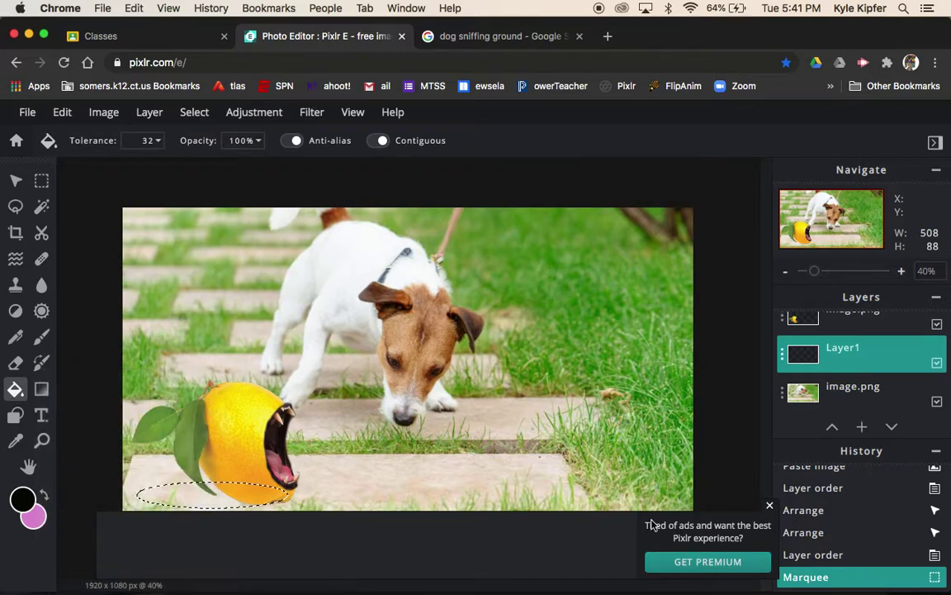
{"action": "left_click", "coordinate": [769, 506]}
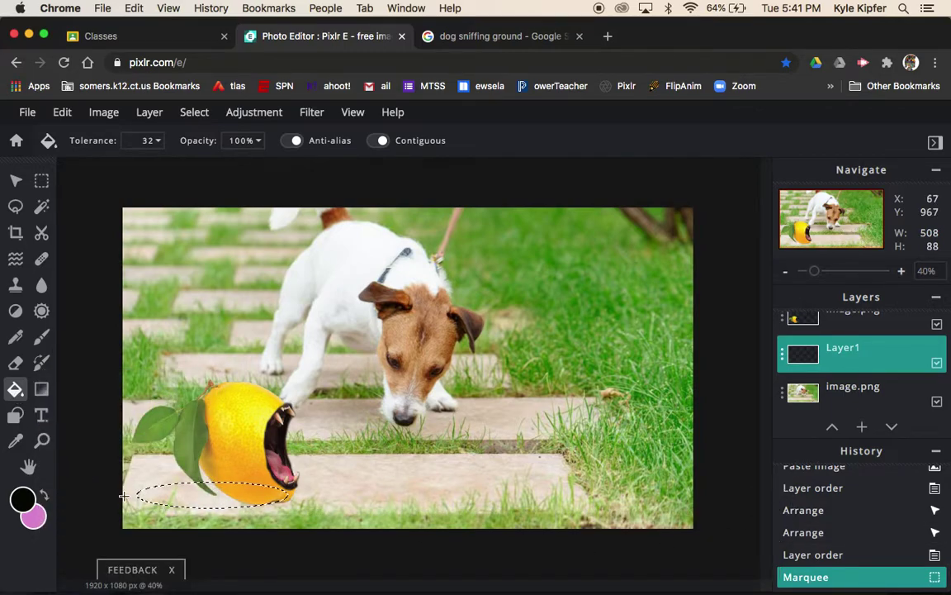
{"action": "left_click", "coordinate": [192, 493]}
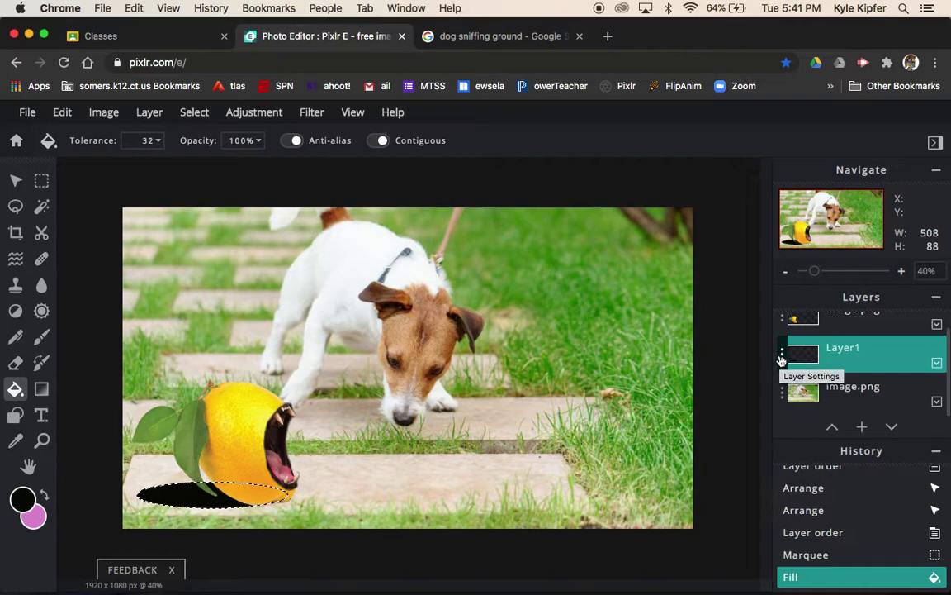
- Deselect the oval and lower Layer1's transparency to 33 for a soft grey shadow
{"action": "key", "text": "super+d"}
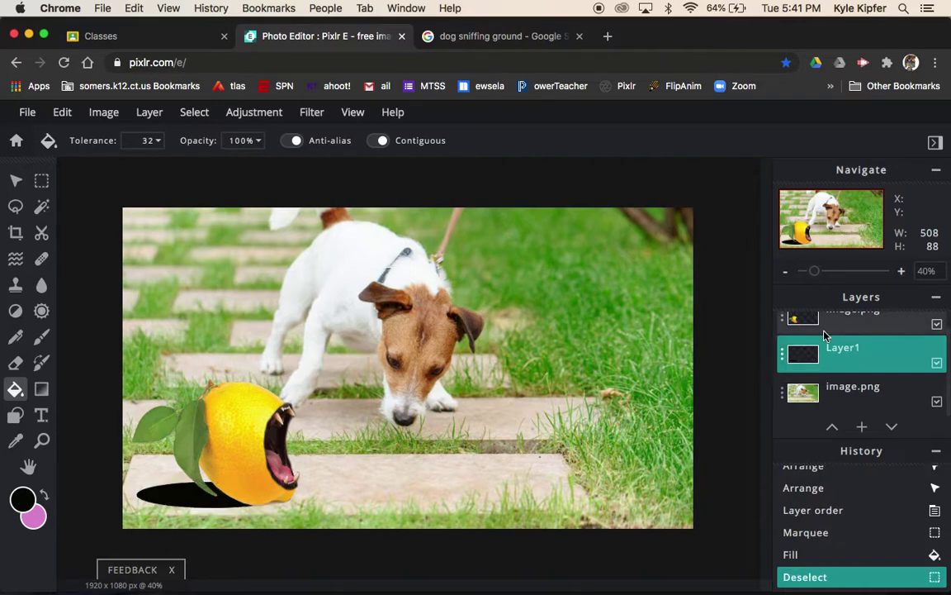
{"action": "left_click", "coordinate": [783, 355]}
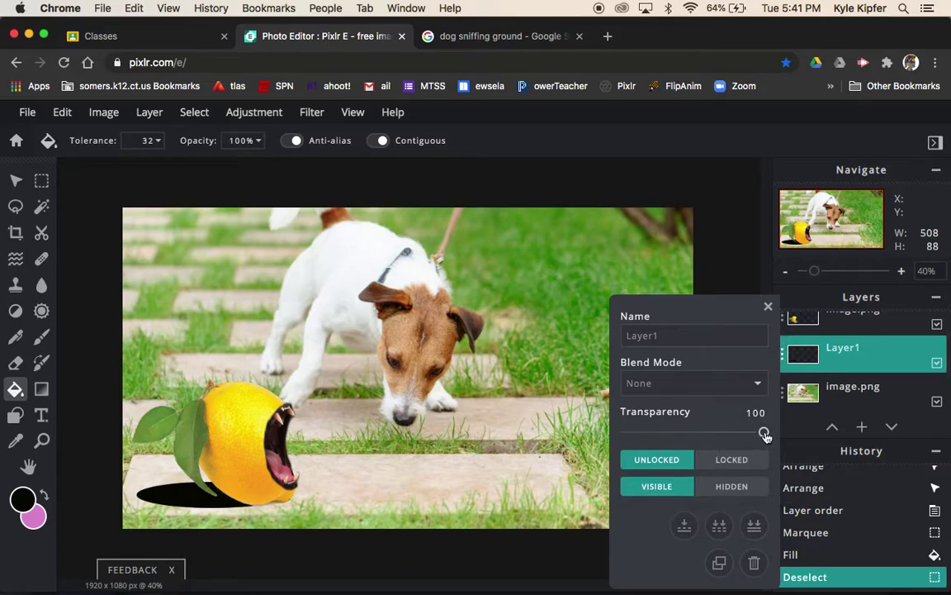
{"action": "left_click_drag", "start_coordinate": [766, 435], "coordinate": [673, 437]}
{"action": "left_click", "coordinate": [768, 306]}
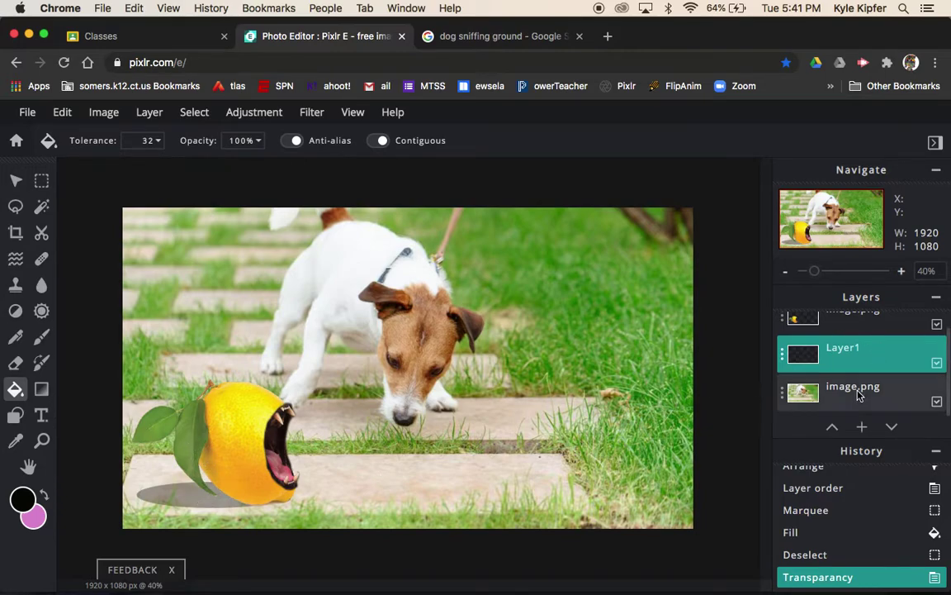
{"action": "scroll", "coordinate": [858, 392], "scroll_direction": "up", "scroll_amount": 1}
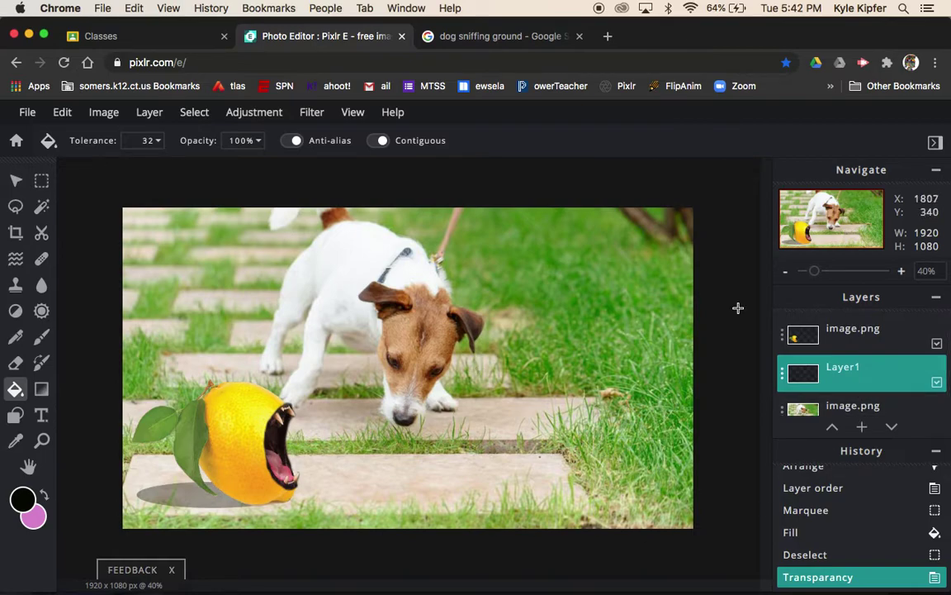
{"action": "left_click", "coordinate": [15, 233]}
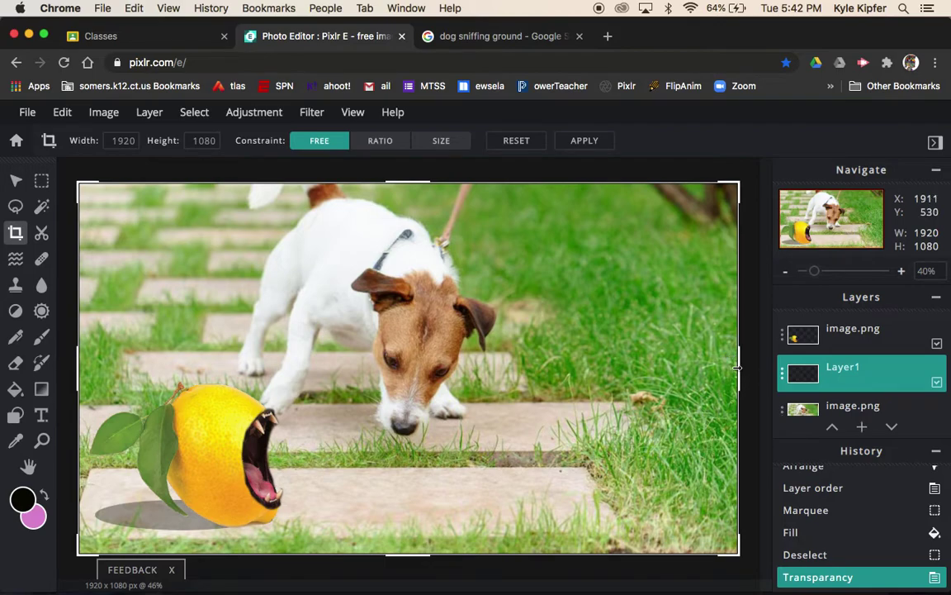
- Crop away the dog photo's right side to 1513×1080, then deselect the shadow layer
{"action": "left_click_drag", "start_coordinate": [737, 367], "coordinate": [595, 385]}
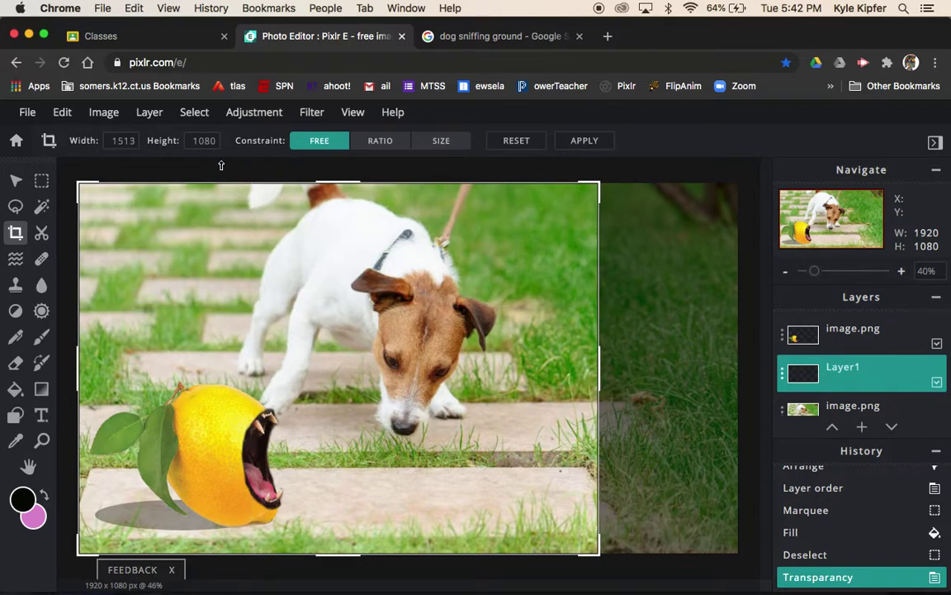
{"action": "left_click", "coordinate": [584, 140]}
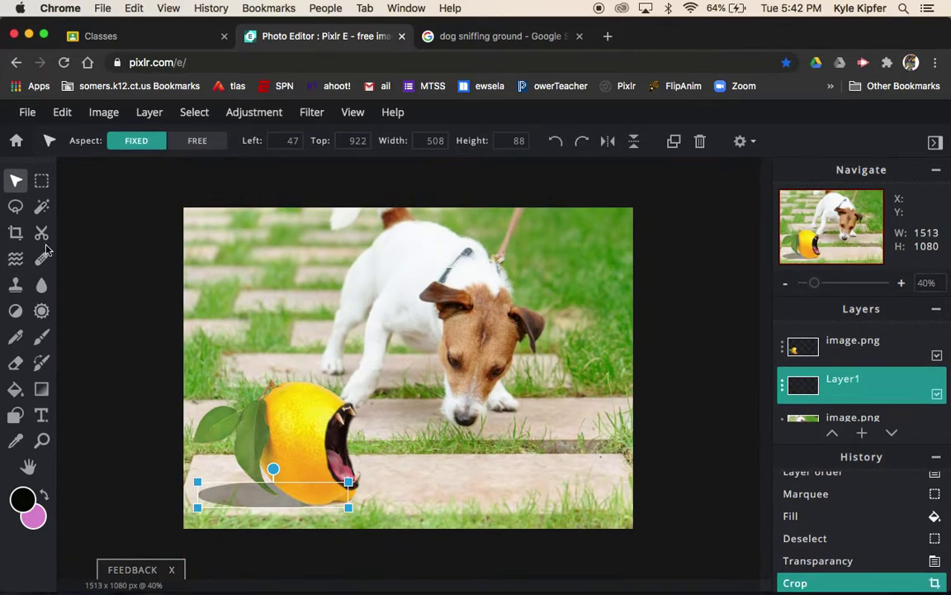
{"action": "left_click", "coordinate": [114, 259]}
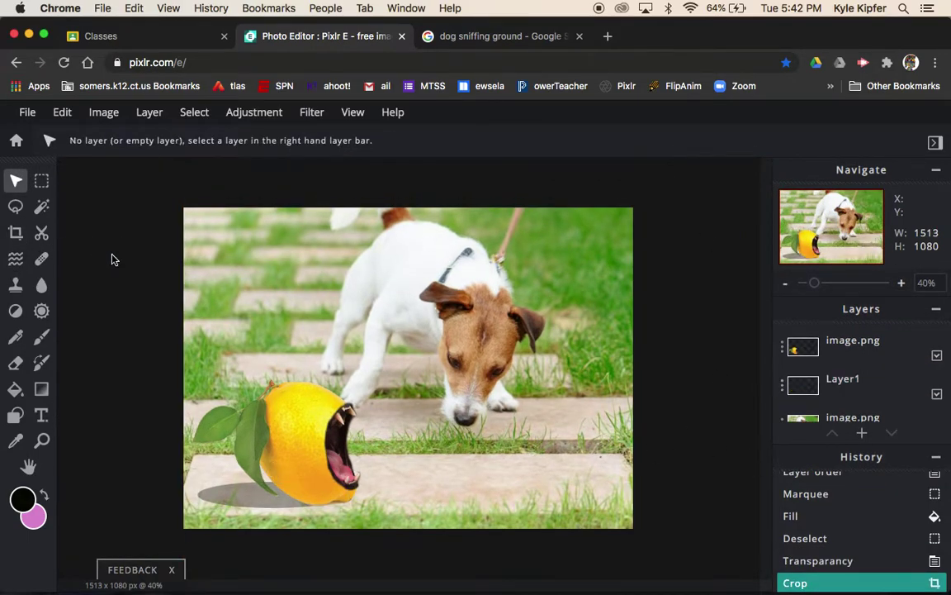